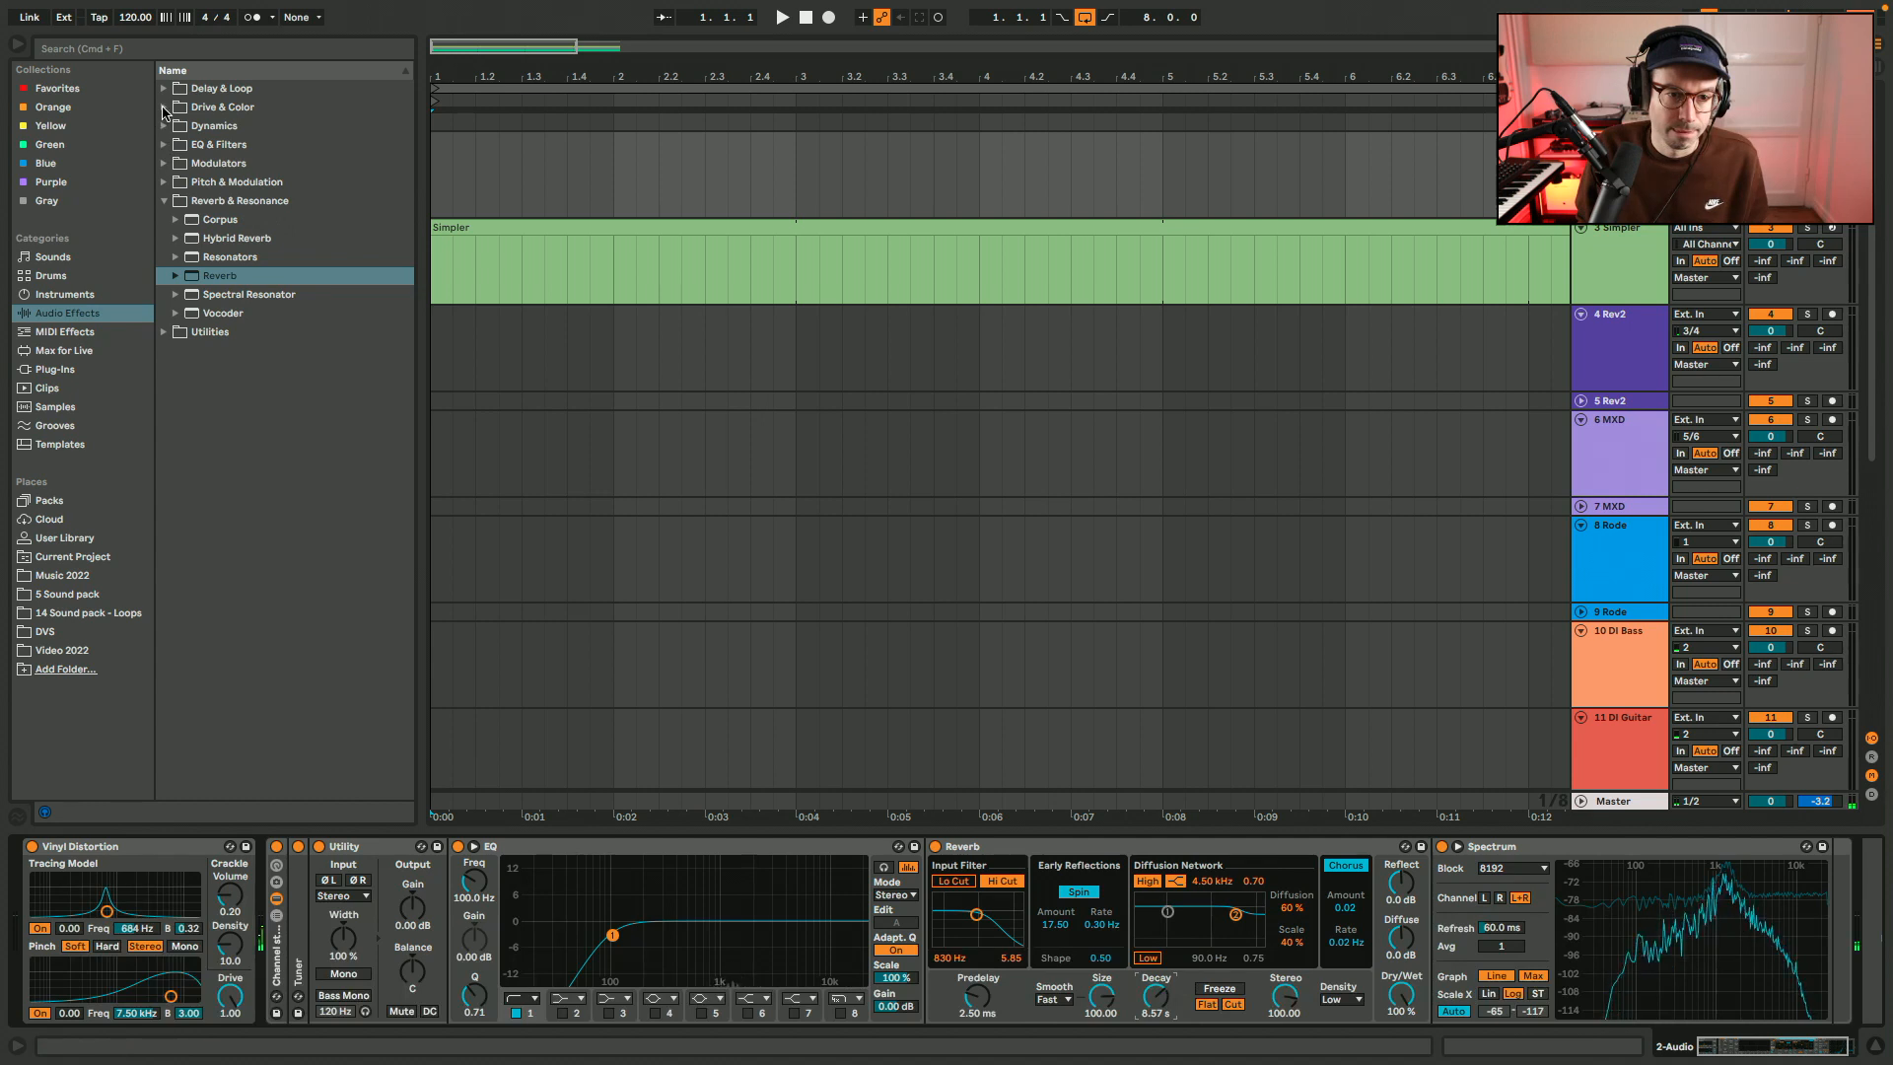
# Insert the Pedal effect between the EQ and Reverb in Fuzz mode, with gain 9.5% and dry/wet 17%.
pyautogui.click(163, 109)
pyautogui.moveTo(215, 240); pyautogui.dragTo(937, 912)
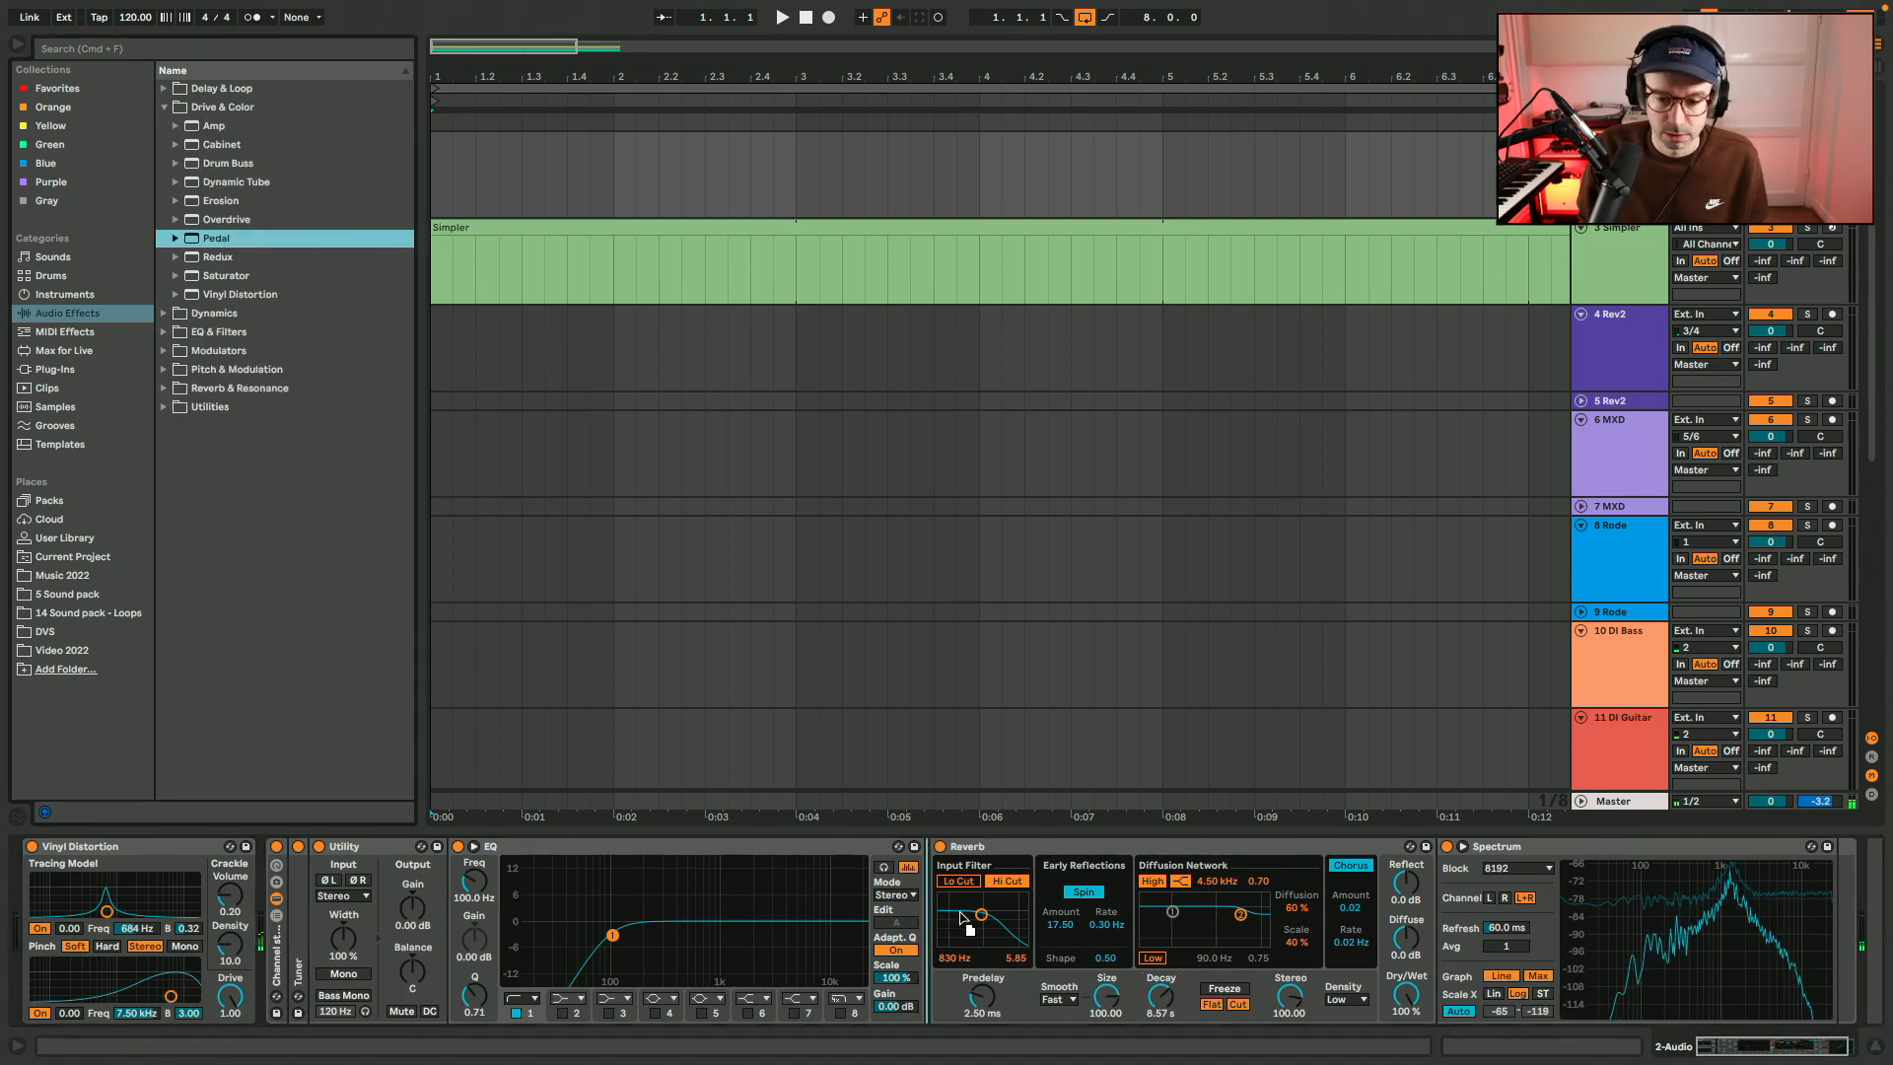
pyautogui.click(1030, 916)
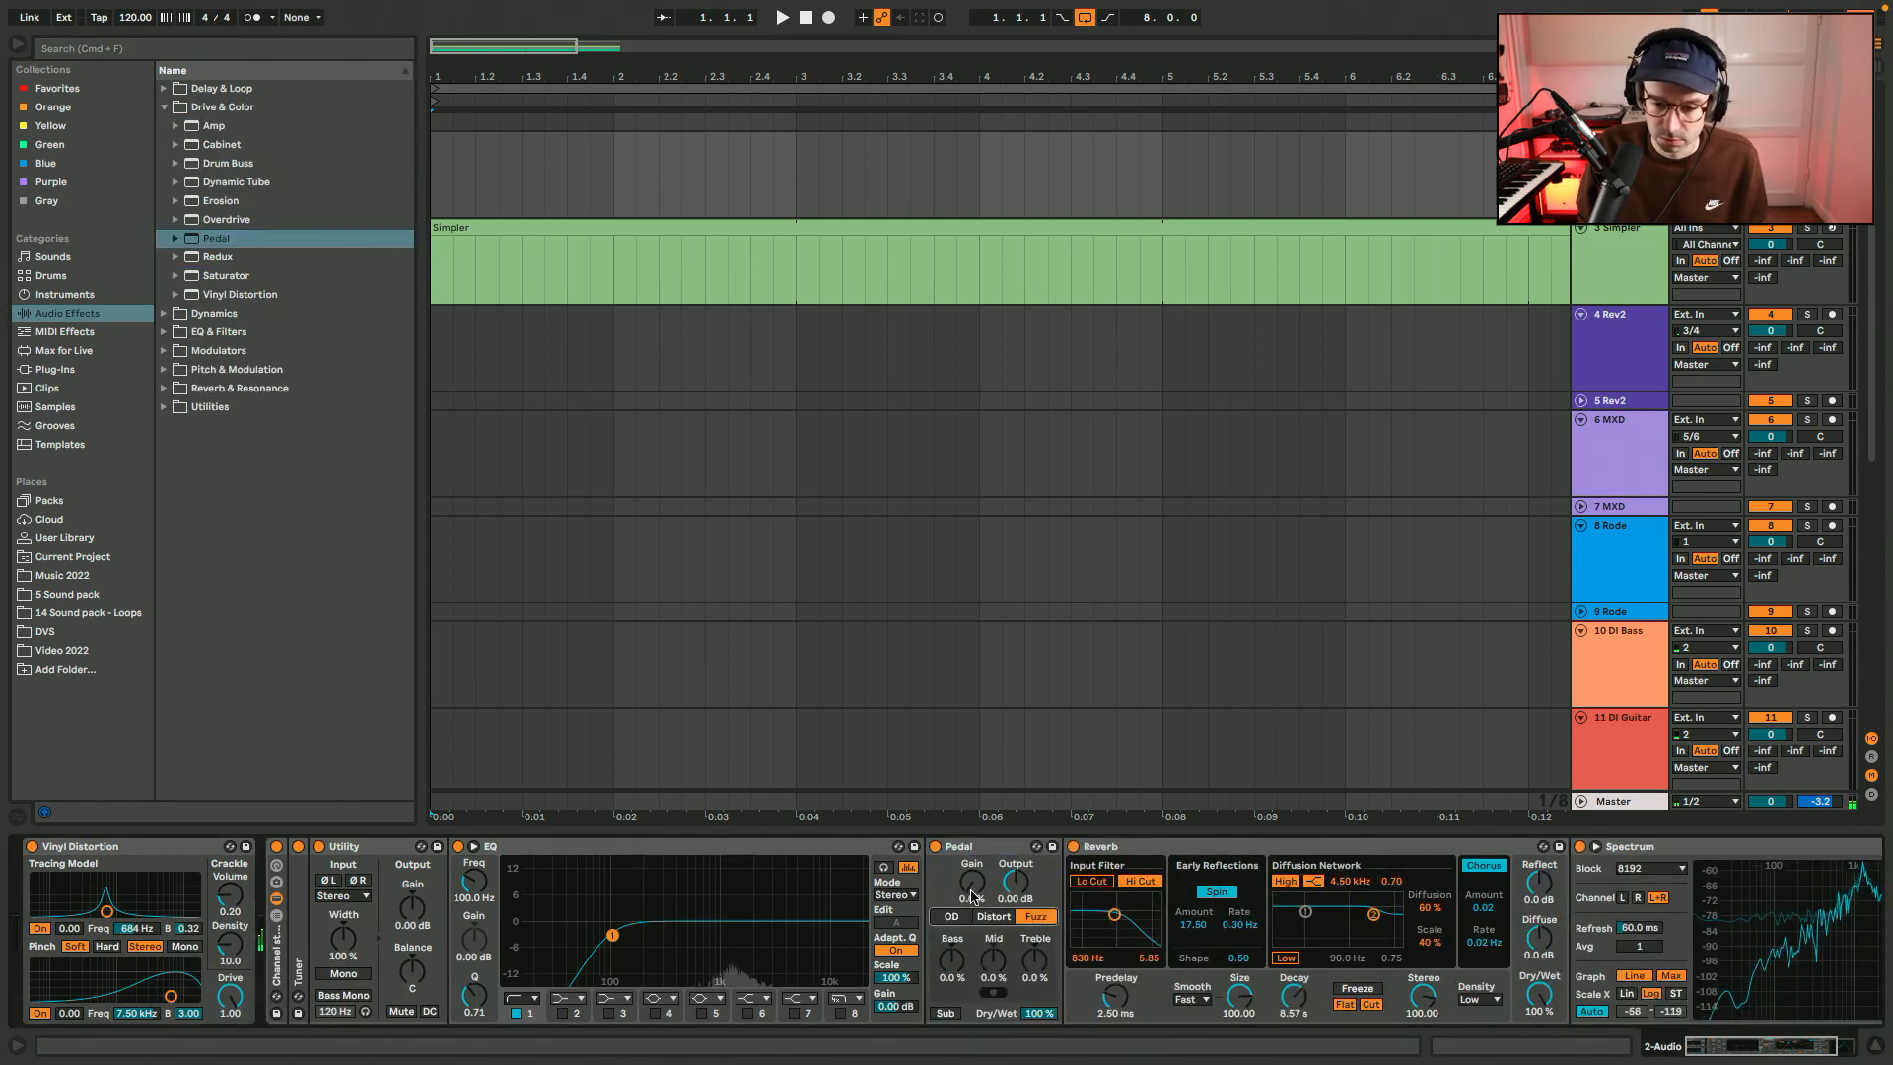
pyautogui.moveTo(1038, 1013); pyautogui.dragTo(1038, 1036)
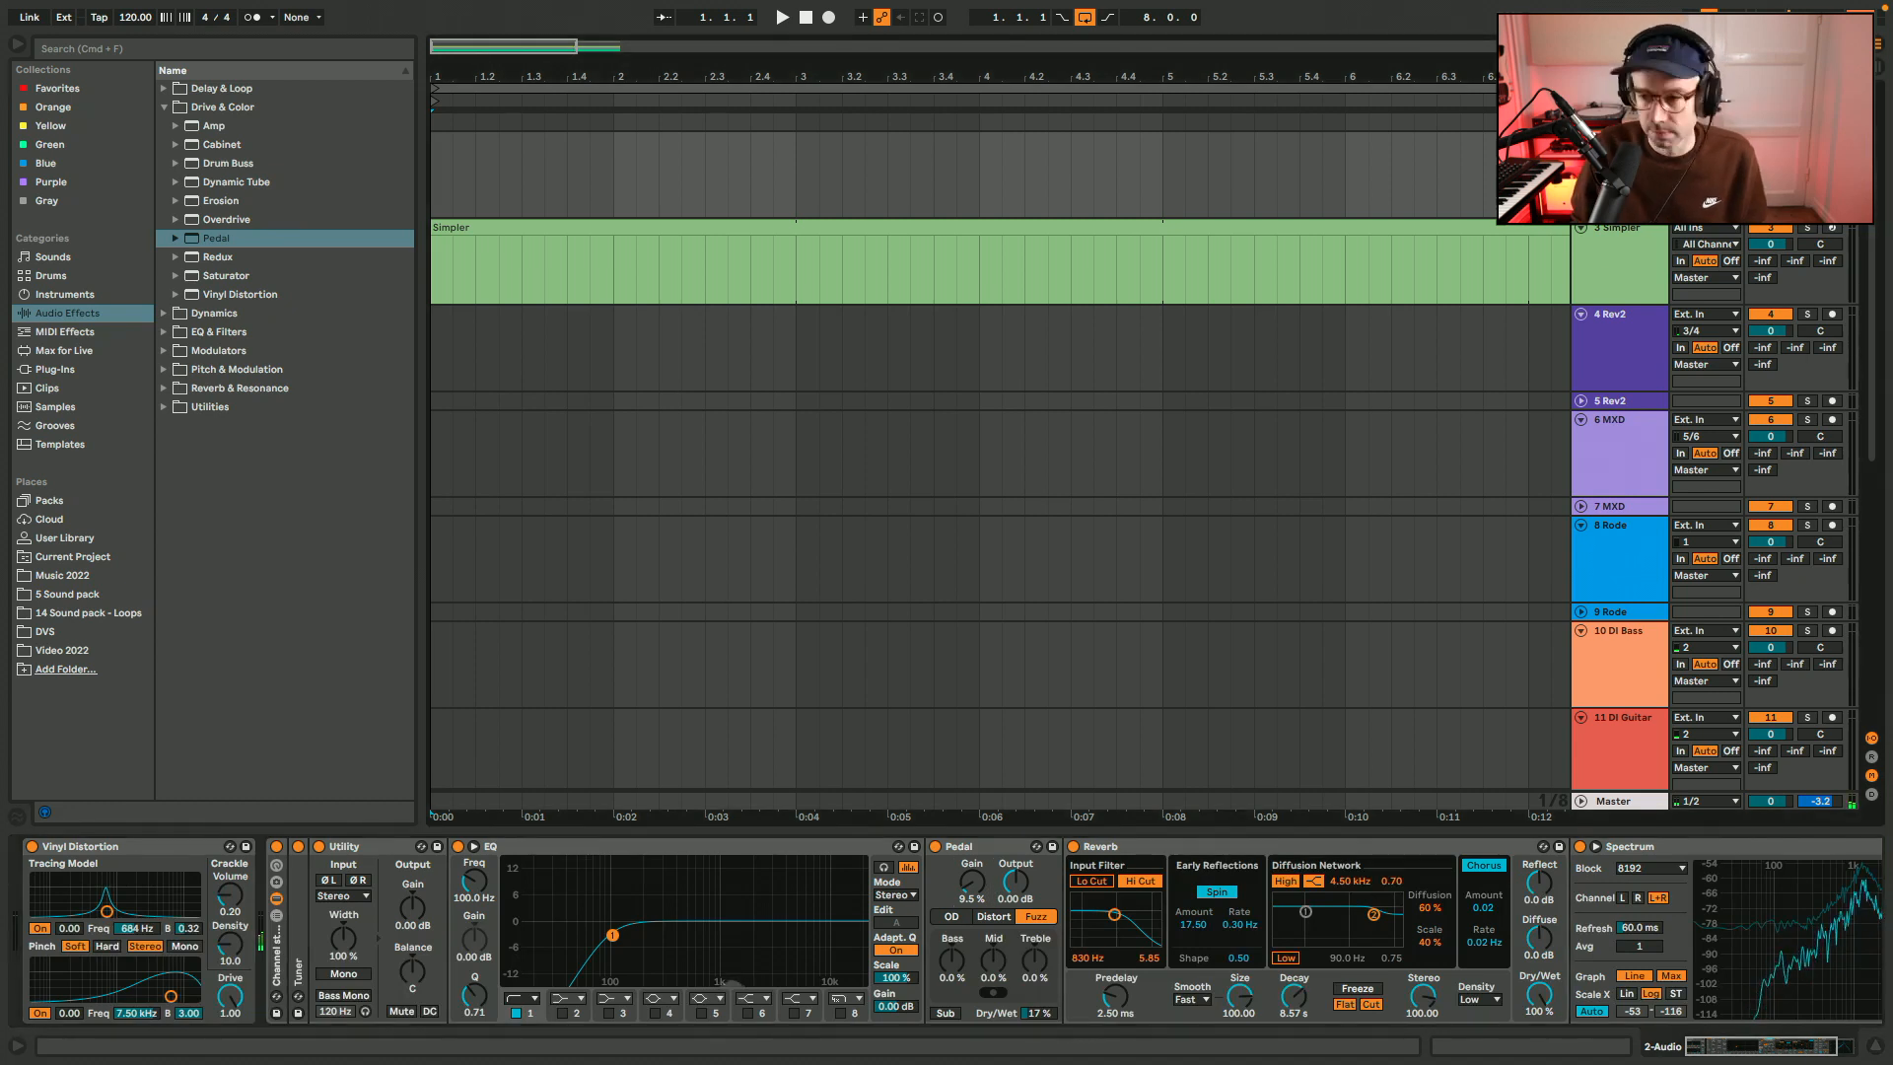
# Insert an audio track with Resampling as its input and record eight bars of the processed sound onto it.
pyautogui.press('super+t')
pyautogui.click(1703, 245)
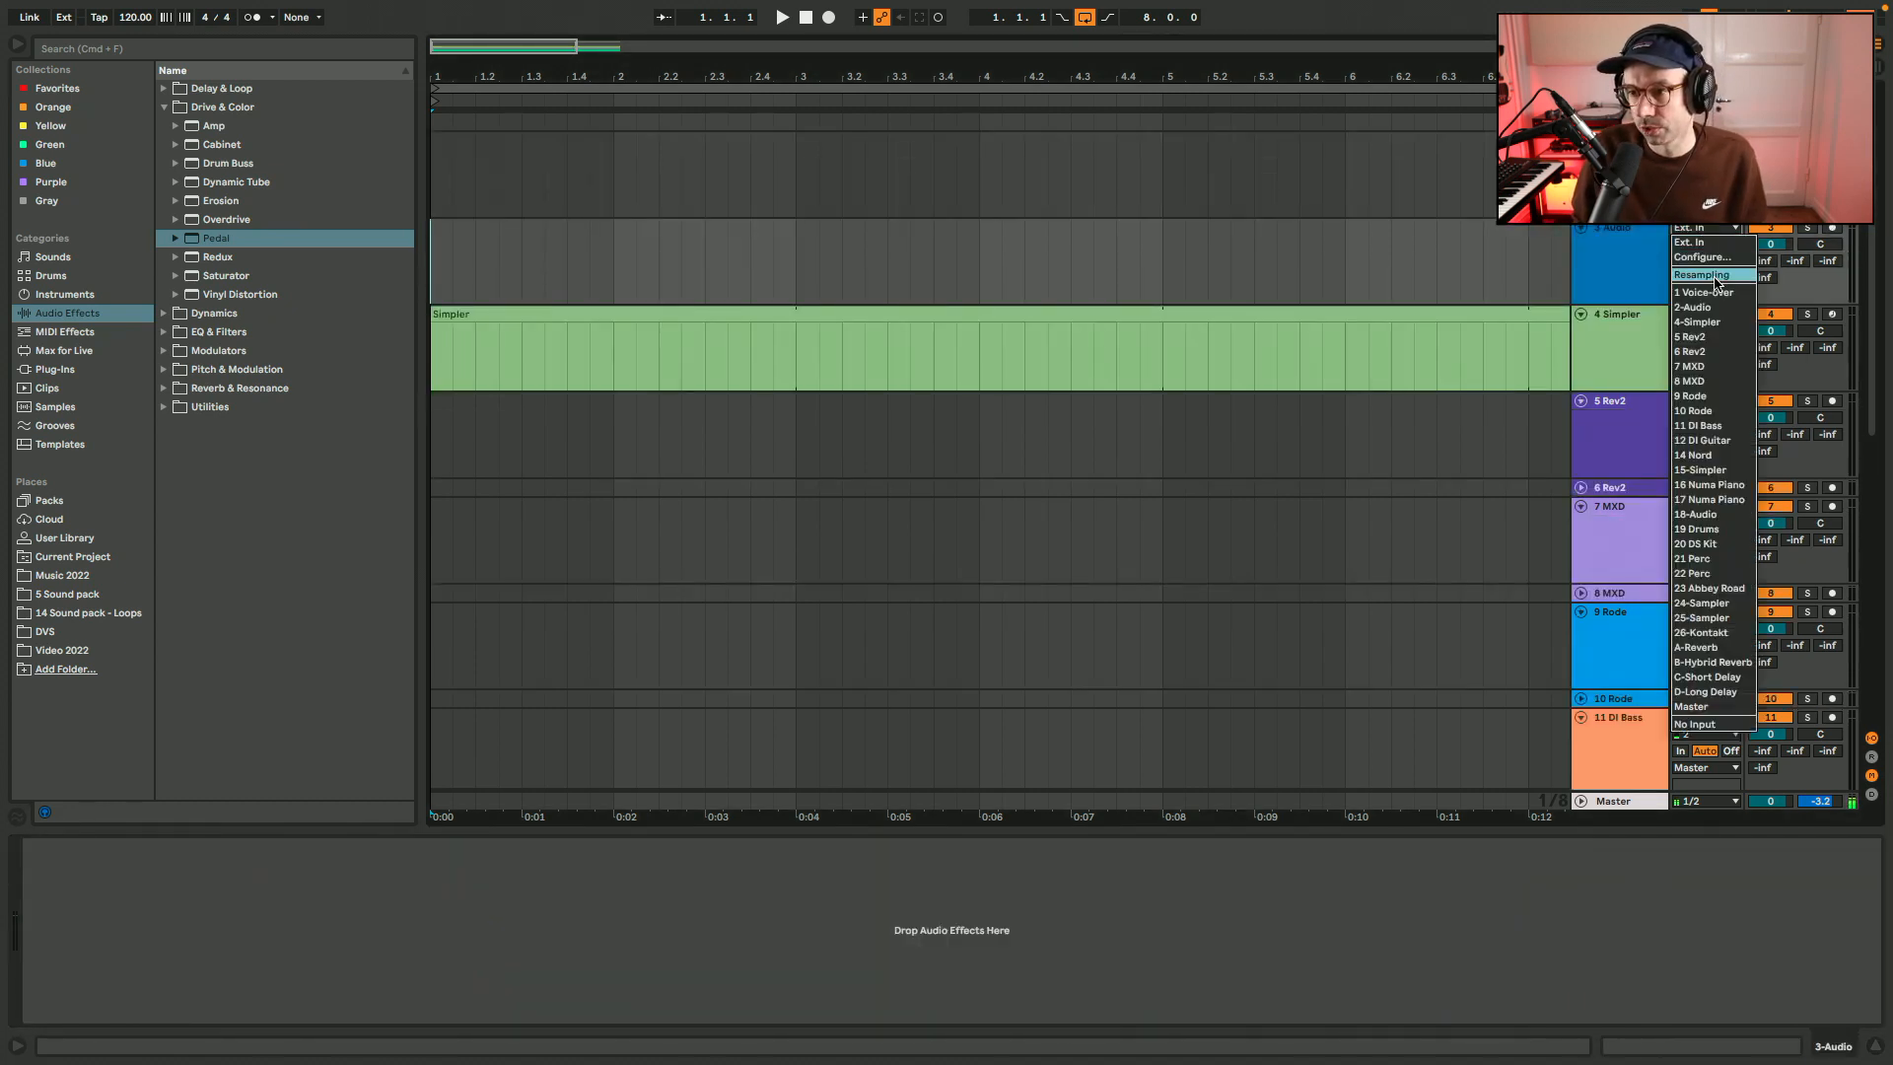
pyautogui.click(1715, 277)
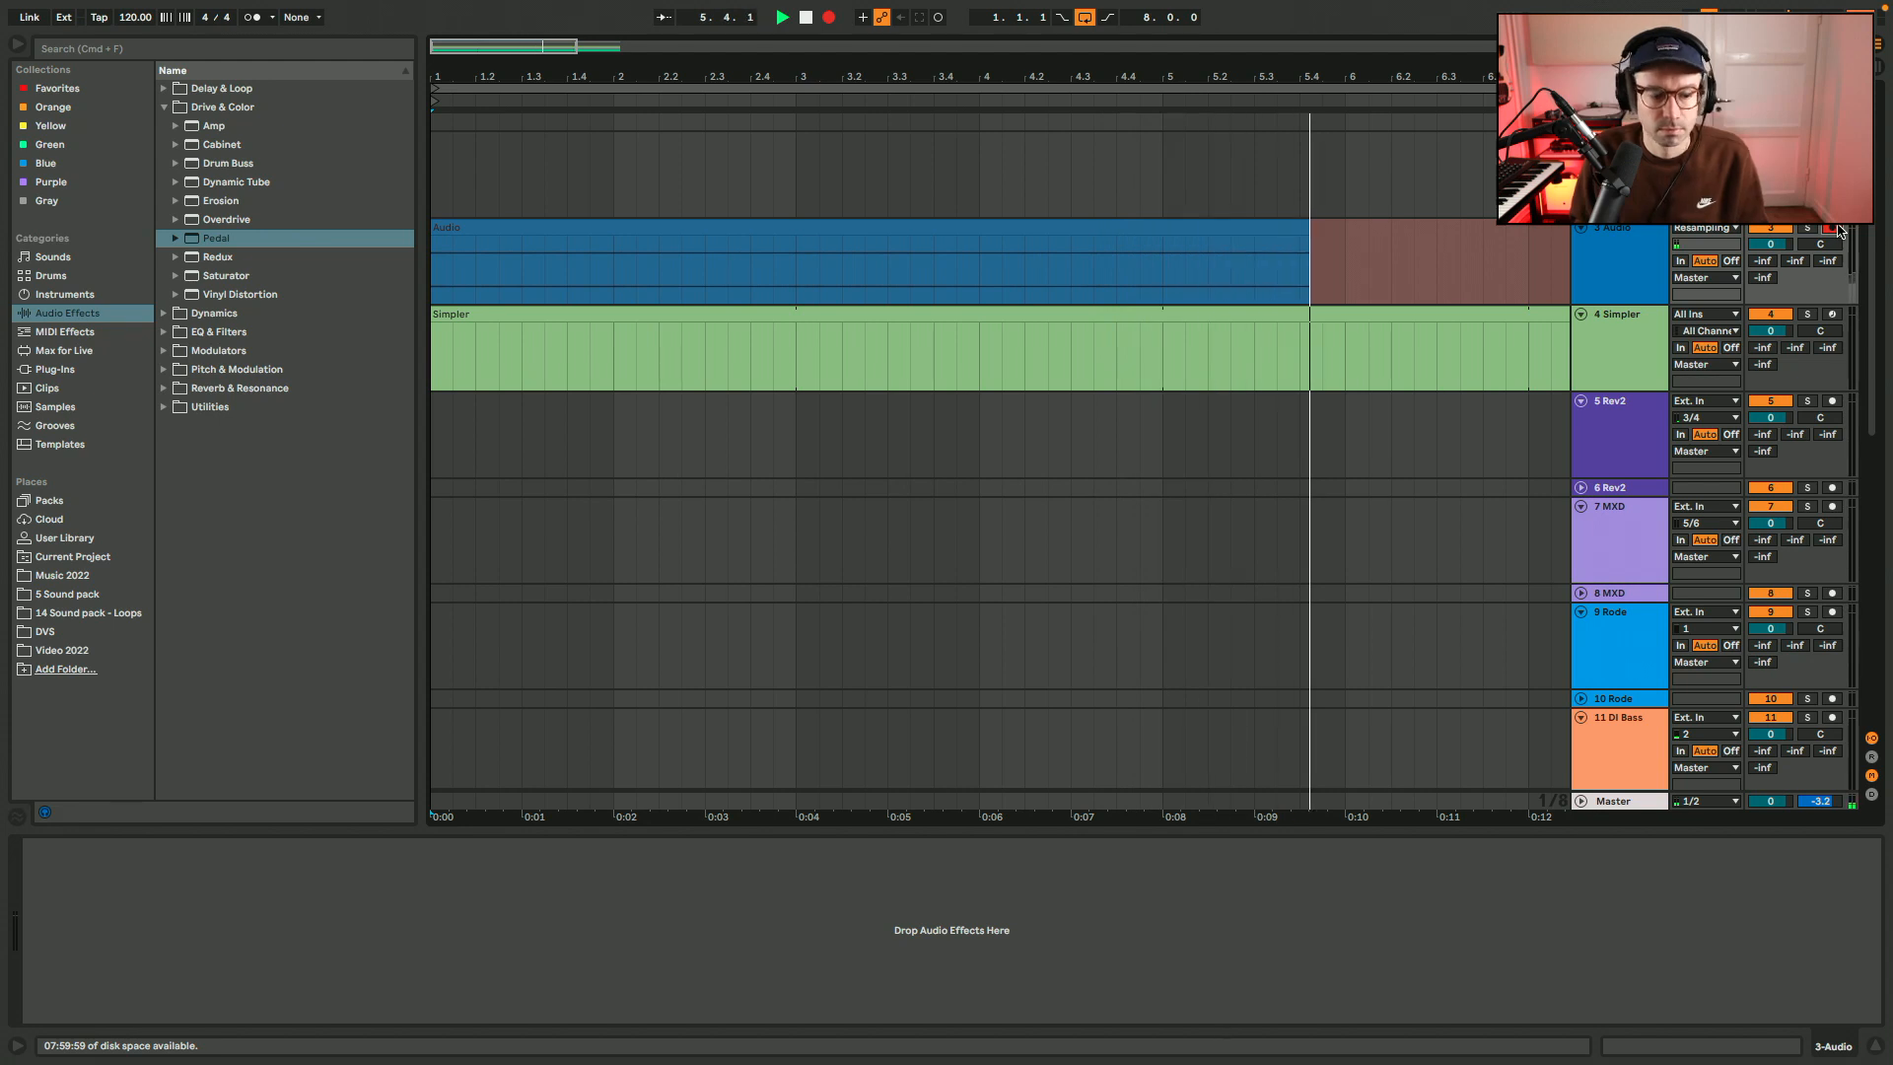
pyautogui.press('super+alt+b')
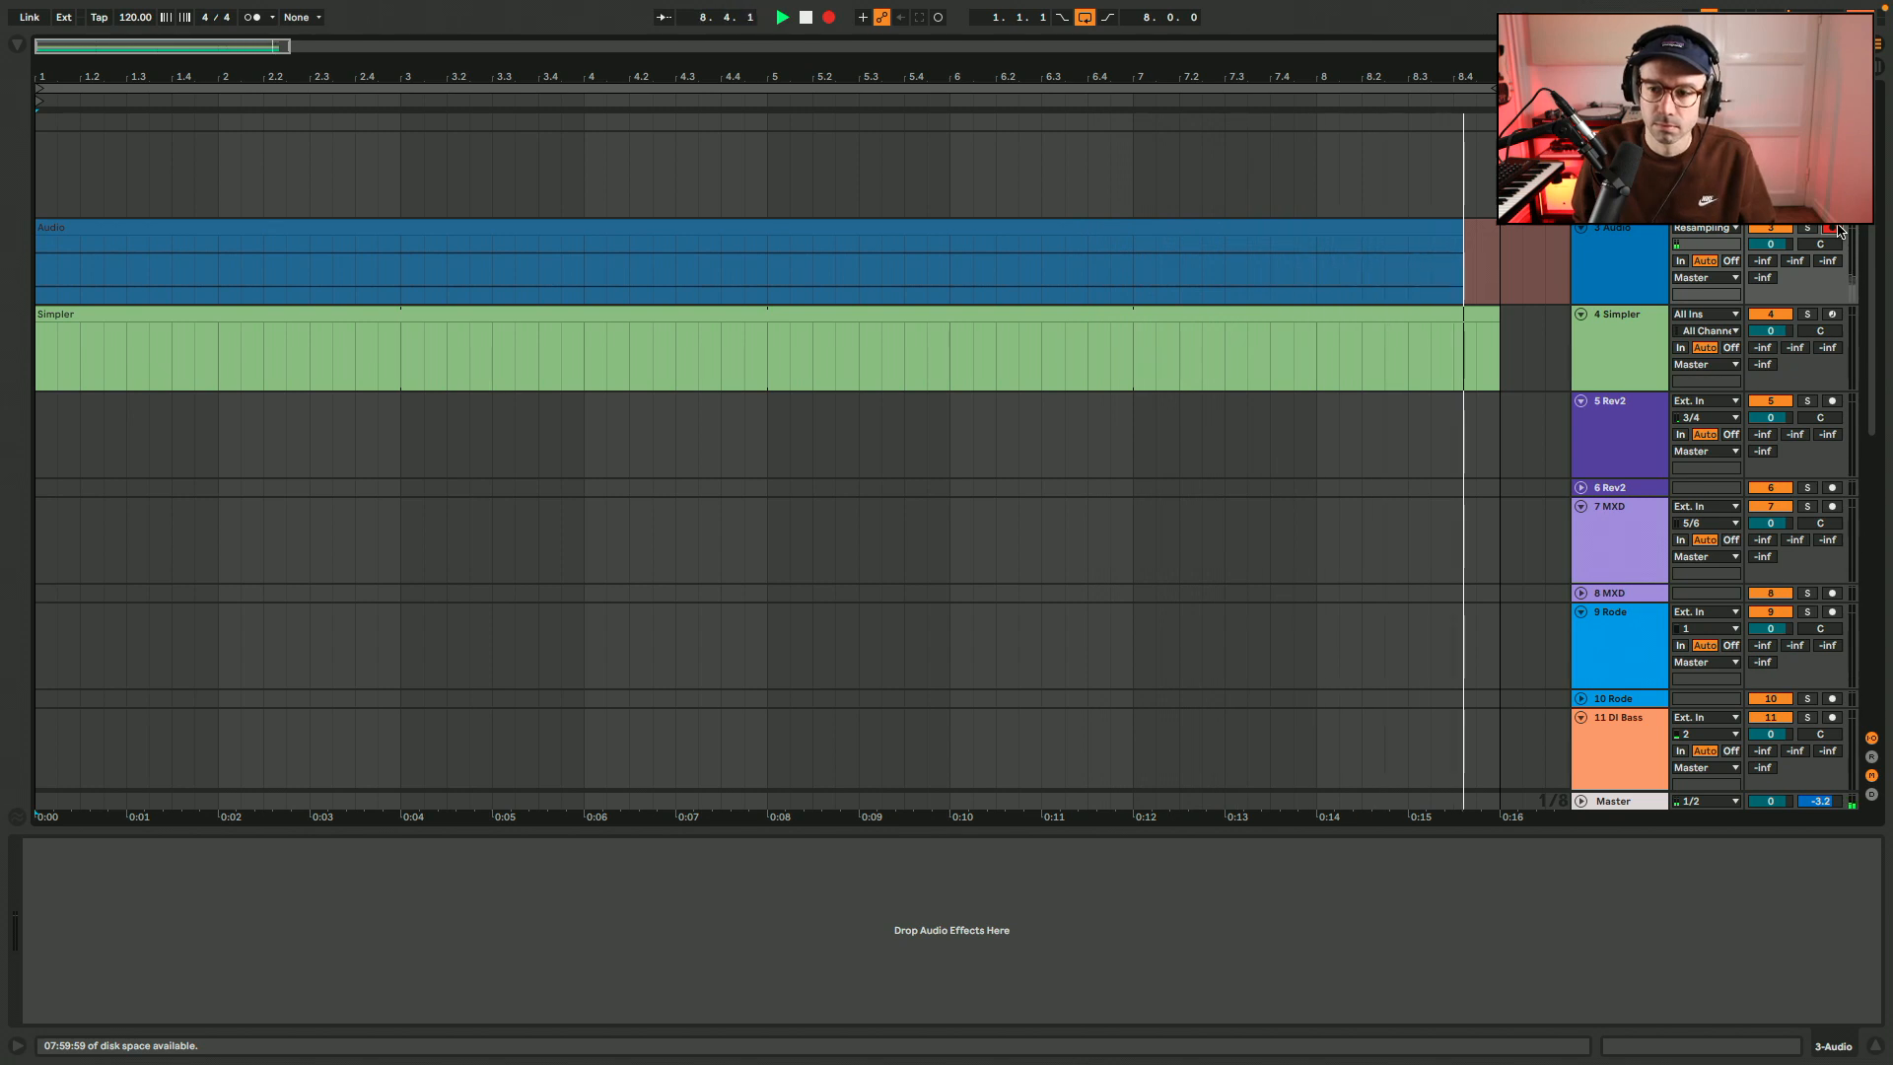
pyautogui.press('space')
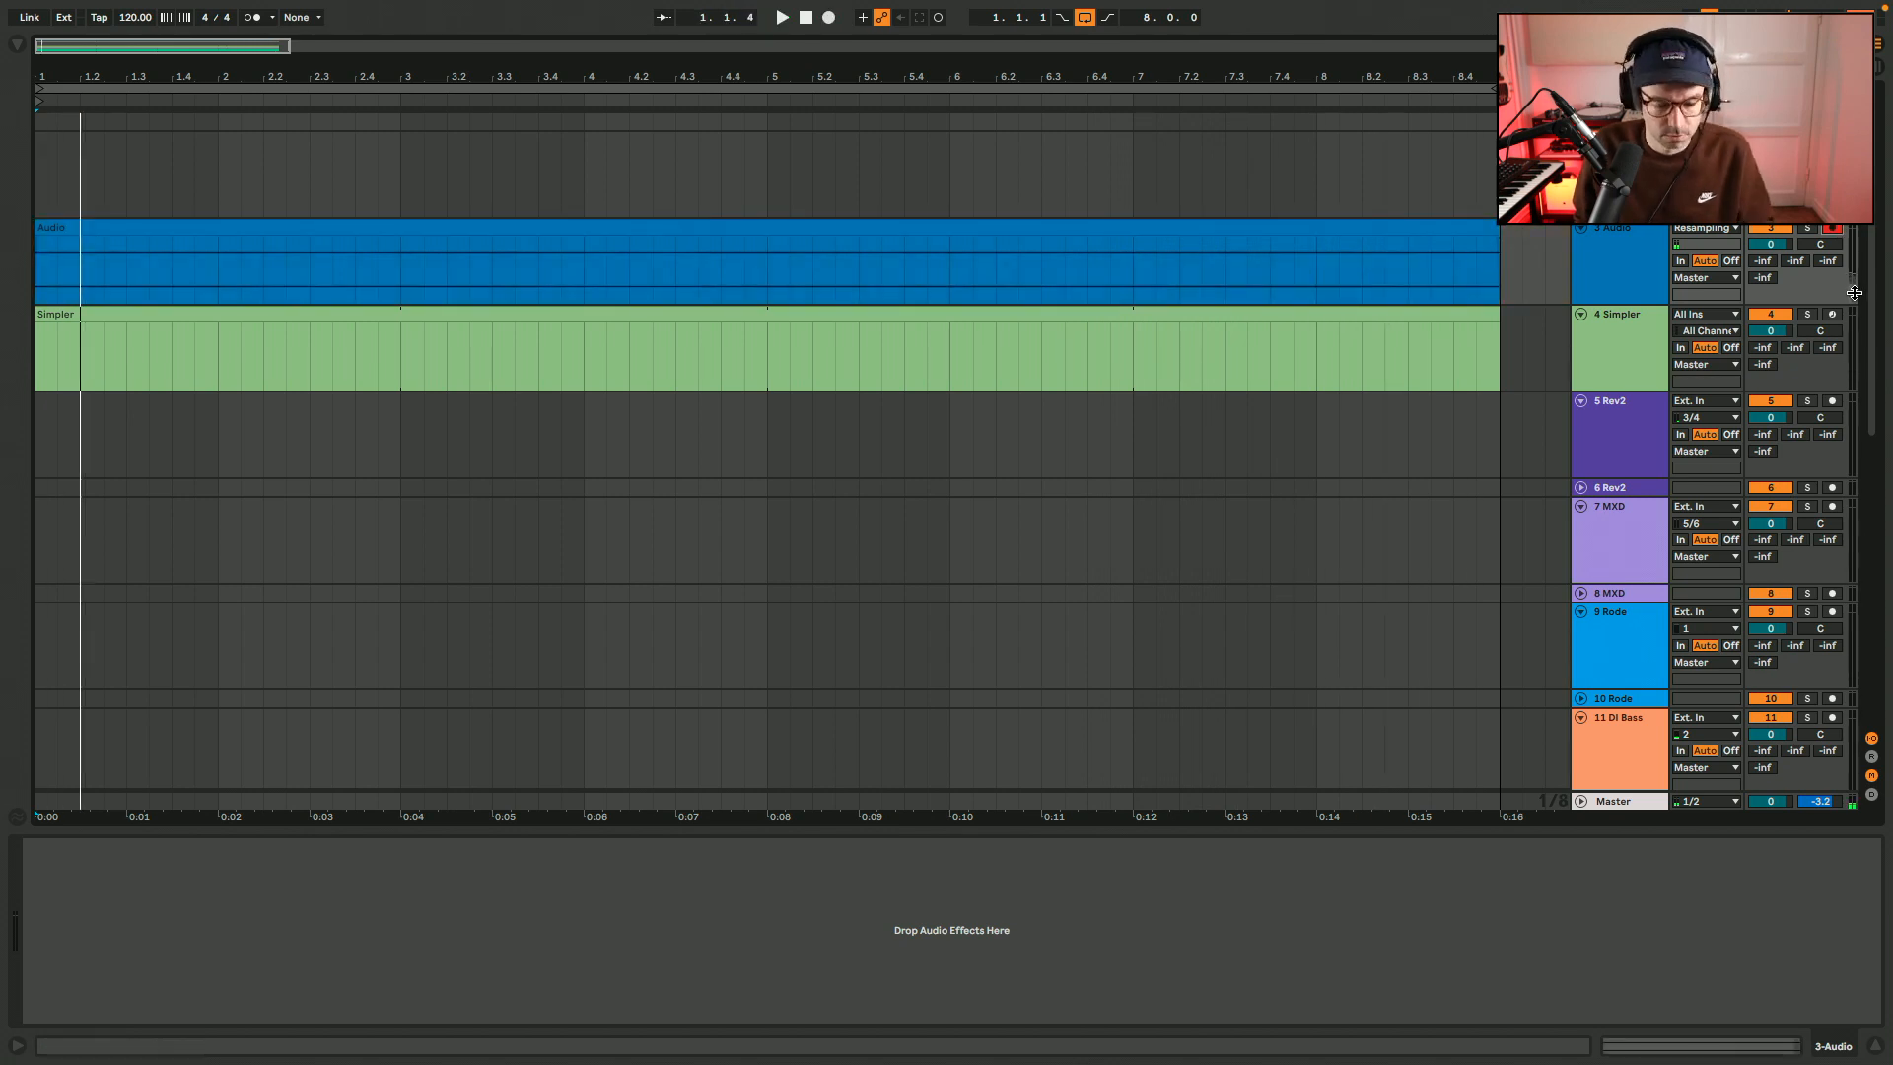
# Open the newly recorded clip on track 3 and turn on its loop.
pyautogui.doubleClick(1479, 226)
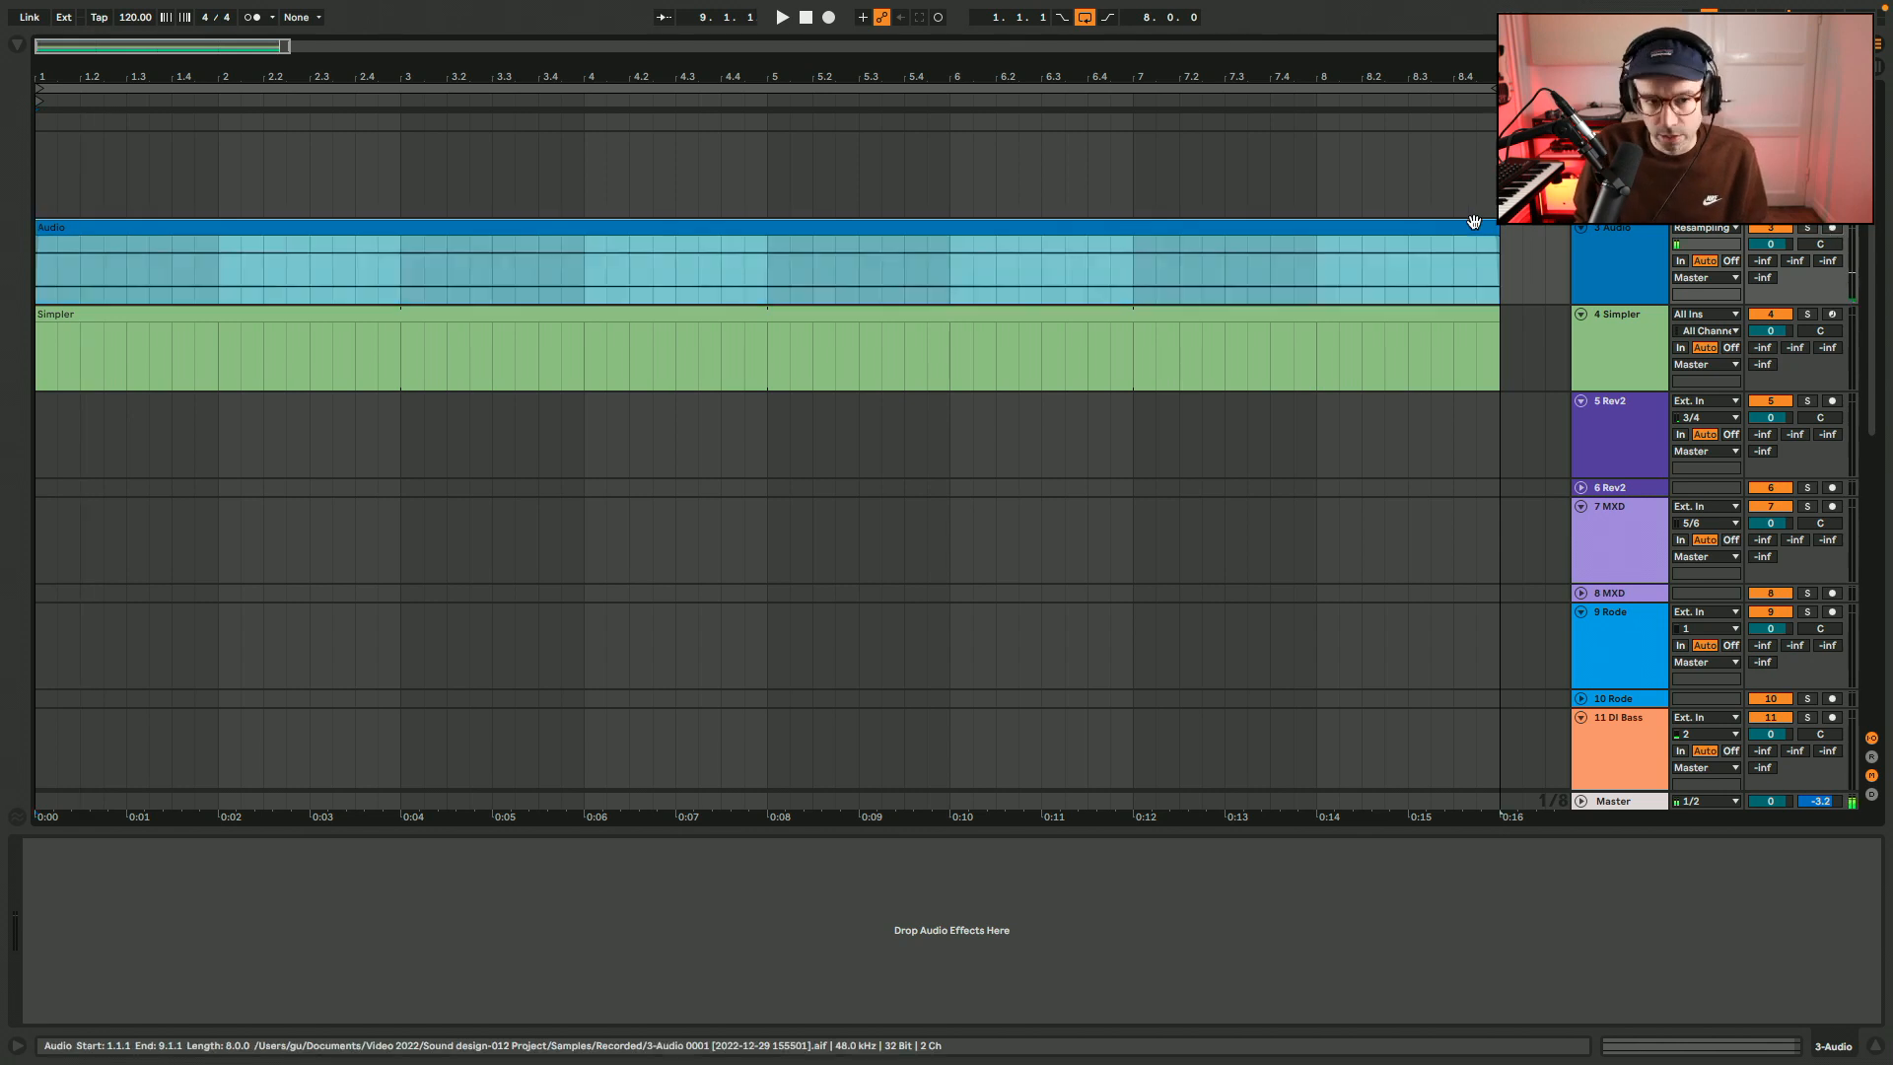
pyautogui.click(103, 325)
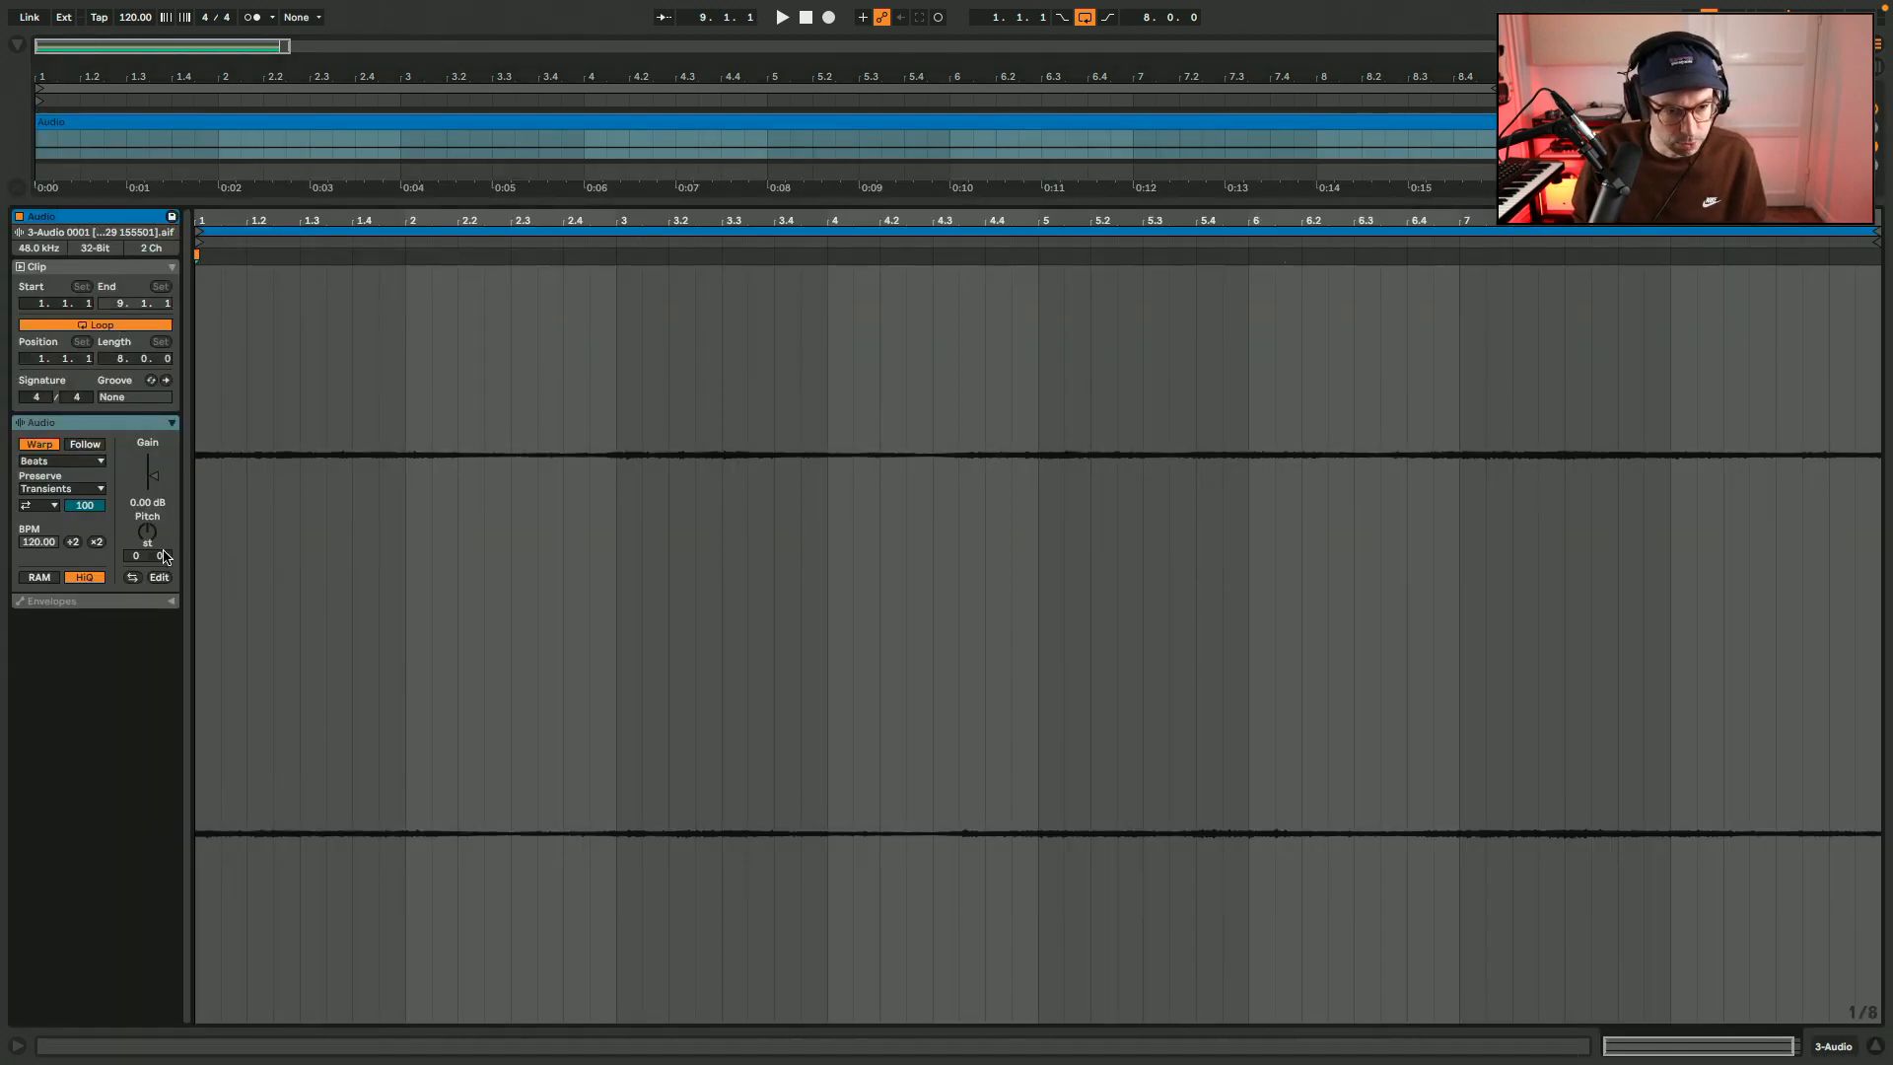
# Try a different pitch for the recorded clip during playback and reset the value to 0.
pyautogui.moveTo(141, 498); pyautogui.dragTo(149, 535)
pyautogui.press('space')
pyautogui.press('space')
pyautogui.press('space')
pyautogui.write('0')
pyautogui.press('Return')
pyautogui.hotkey('shift', 'Tab')
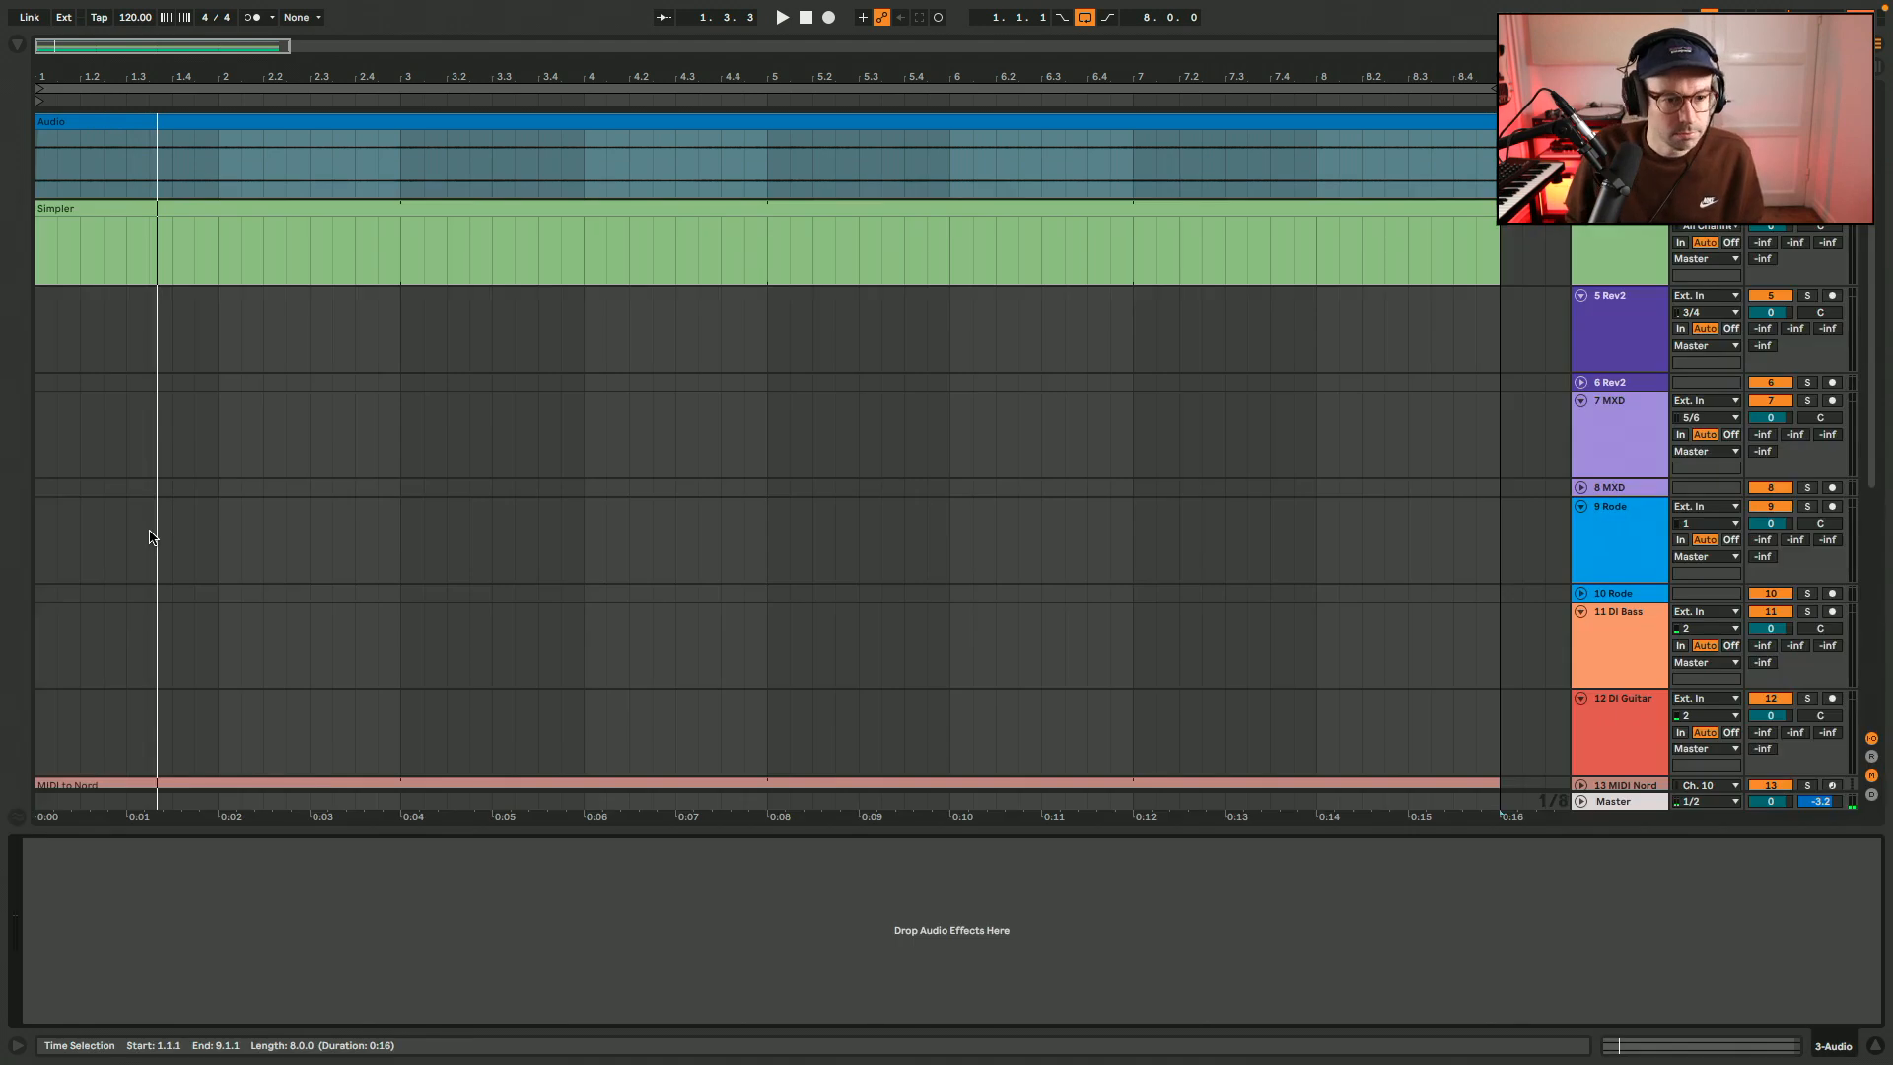
# Add Redux to the resampled audio track, set its bits to 10, and play the result.
pyautogui.press('alt+super+b')
pyautogui.scroll(3, 579, 432)
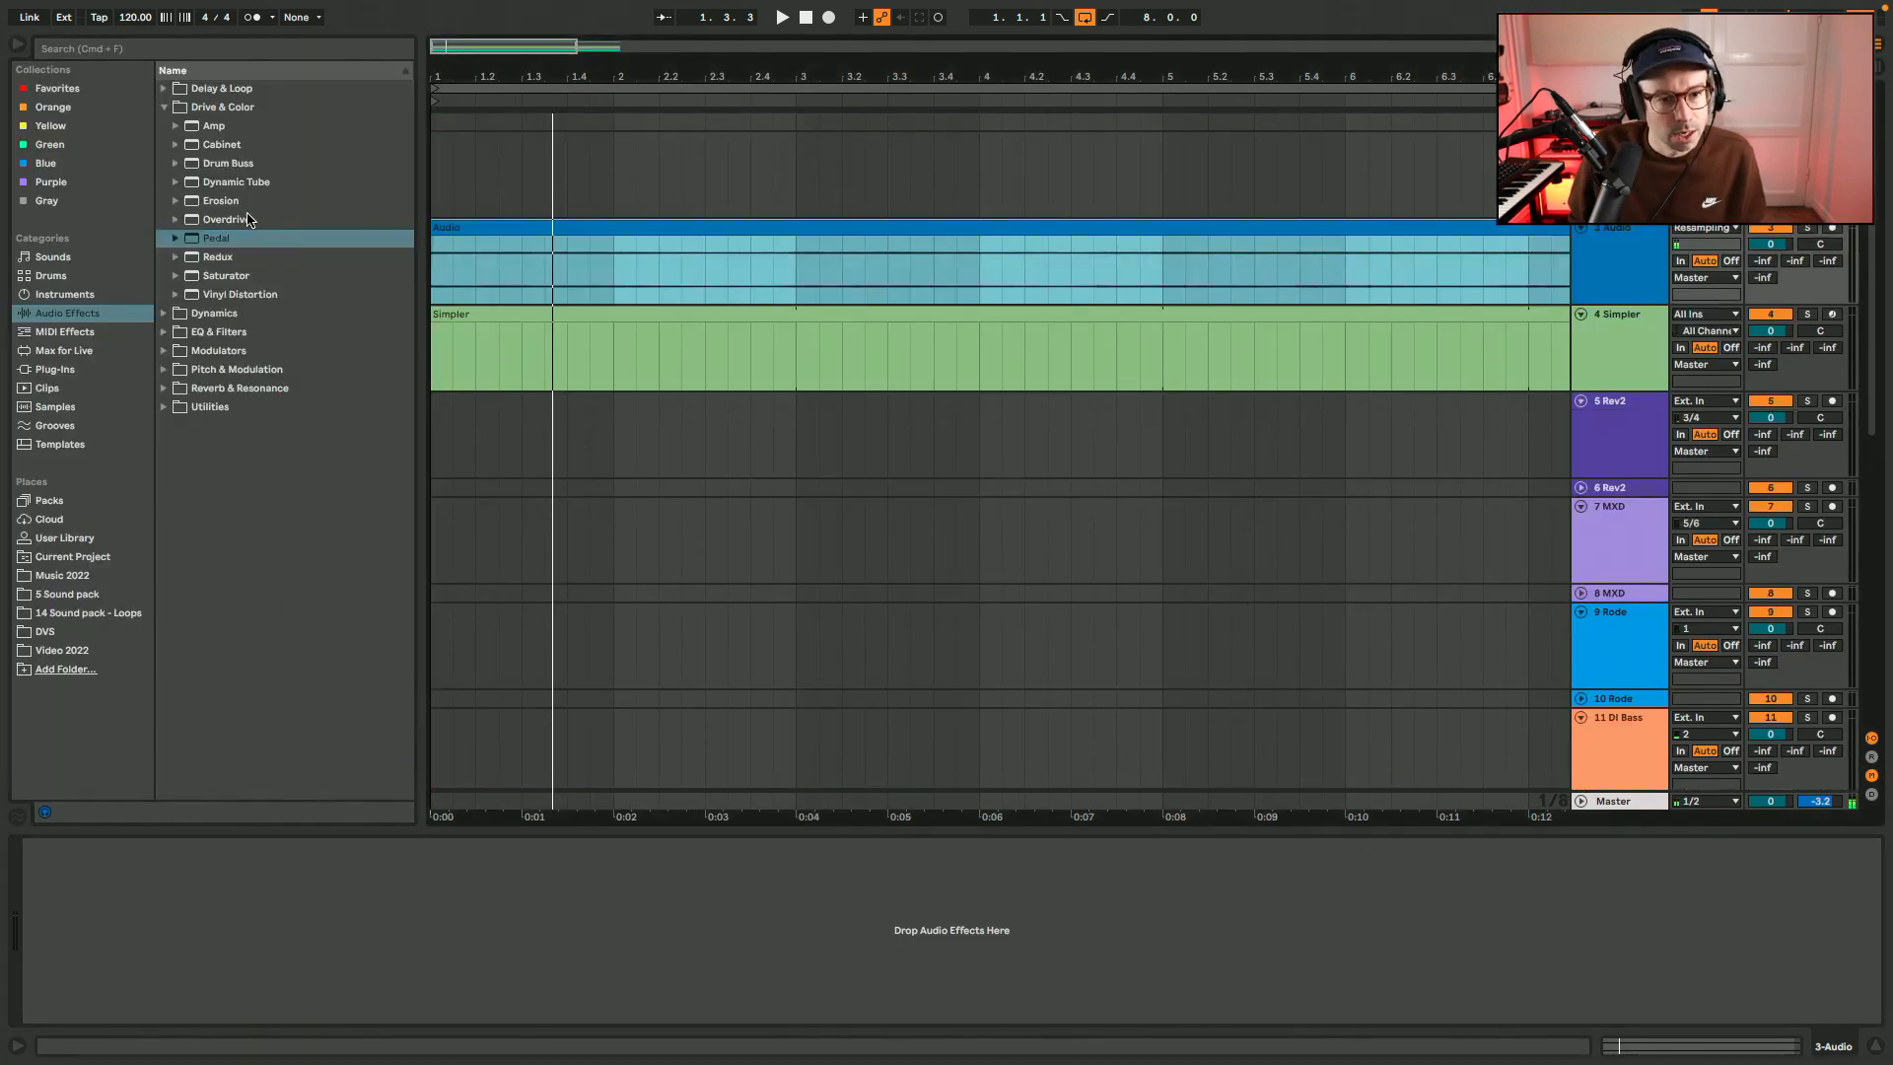
pyautogui.click(232, 259)
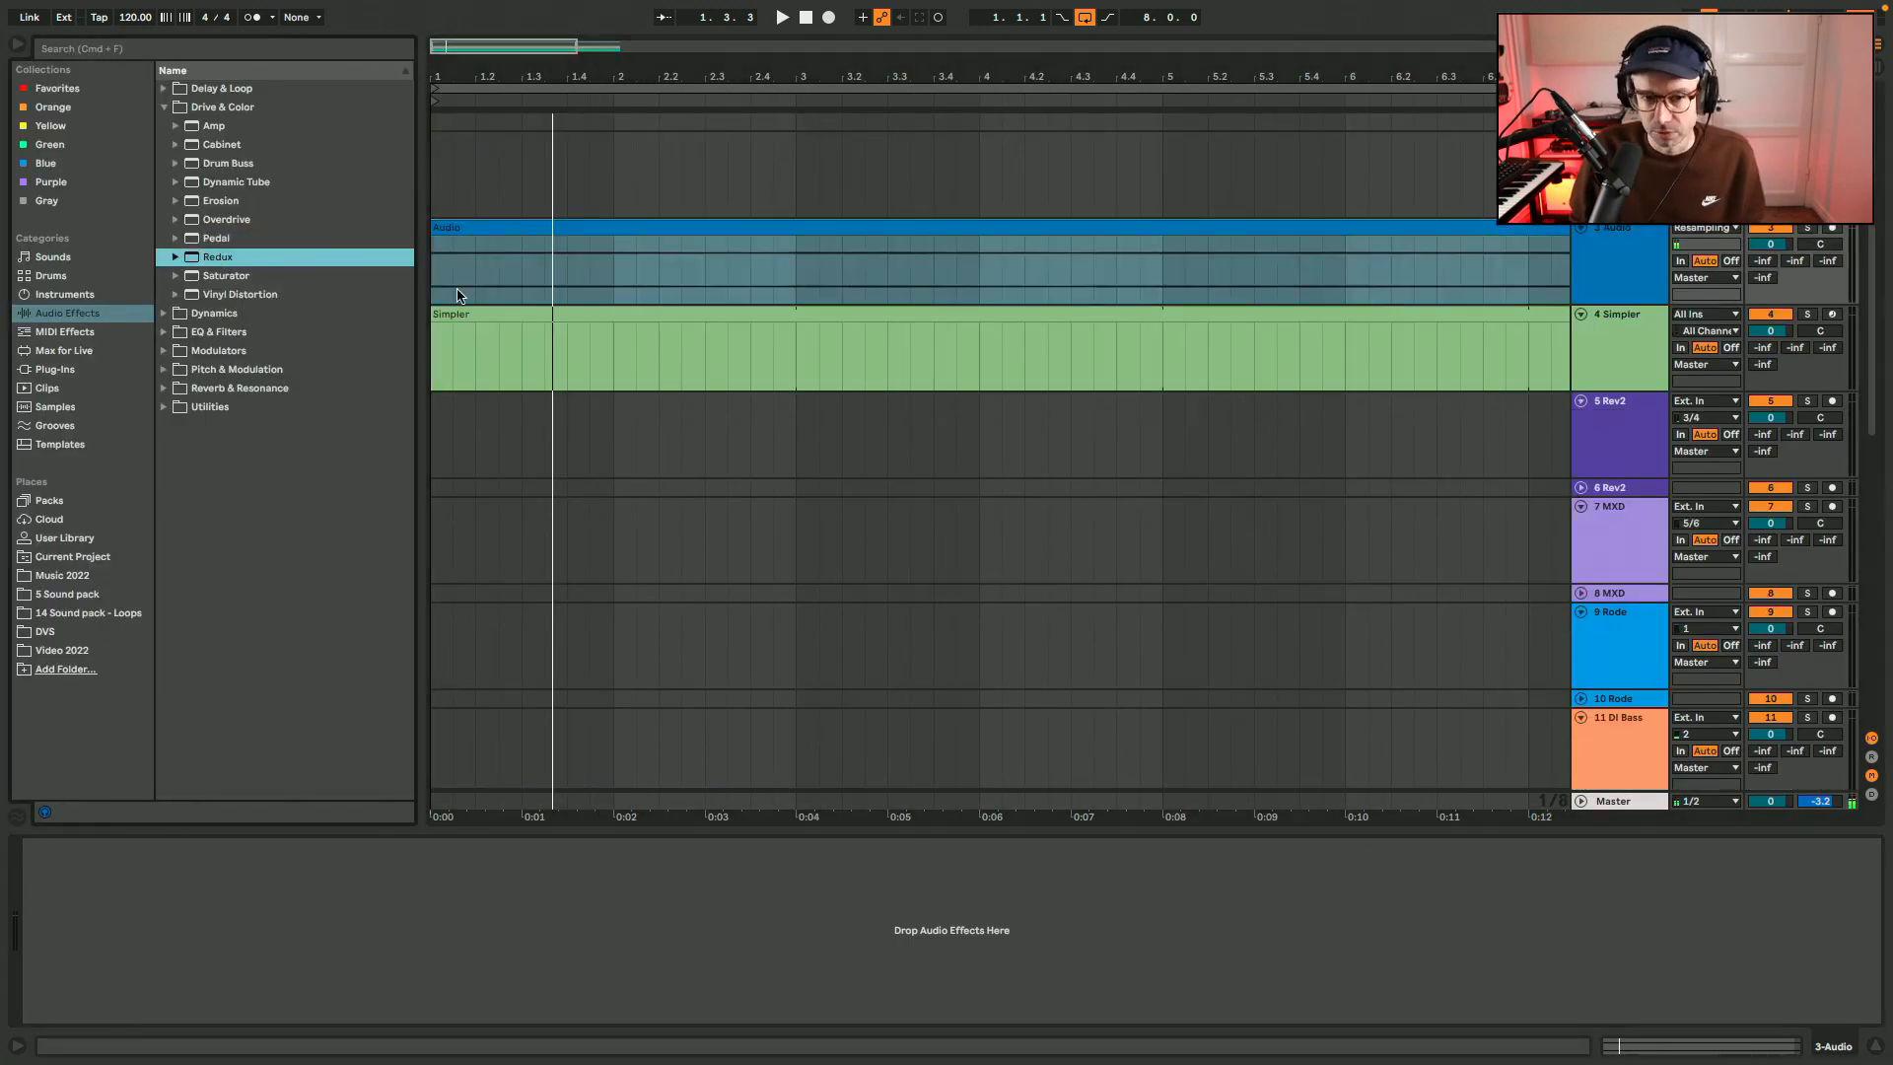
pyautogui.moveTo(232, 259); pyautogui.dragTo(457, 295)
pyautogui.moveTo(129, 897); pyautogui.dragTo(129, 941)
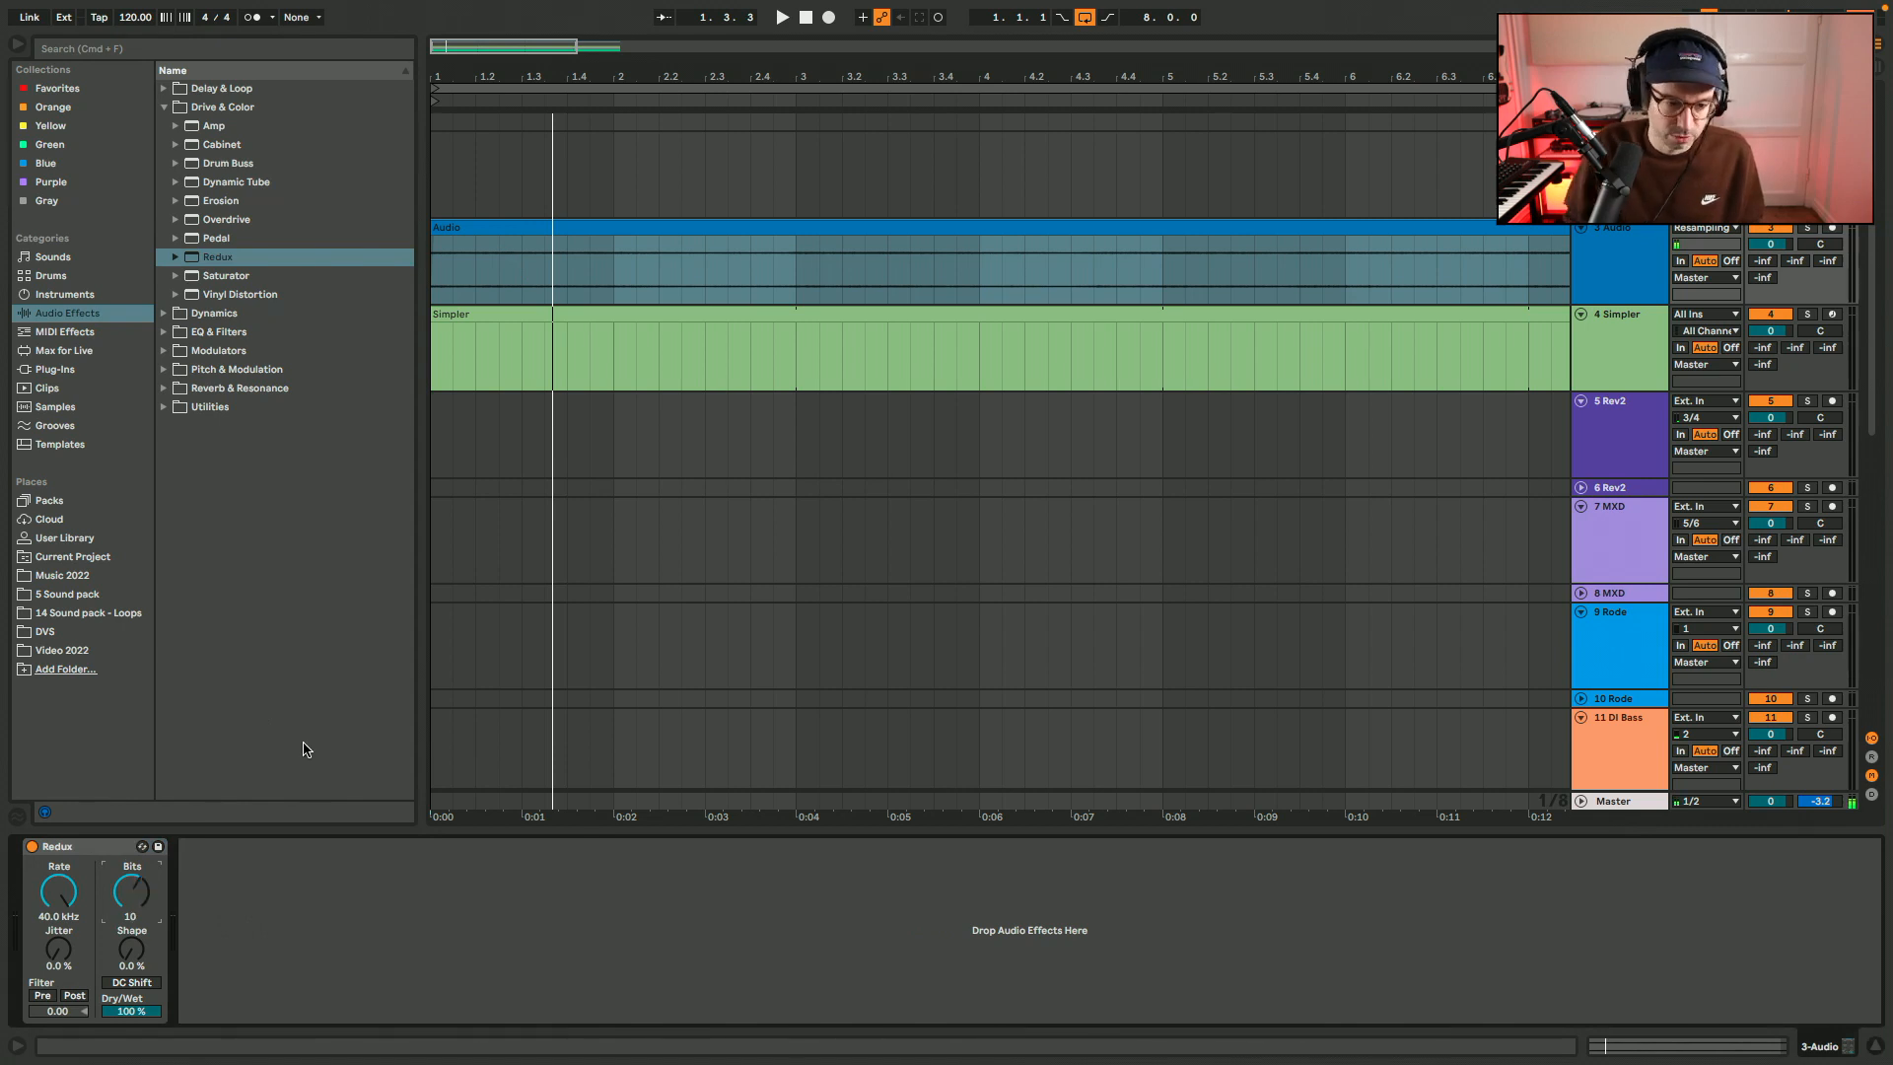
pyautogui.press('space')
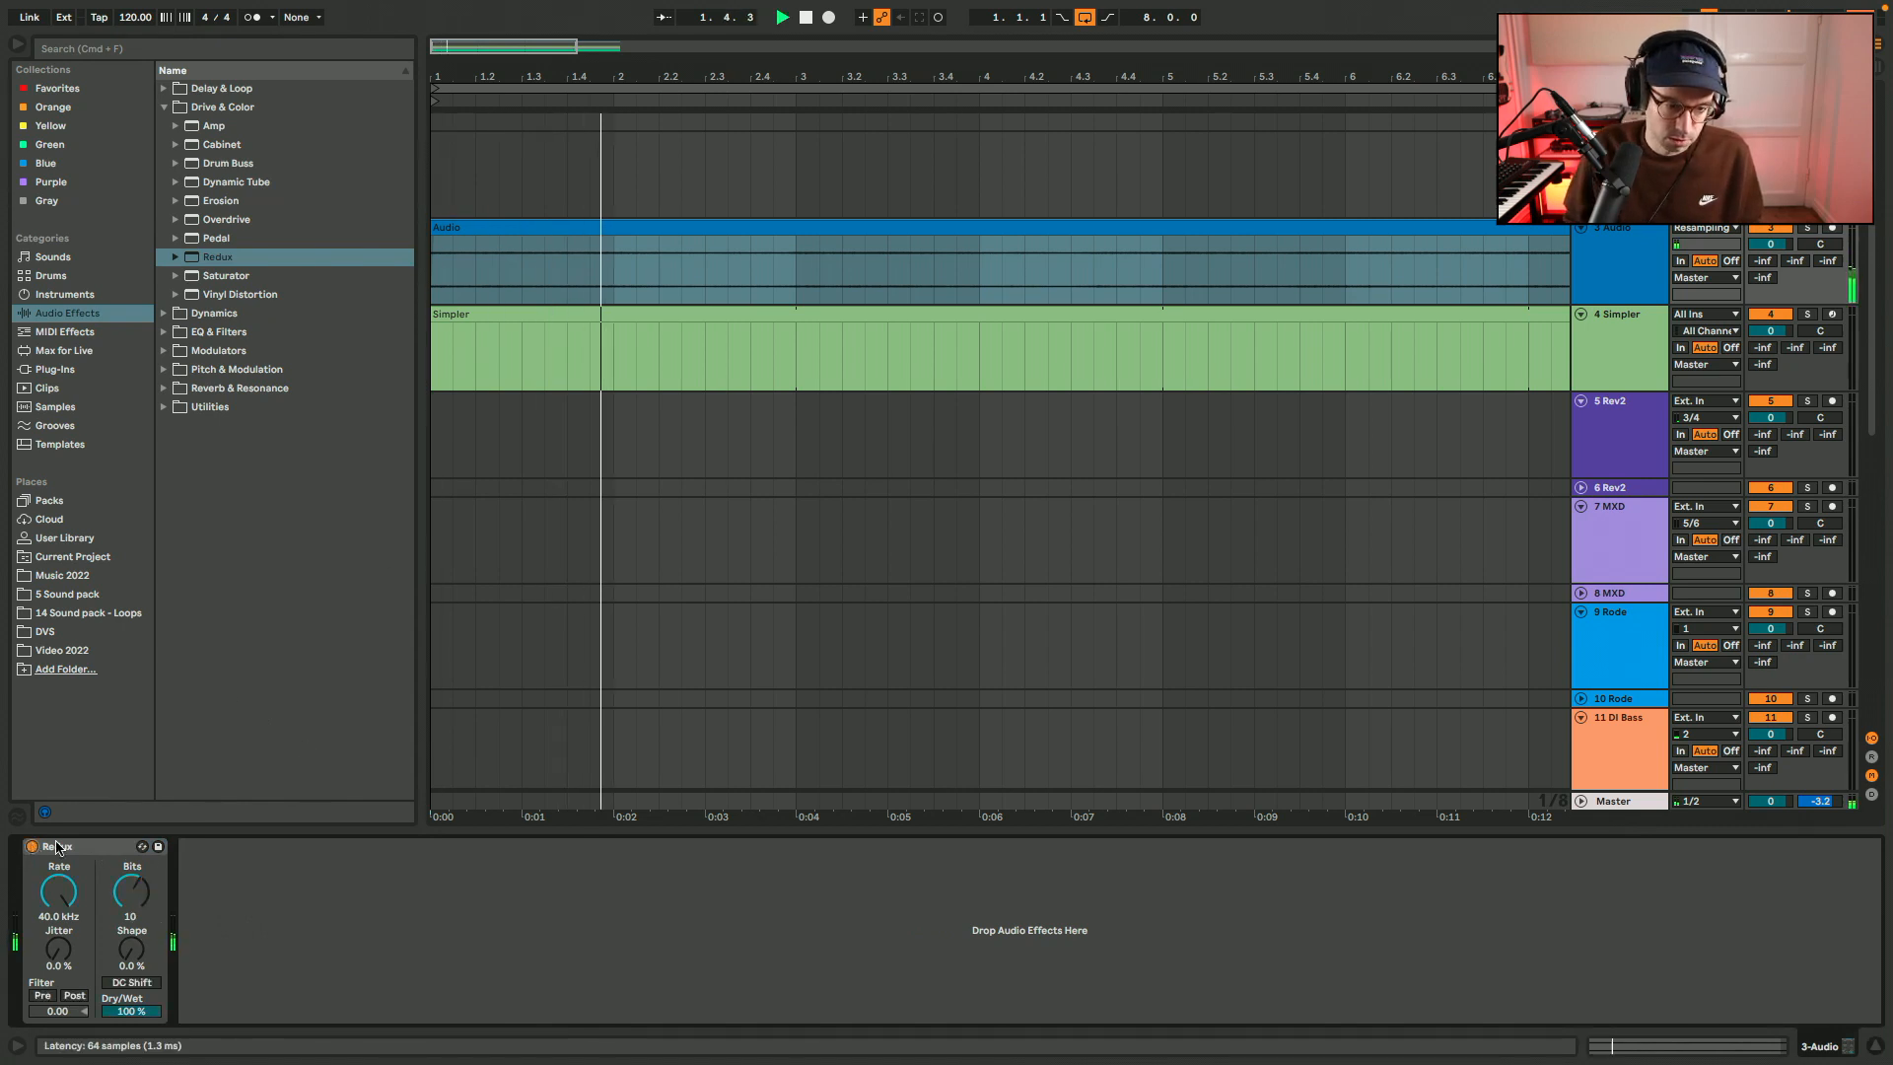
# Freeze and flatten the resampled audio track to commit the Redux effect.
pyautogui.rightClick(1632, 251)
pyautogui.click(1667, 366)
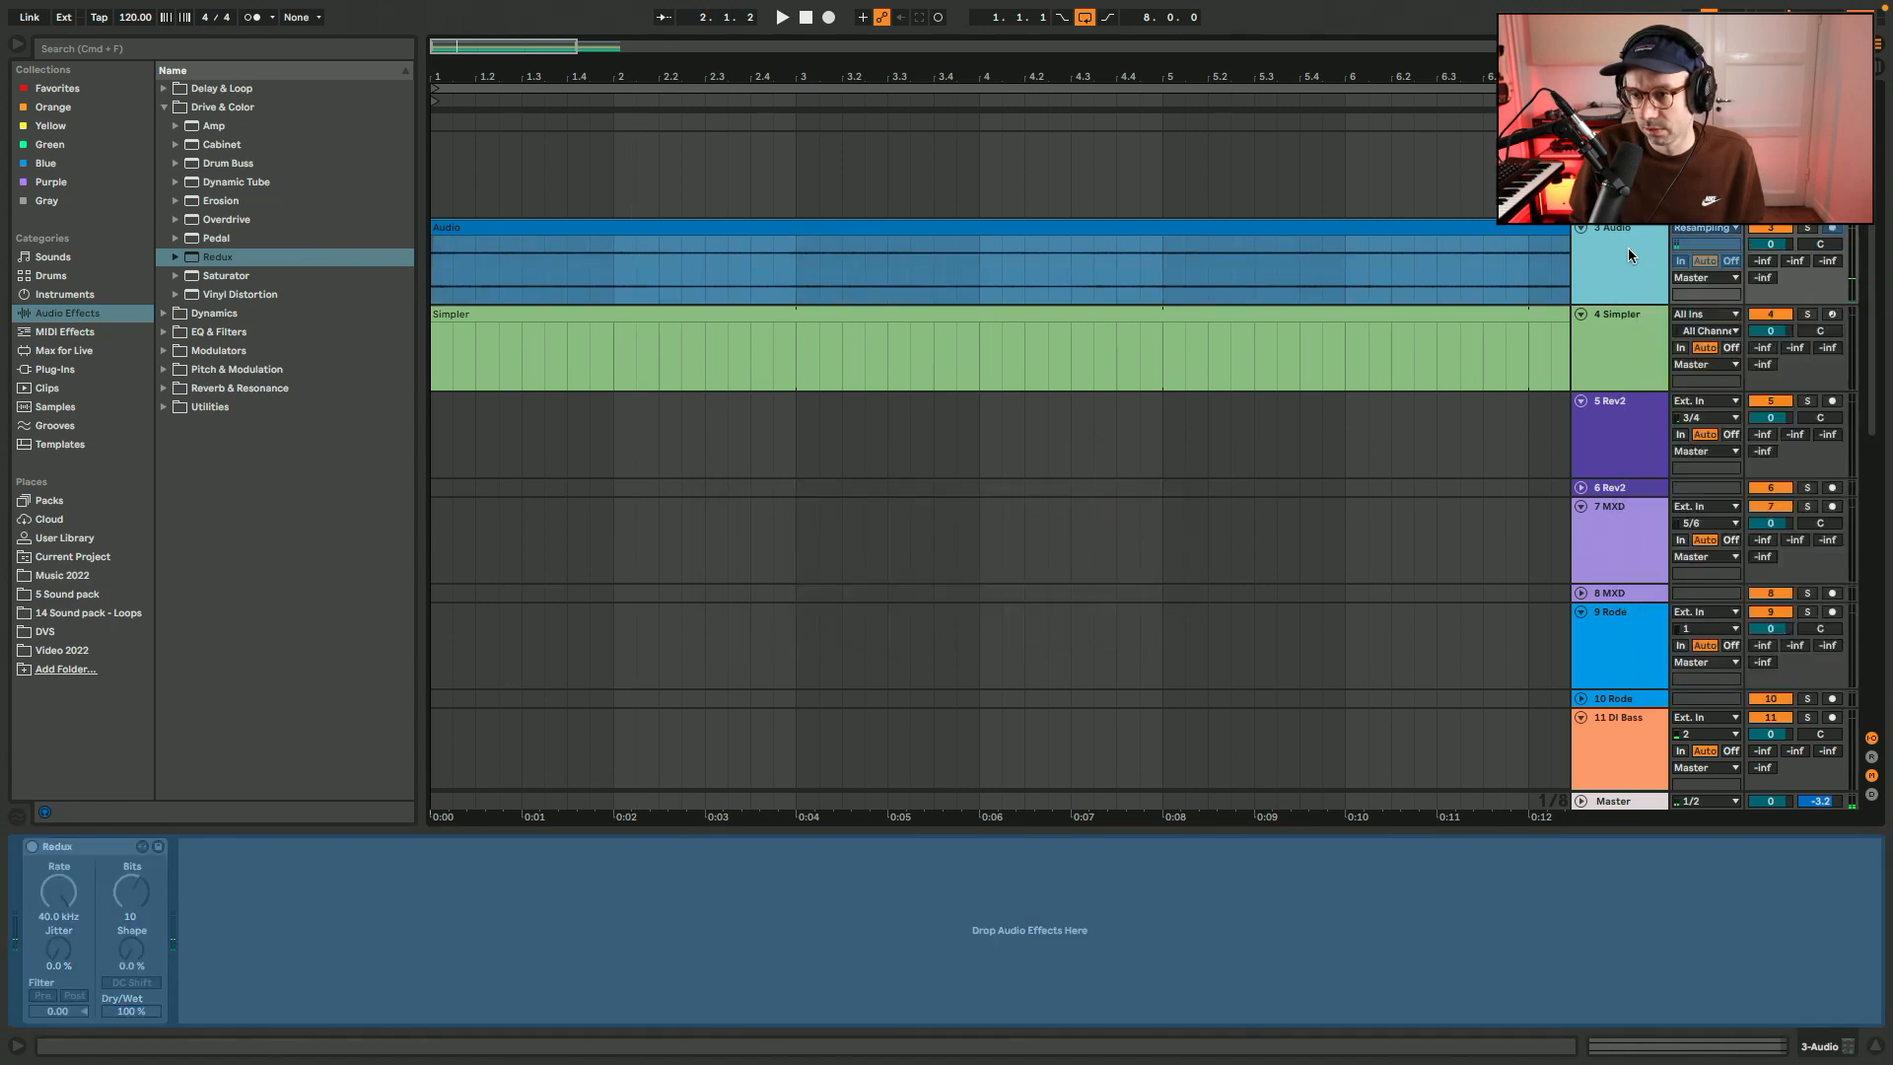
pyautogui.rightClick(1629, 254)
pyautogui.click(1673, 379)
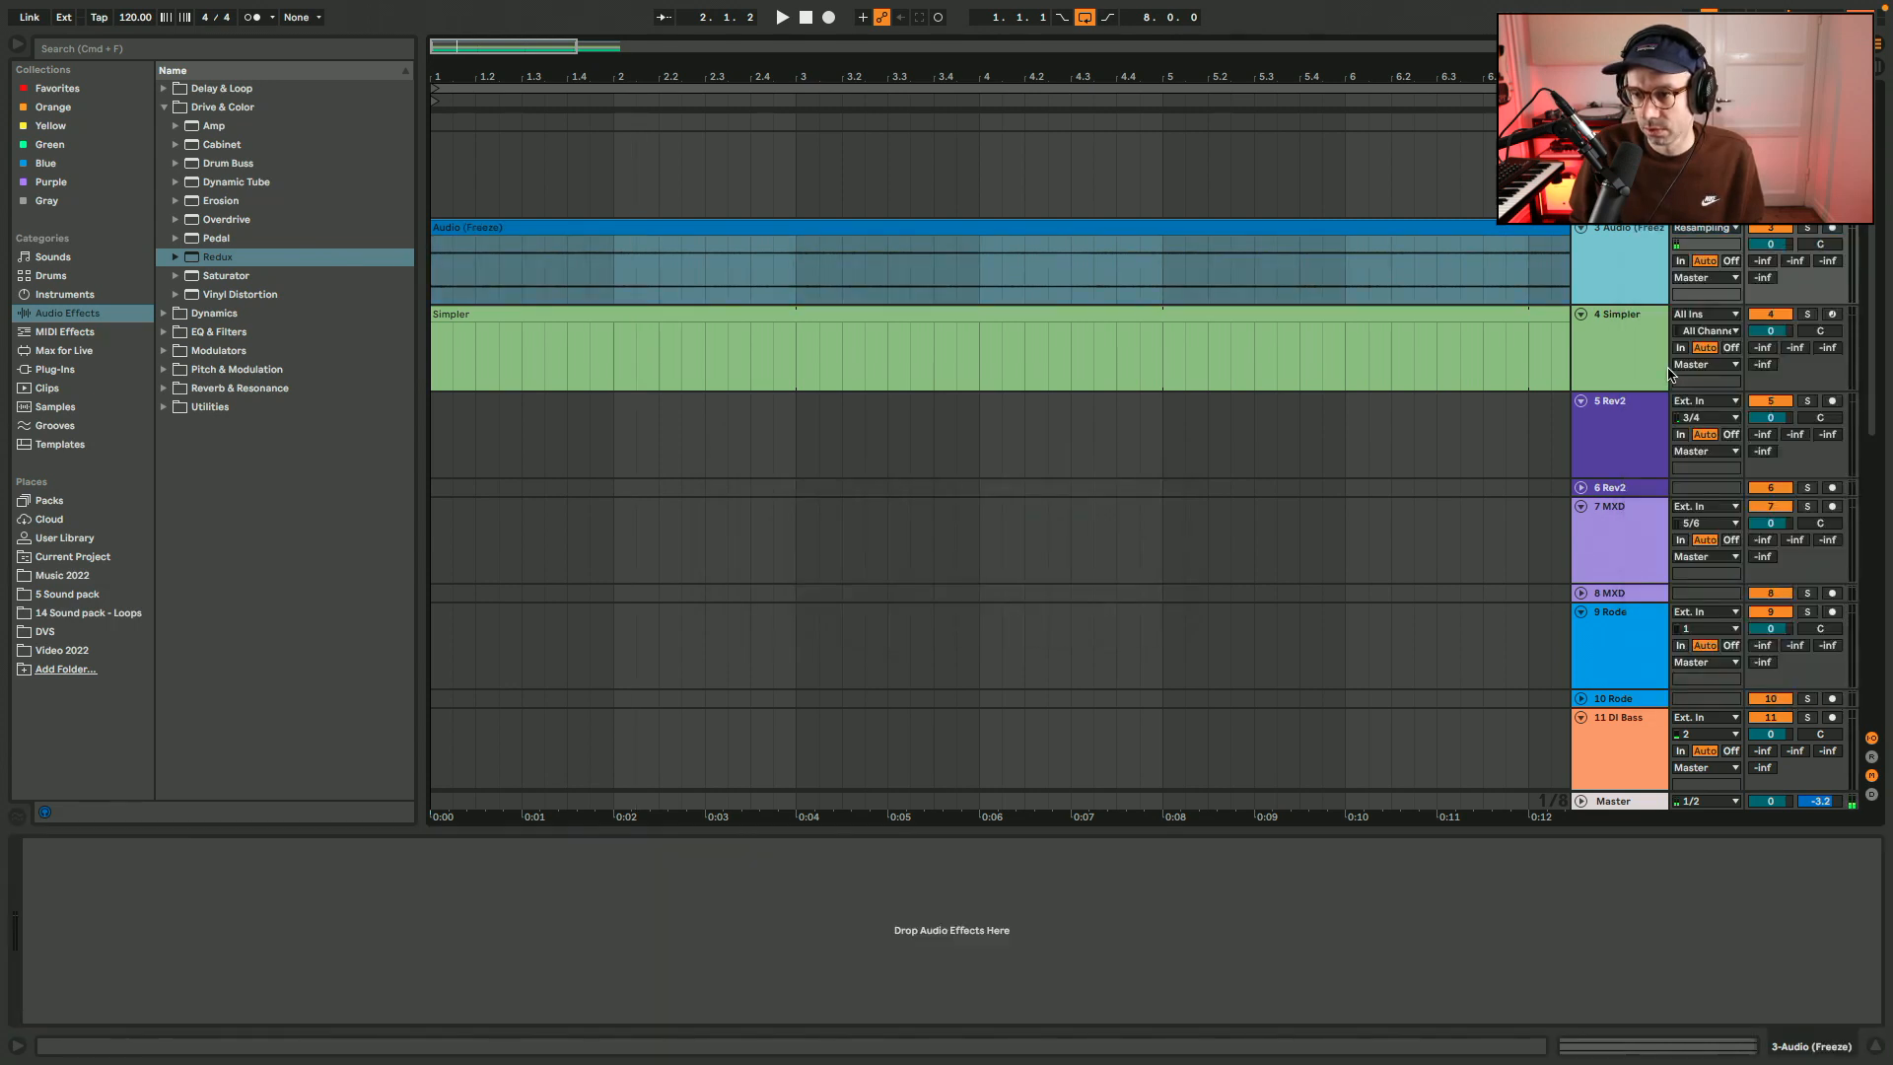
# Load the flattened audio clip into the Simpler on track 4 and set the instrument's volume to 0 dB.
pyautogui.click(1605, 321)
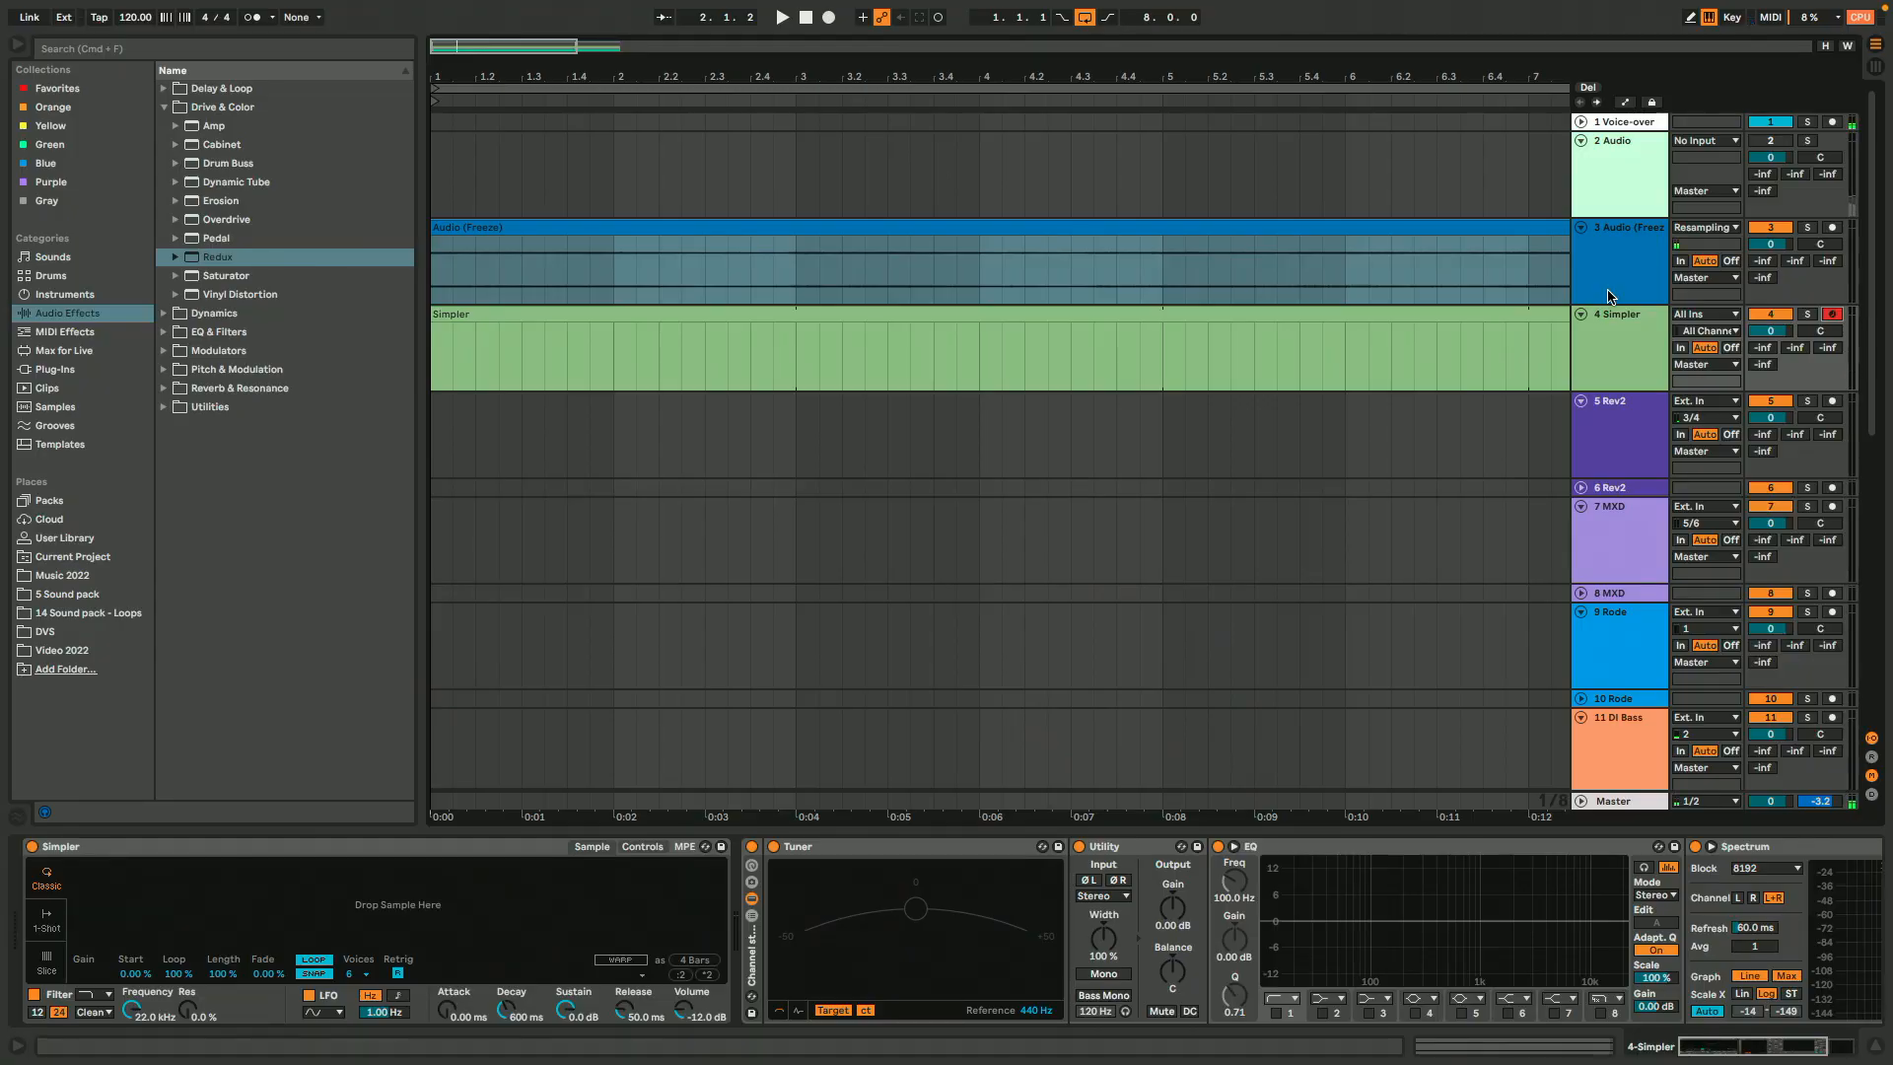
pyautogui.click(1609, 296)
pyautogui.click(1584, 308)
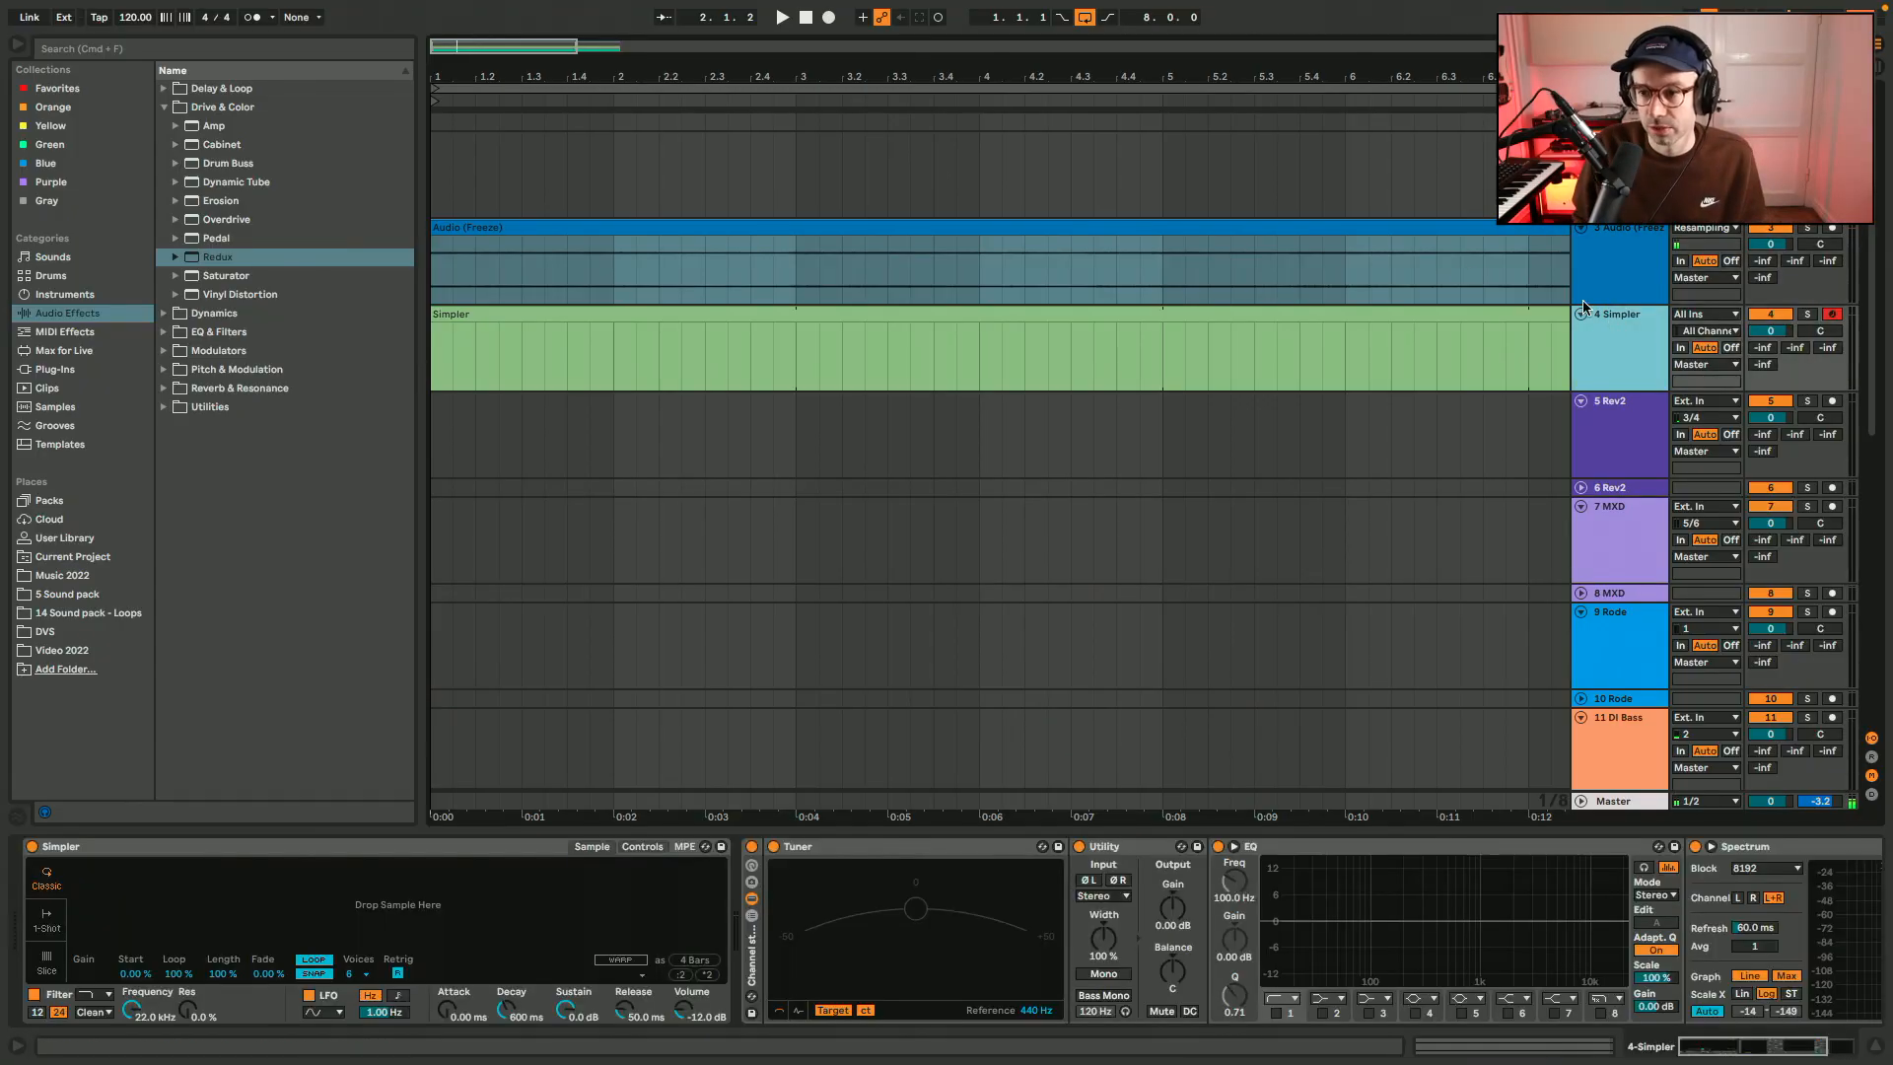
pyautogui.moveTo(1469, 241); pyautogui.dragTo(486, 899)
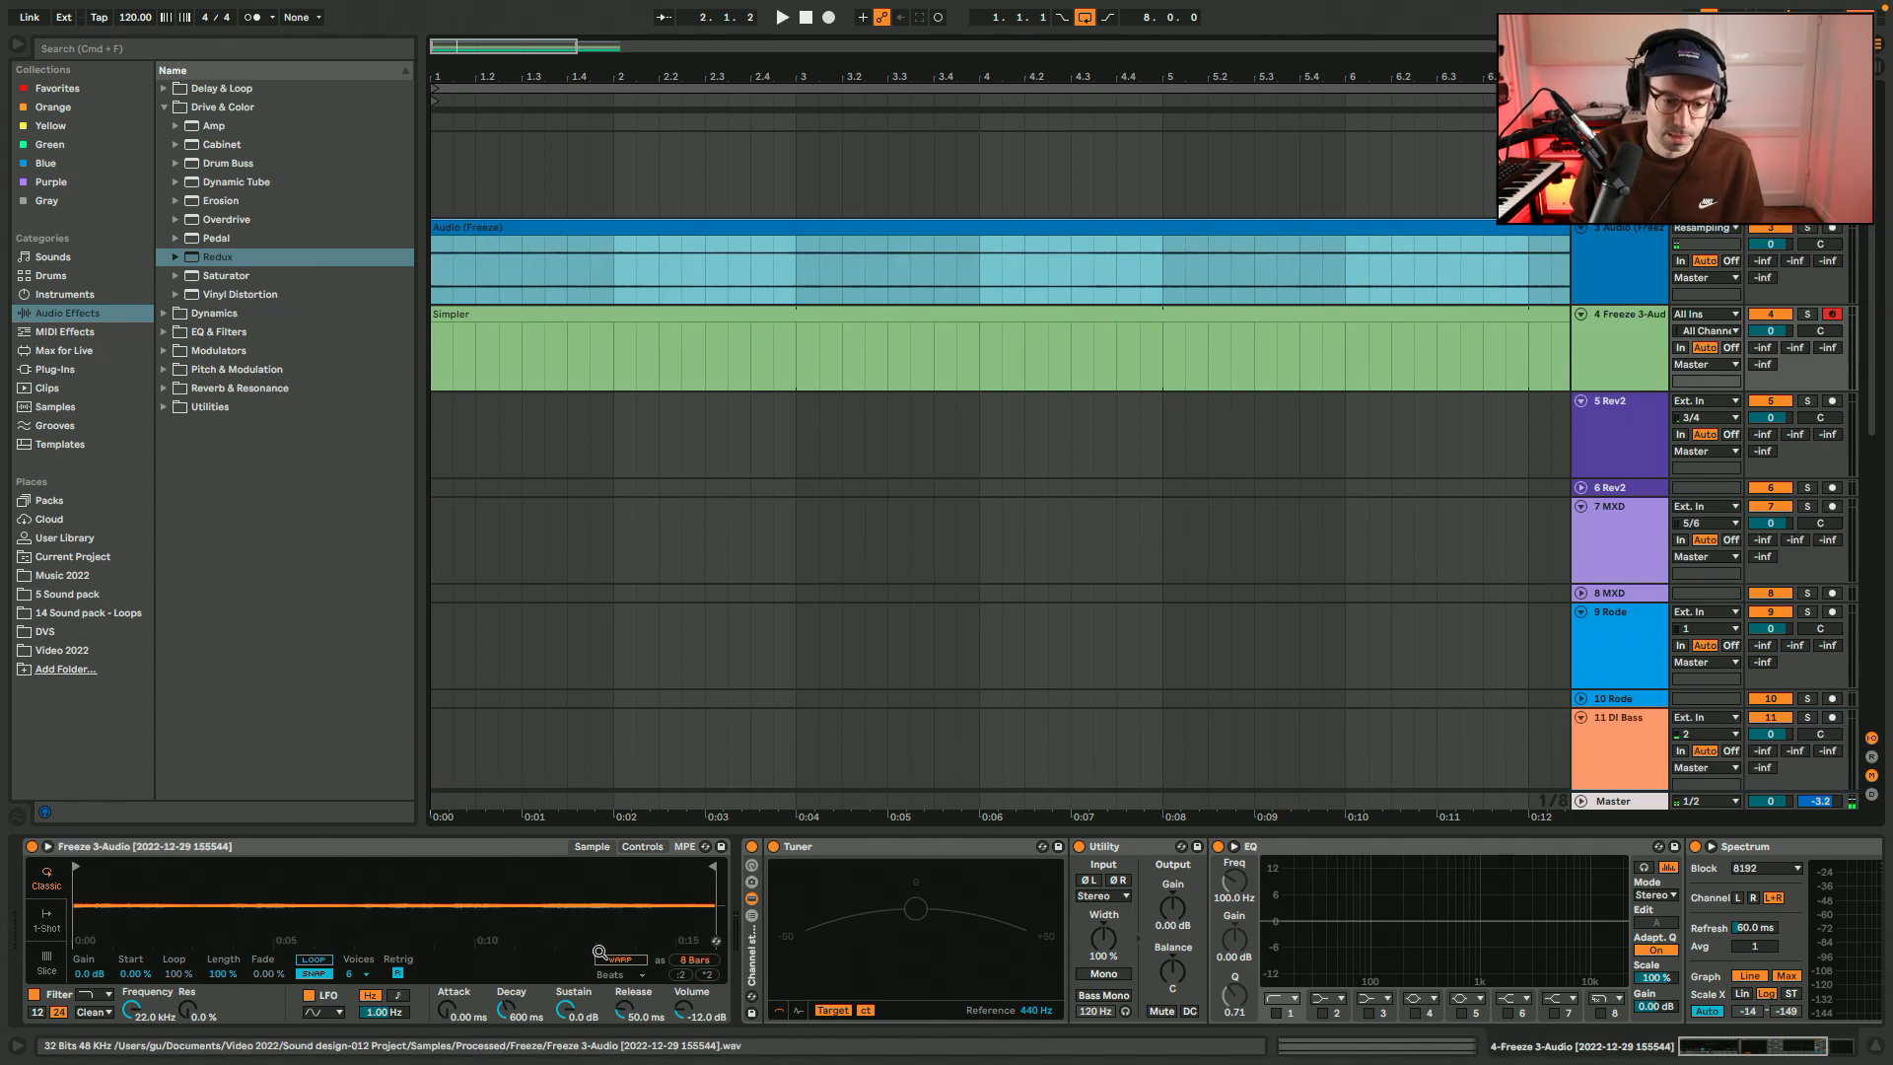
pyautogui.click(684, 1008)
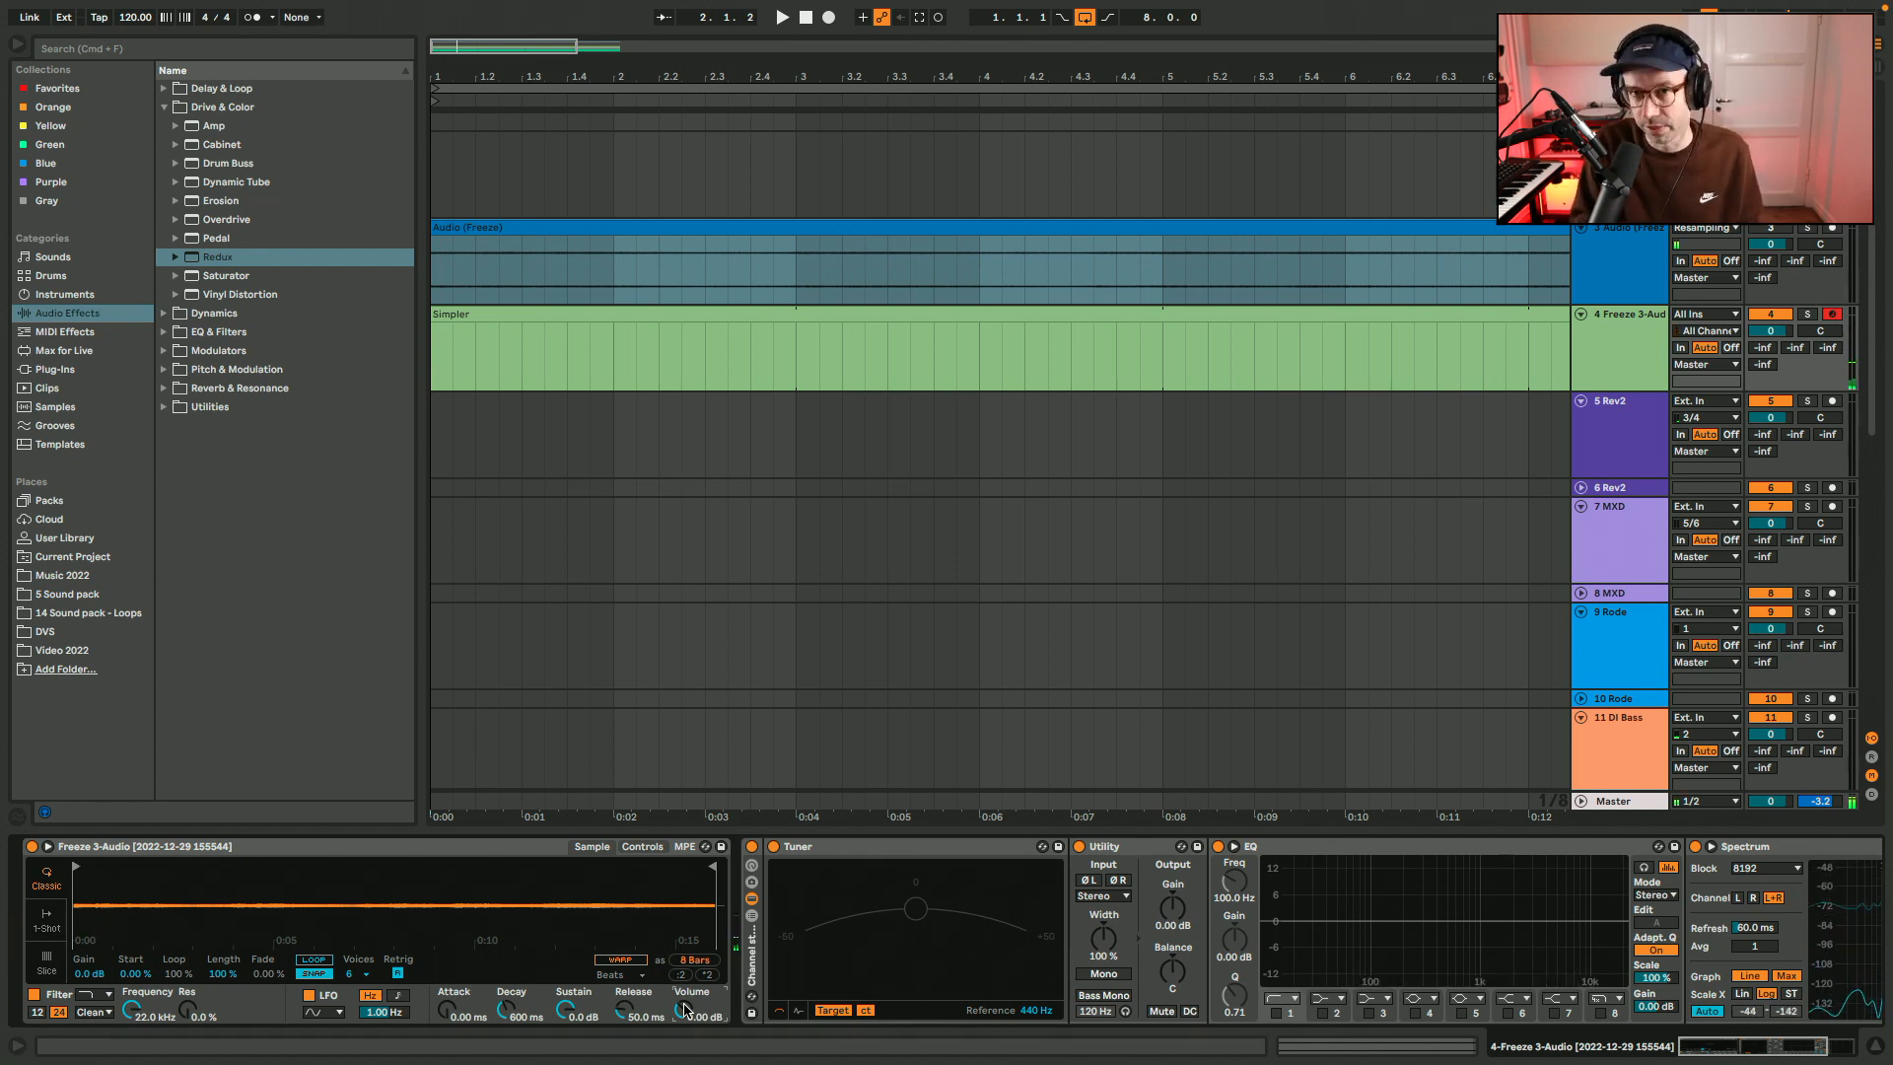
# Audition the Simpler sample across several computer keyboard octaves, settling on C2 to D3.
pyautogui.press('x')
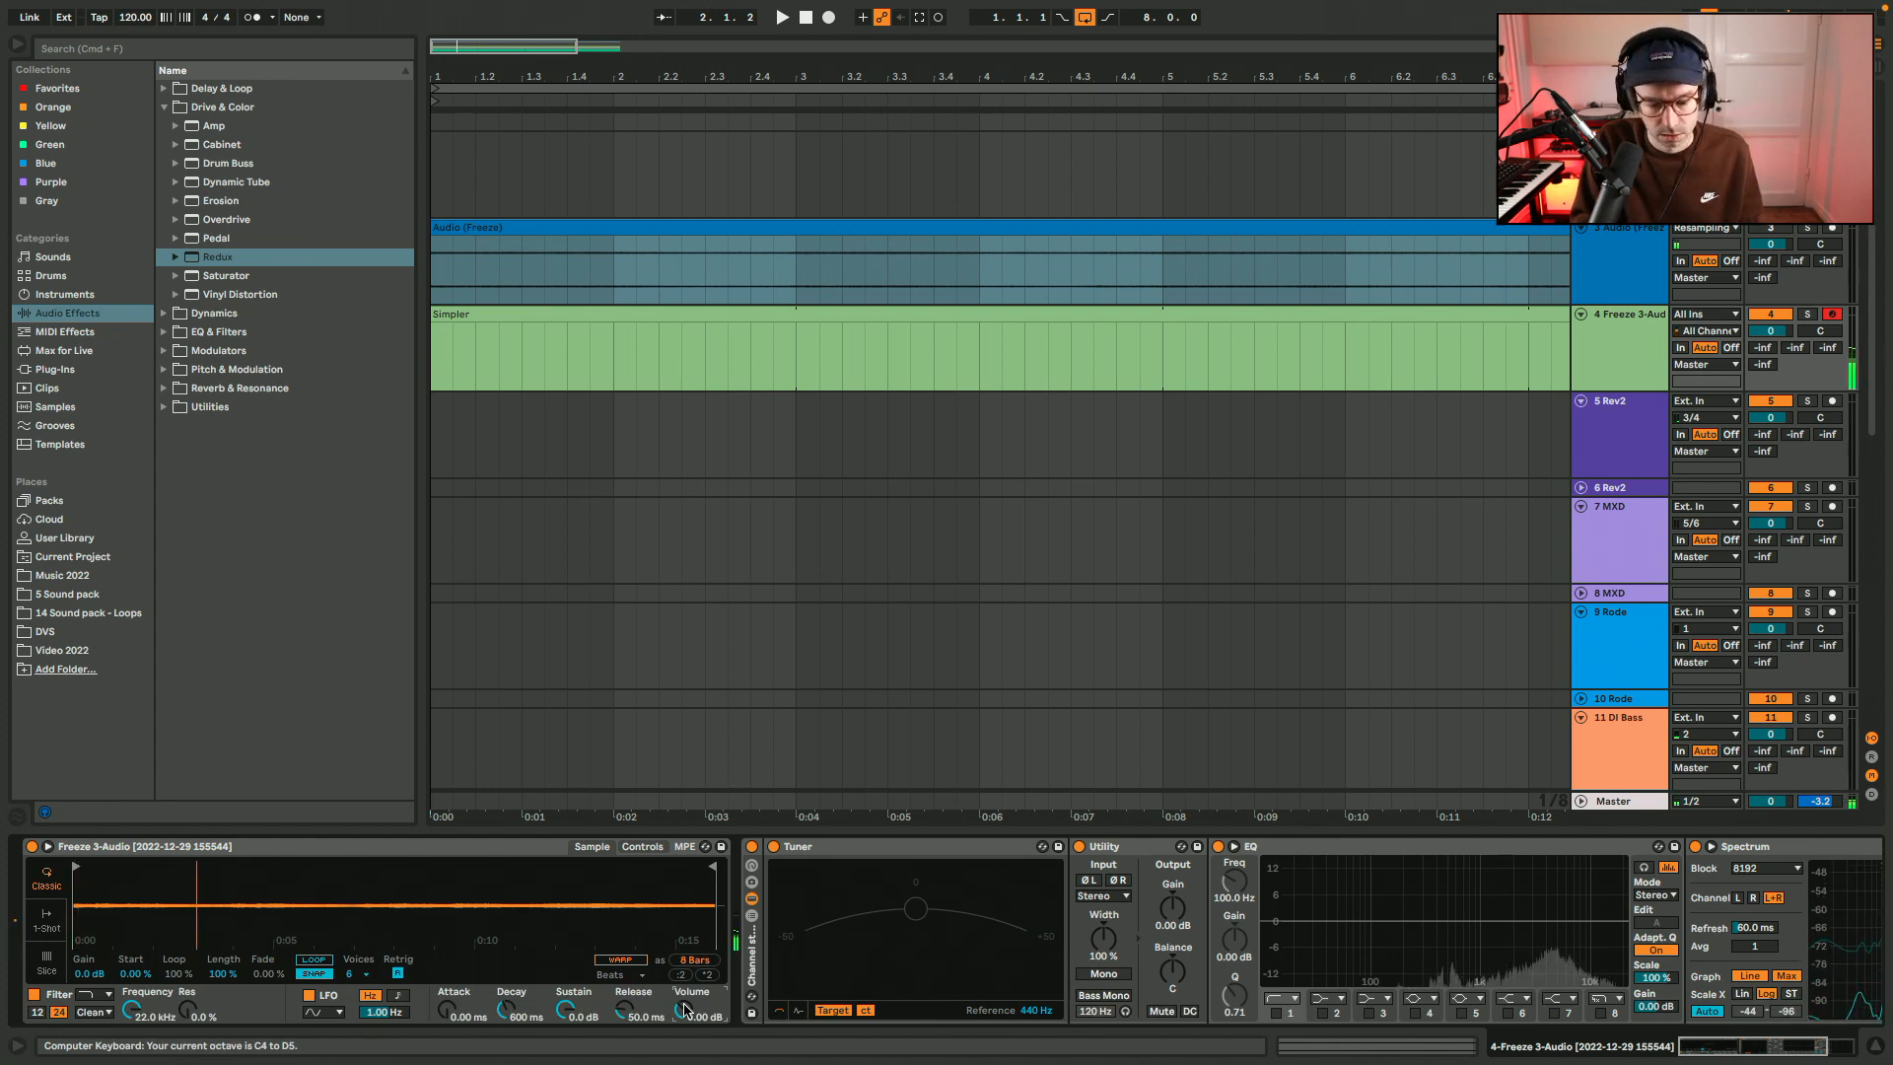
pyautogui.press('z')
pyautogui.press('z')
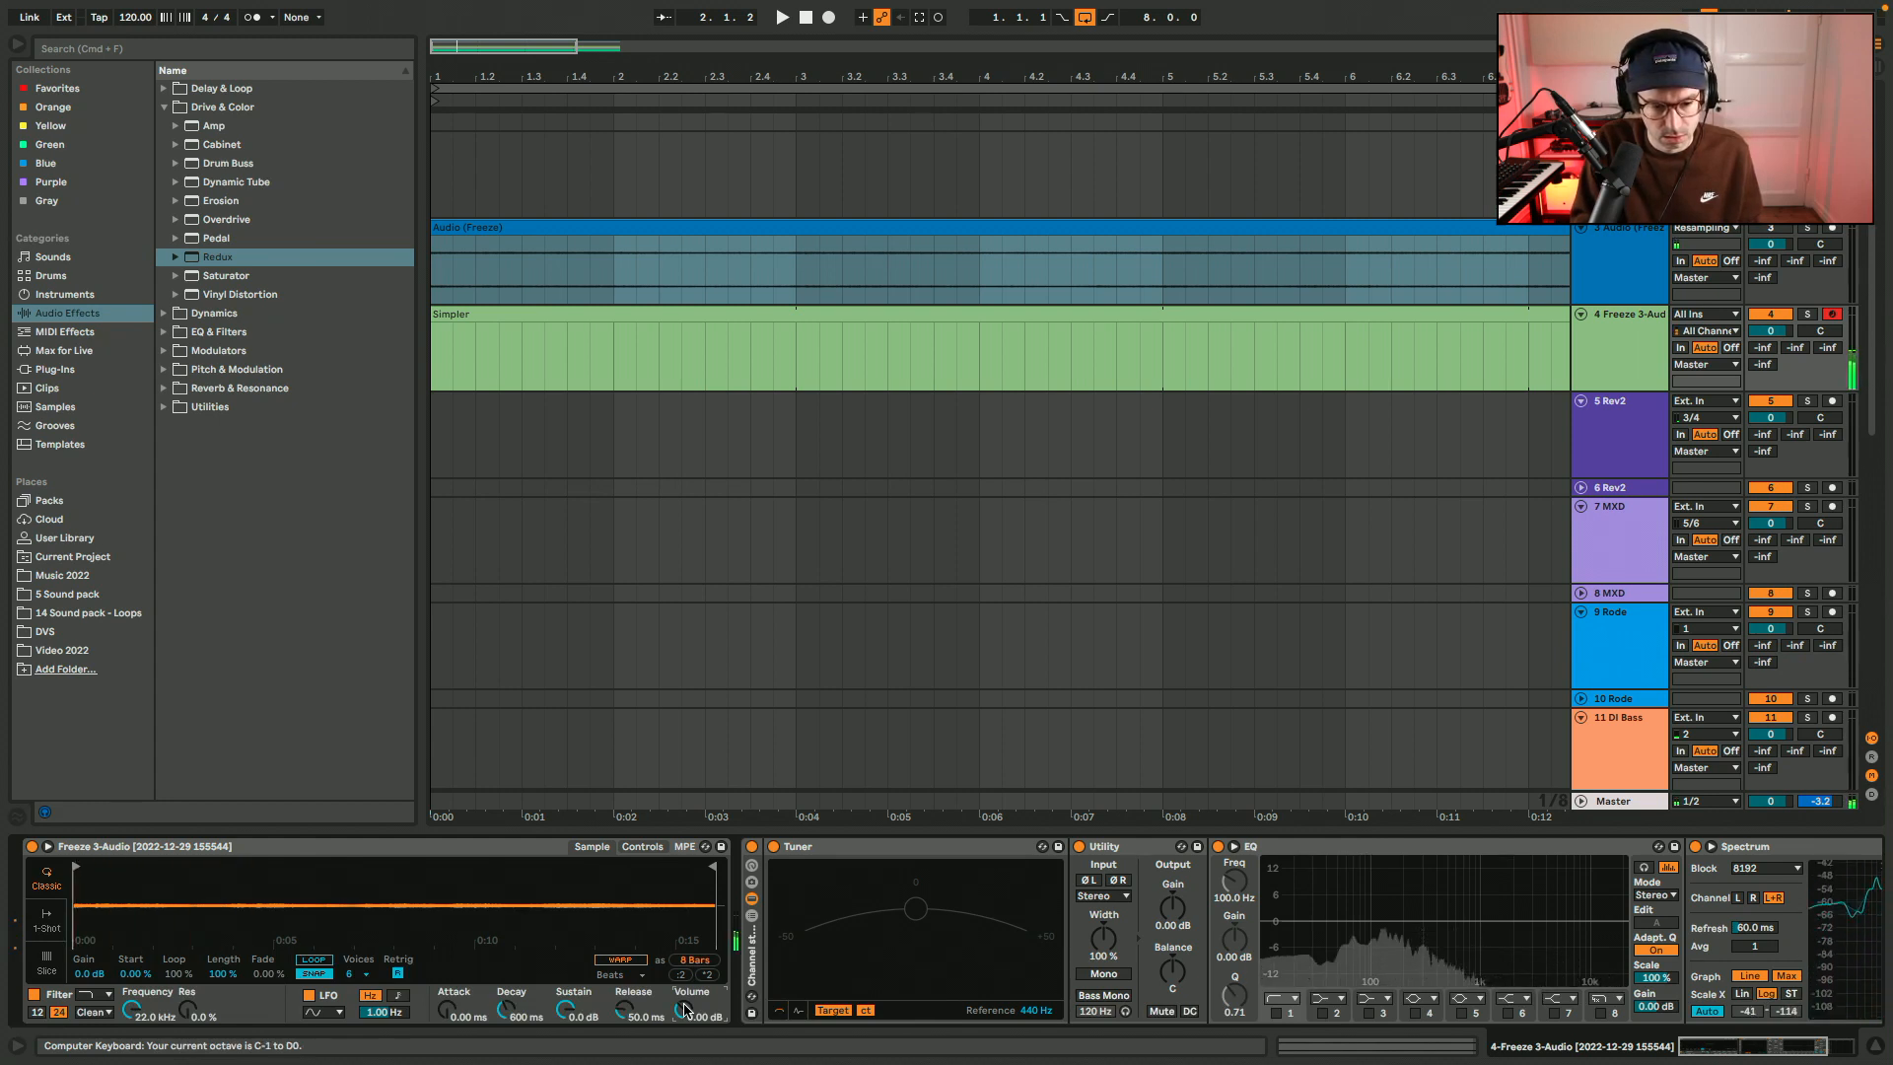
pyautogui.press('x')
pyautogui.press('x')
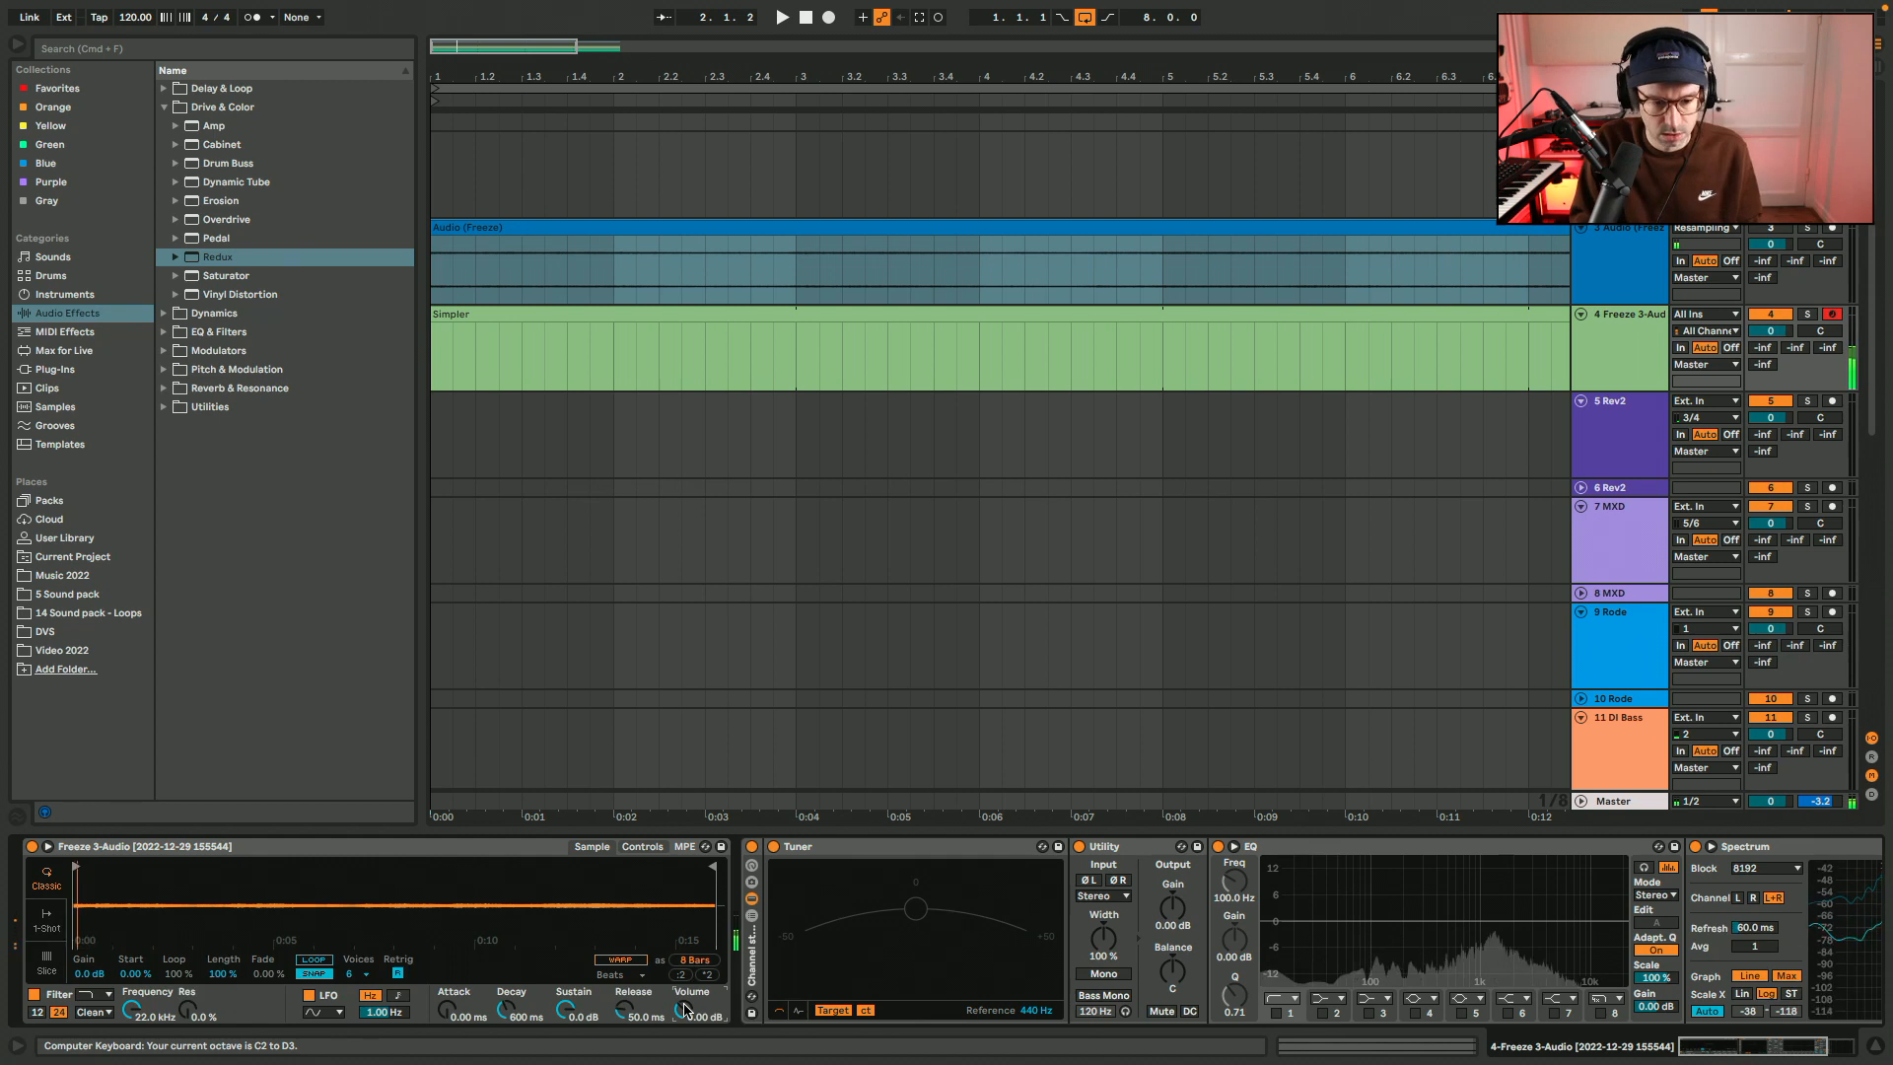
# Ungroup the channel strip rack on the Simpler track and fold the Tuner and Utility devices.
pyautogui.click(751, 982)
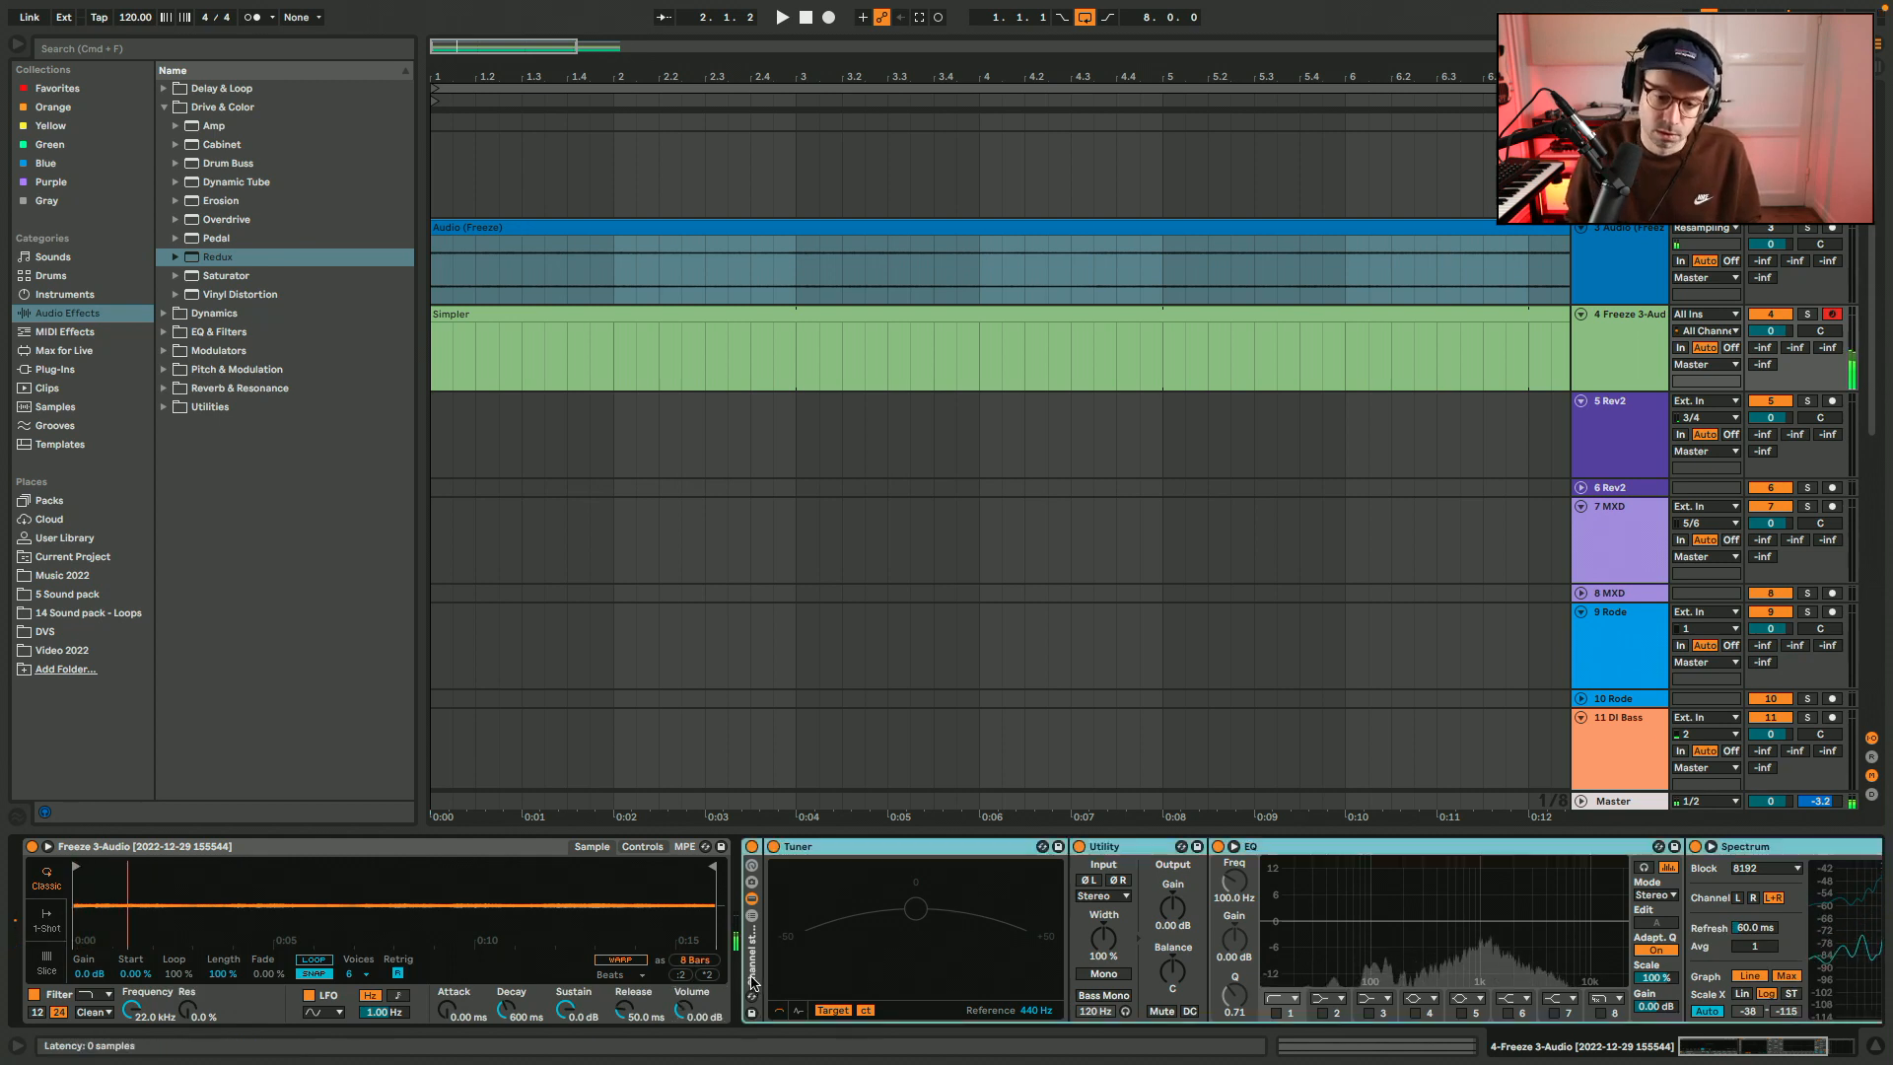
pyautogui.press('shift+super+g')
pyautogui.doubleClick(626, 847)
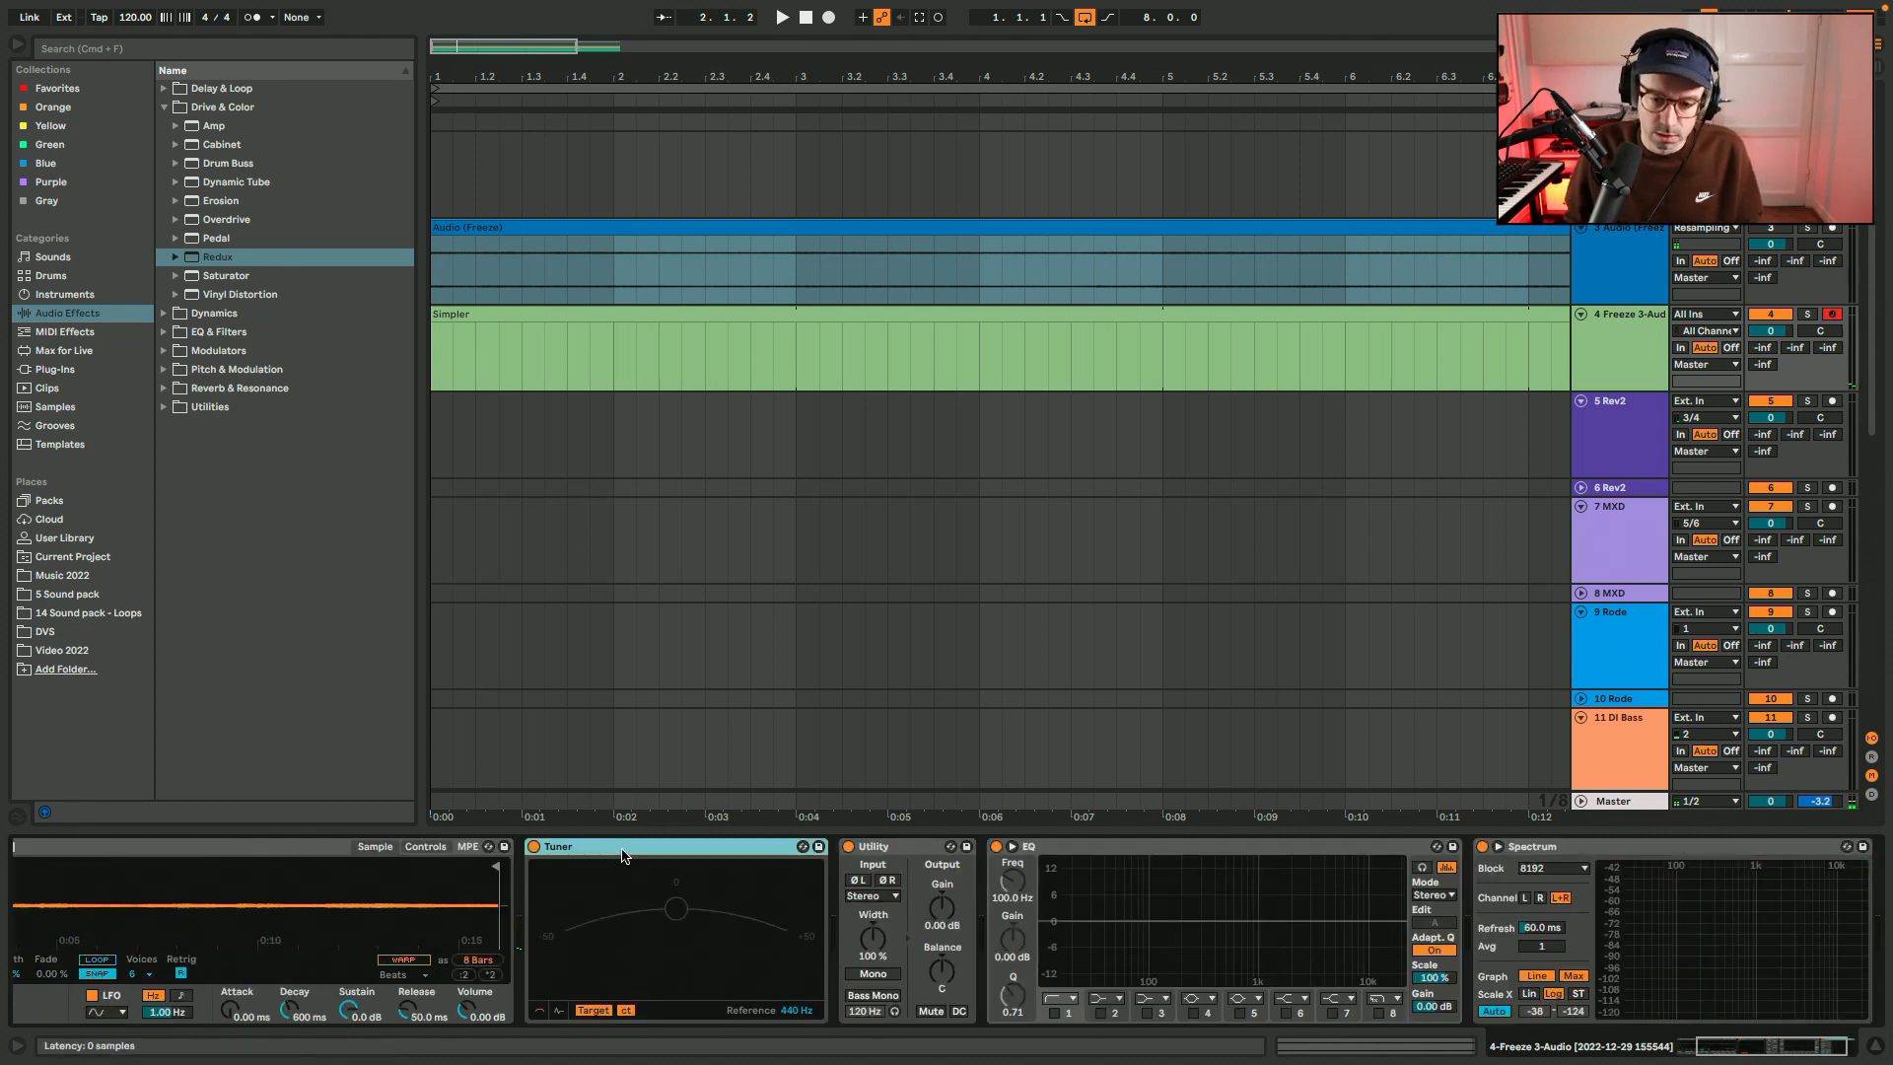
pyautogui.doubleClick(625, 849)
pyautogui.hscroll(-5, 625, 853)
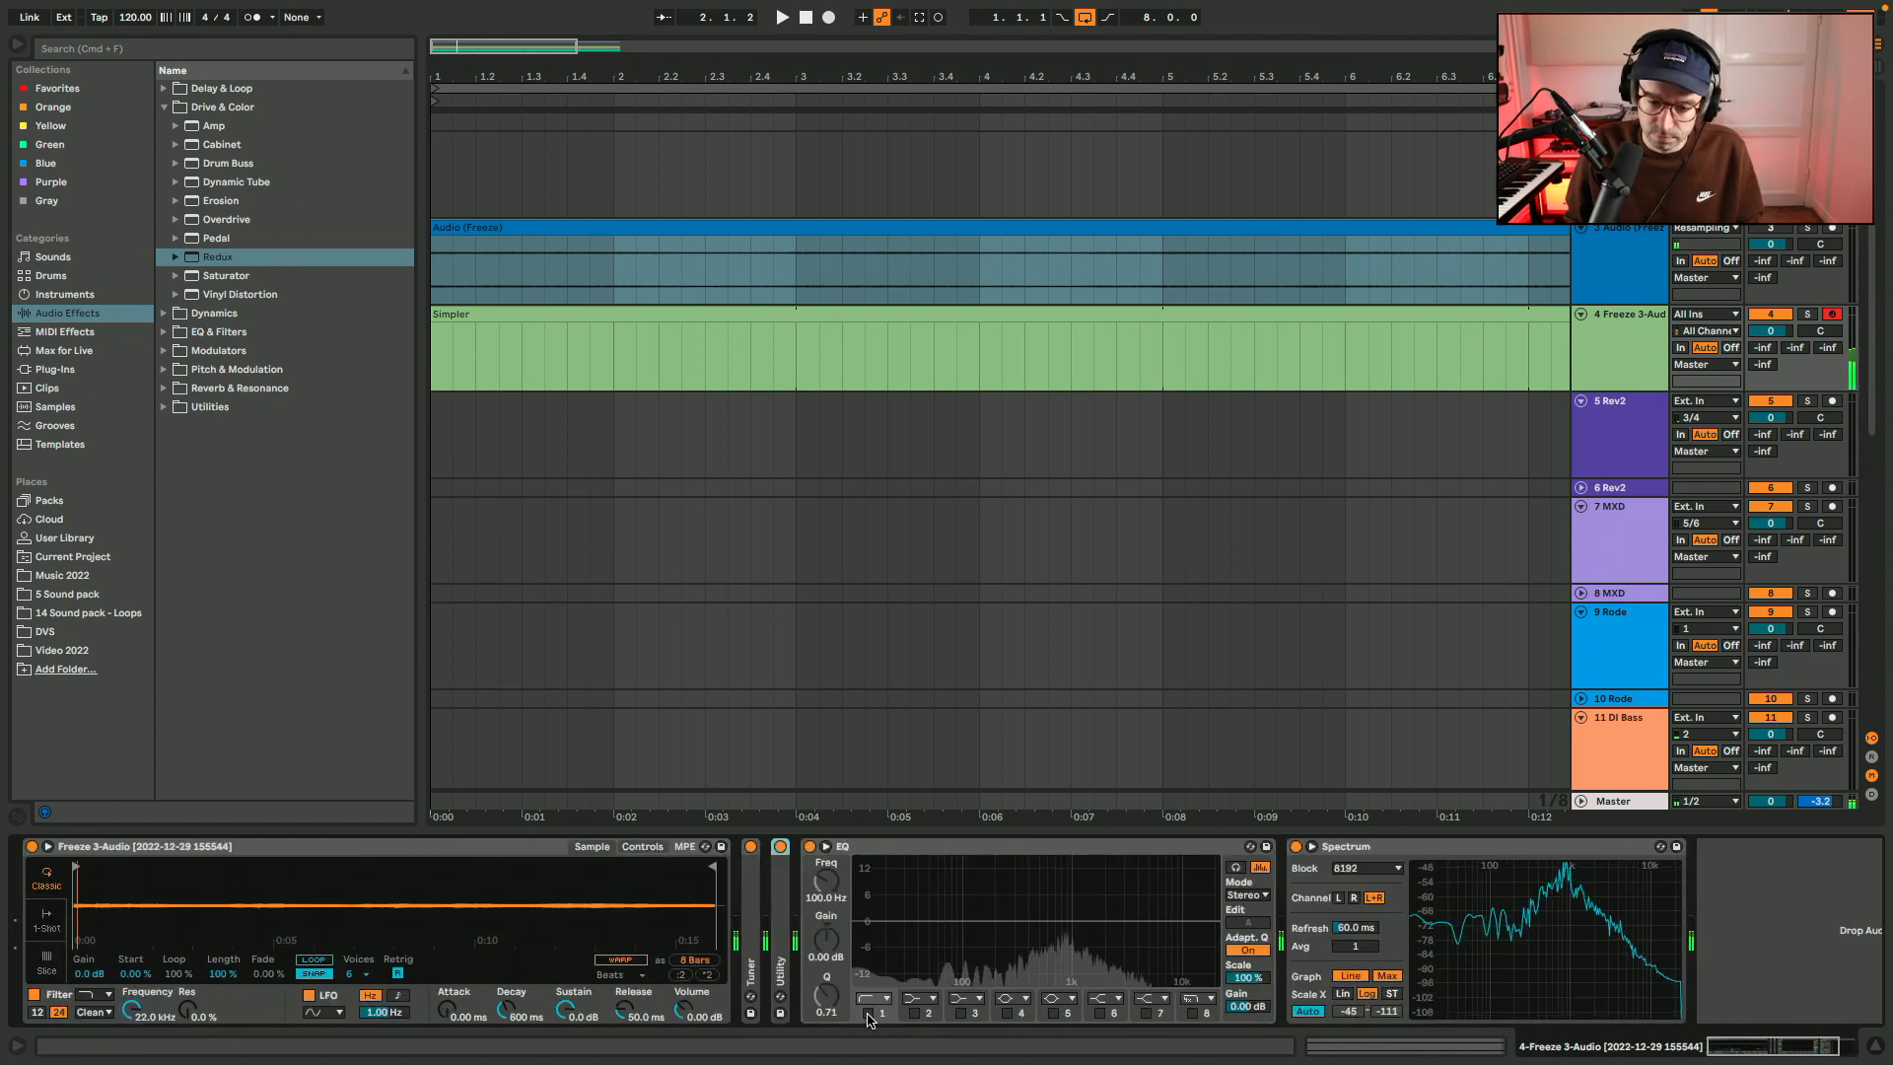
# Open the Simpler MIDI clip and draw a one-beat B2 note at its start.
pyautogui.doubleClick(509, 317)
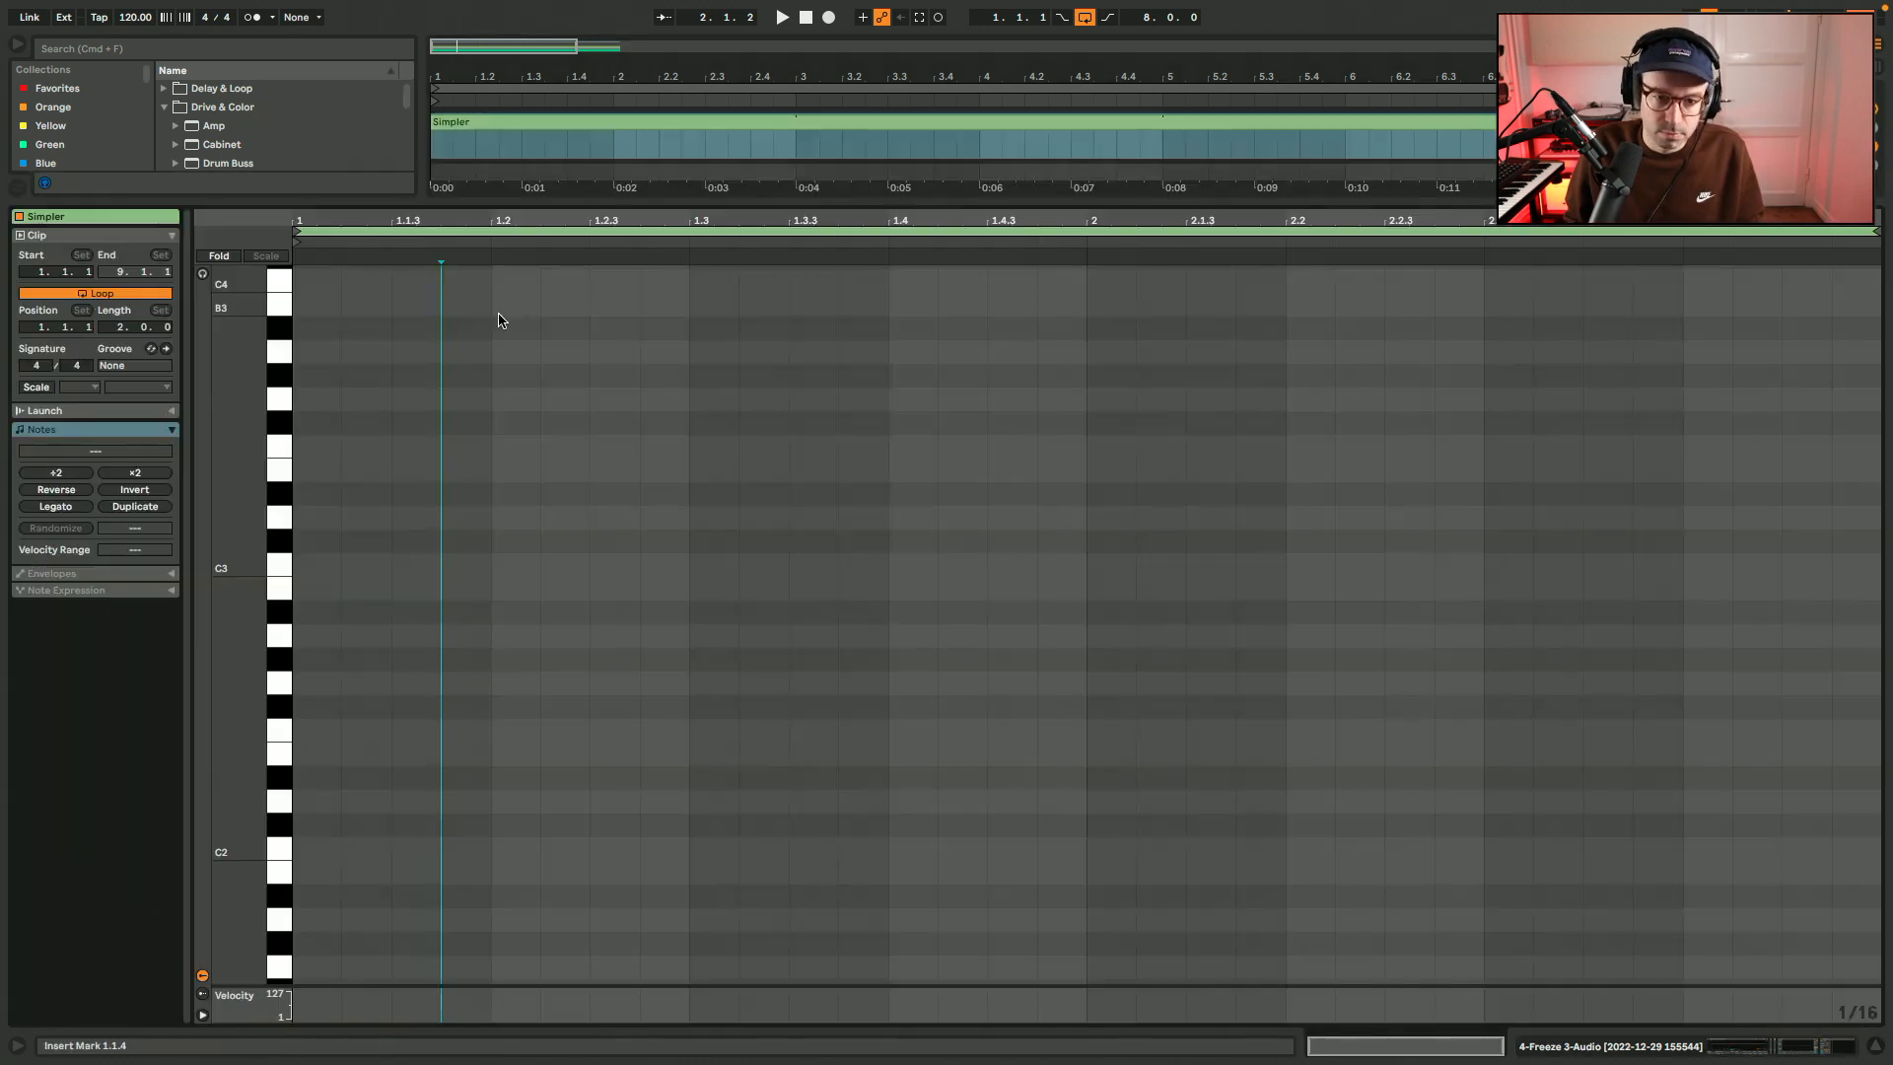
pyautogui.press('space')
pyautogui.doubleClick(338, 589)
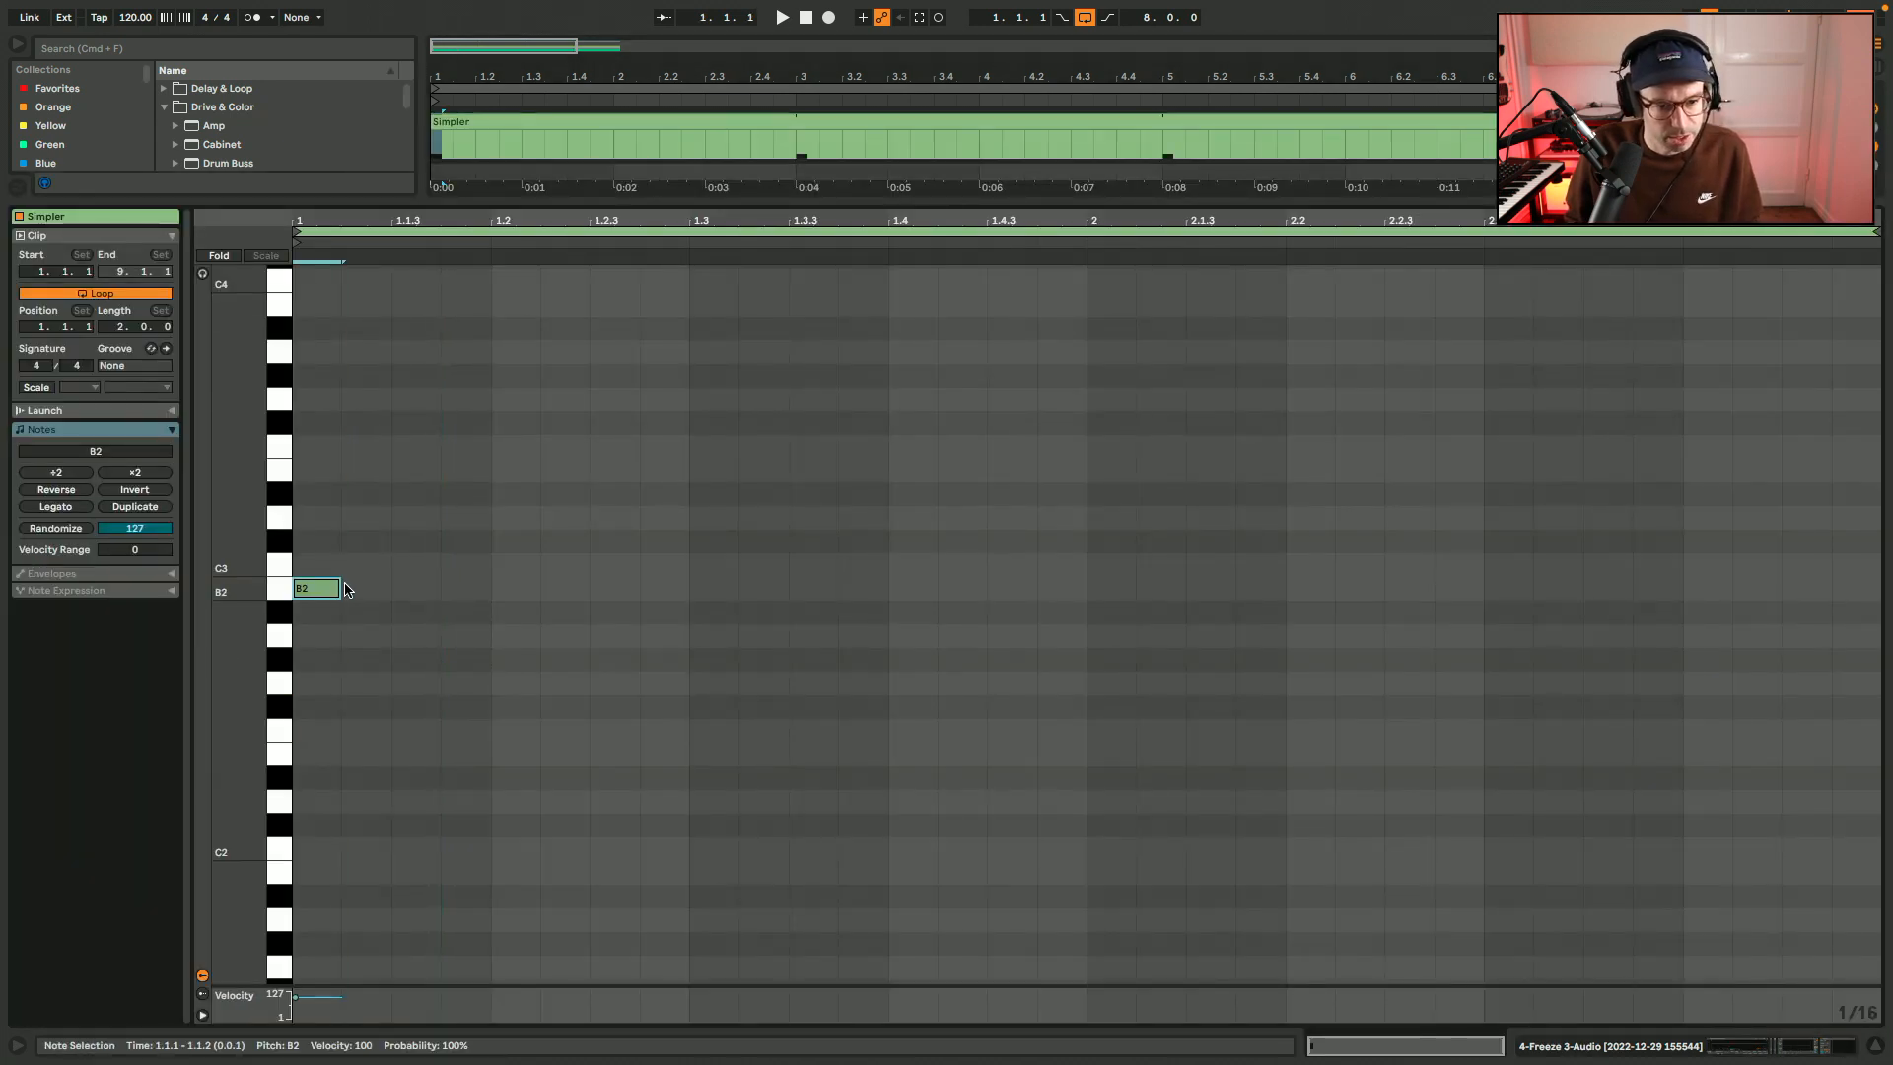
pyautogui.moveTo(338, 588); pyautogui.dragTo(493, 589)
# Add a sixteenth-length B2 note at 1.2.3 with velocity 70 and an eighth-length B2 note at 1.3.
pyautogui.doubleClick(527, 590)
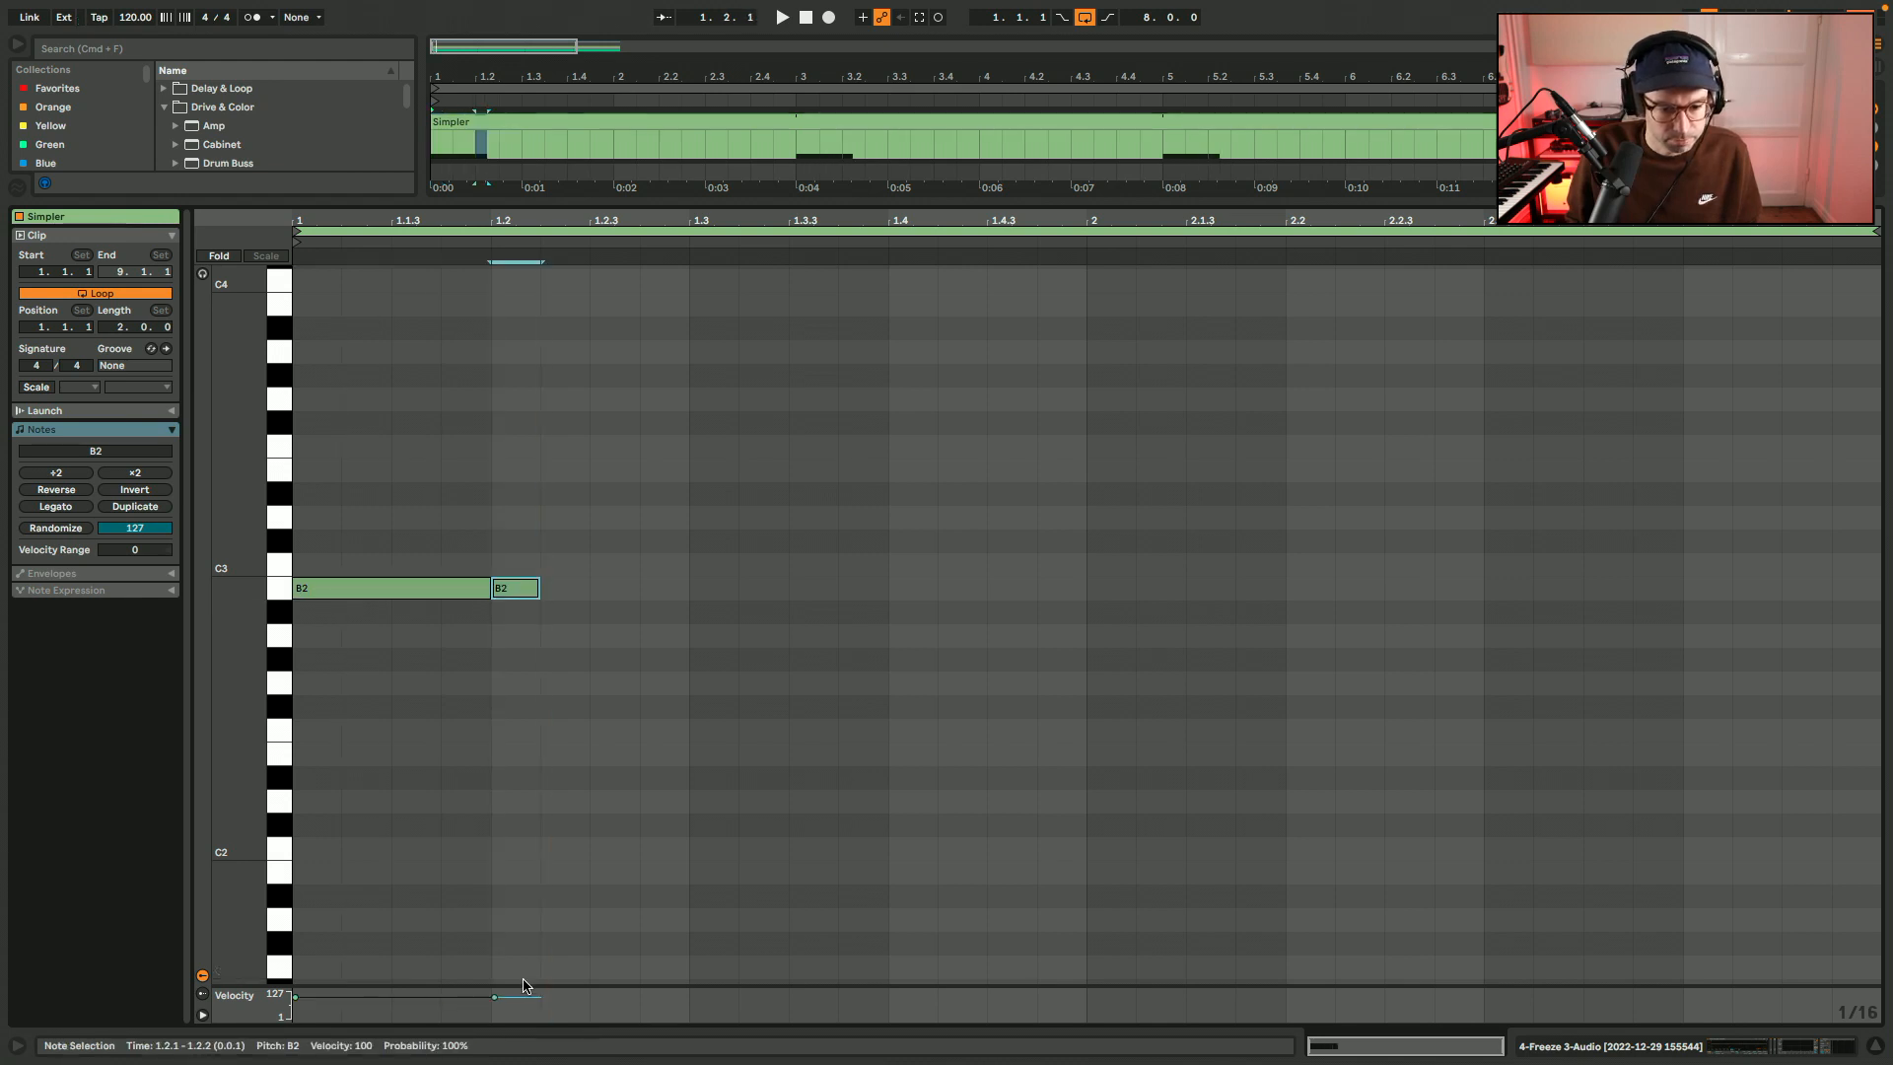
pyautogui.moveTo(523, 984); pyautogui.dragTo(521, 968)
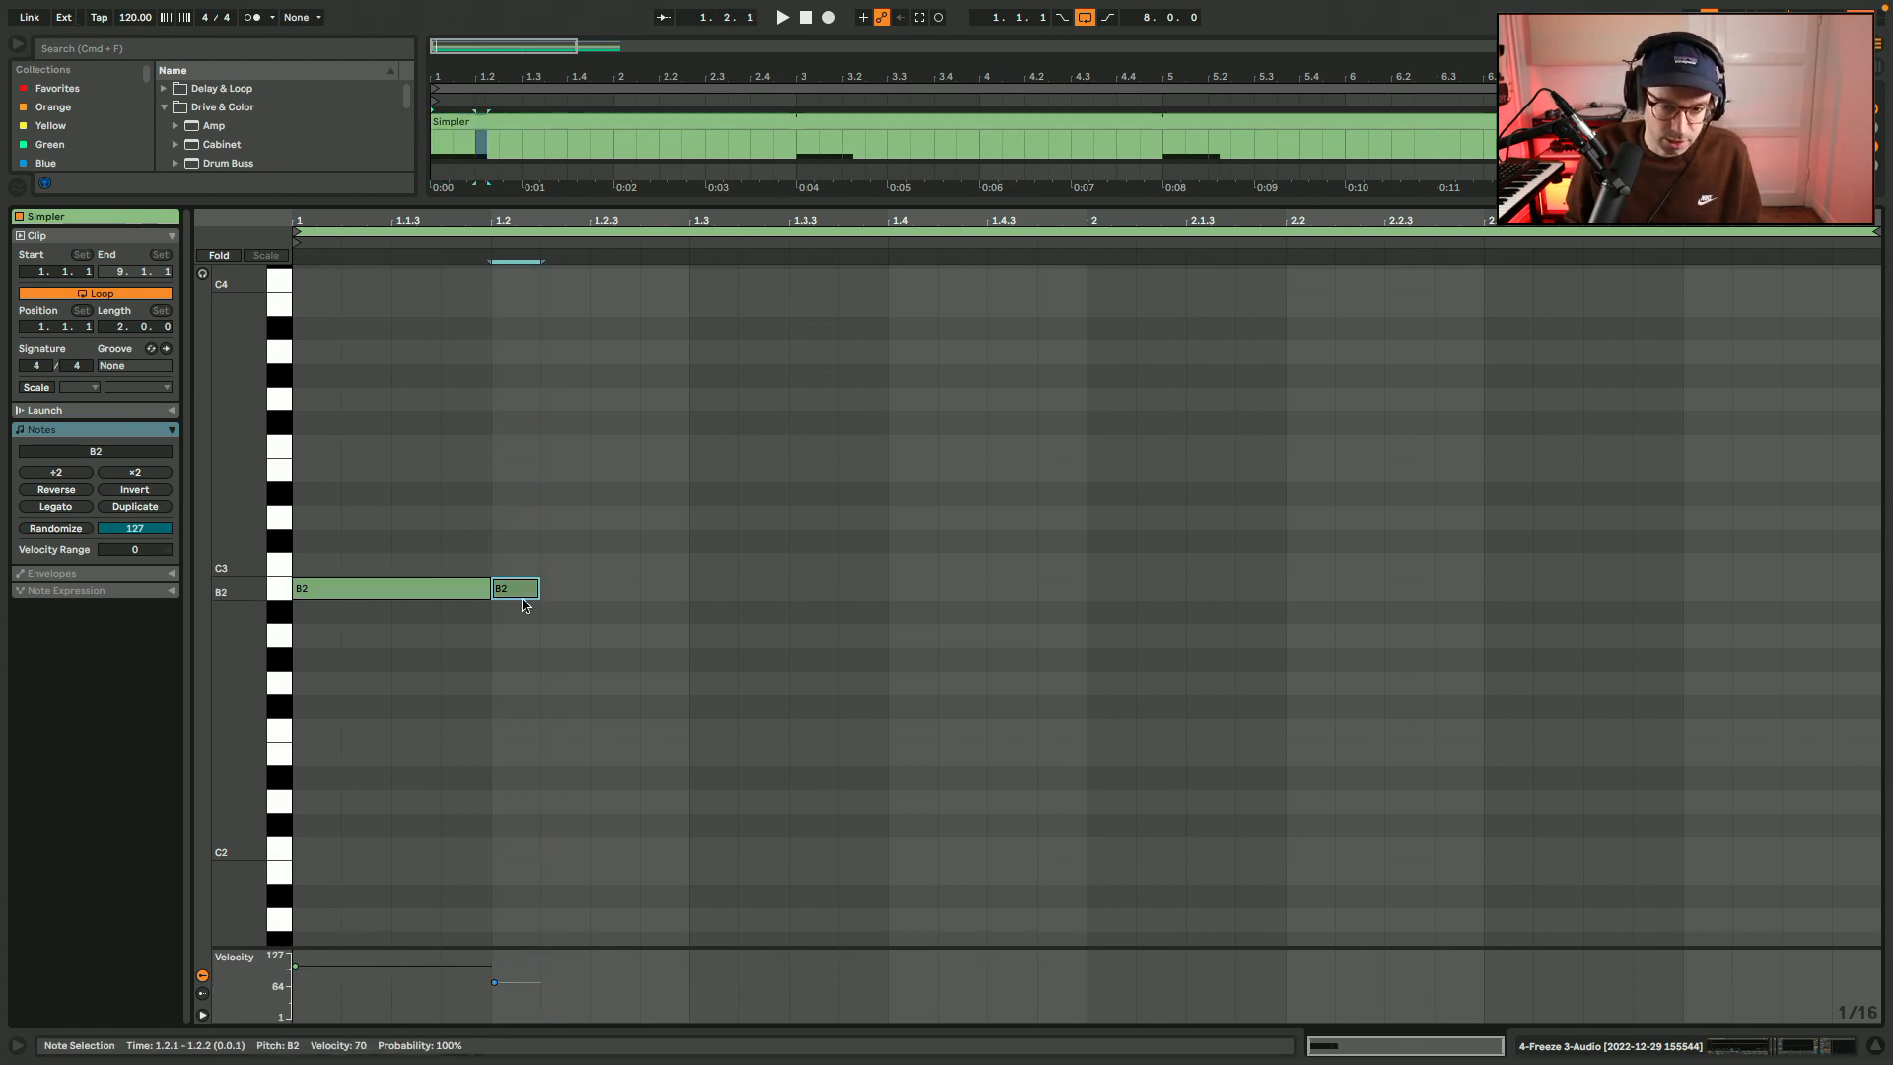
pyautogui.moveTo(516, 593); pyautogui.dragTo(612, 598)
# Duplicate the three-note B2 pattern, place the copy at the start of bar 2, and play the clip.
pyautogui.moveTo(611, 597); pyautogui.dragTo(296, 606)
pyautogui.press('super+d')
pyautogui.moveTo(979, 582); pyautogui.dragTo(1251, 604)
pyautogui.press('space')
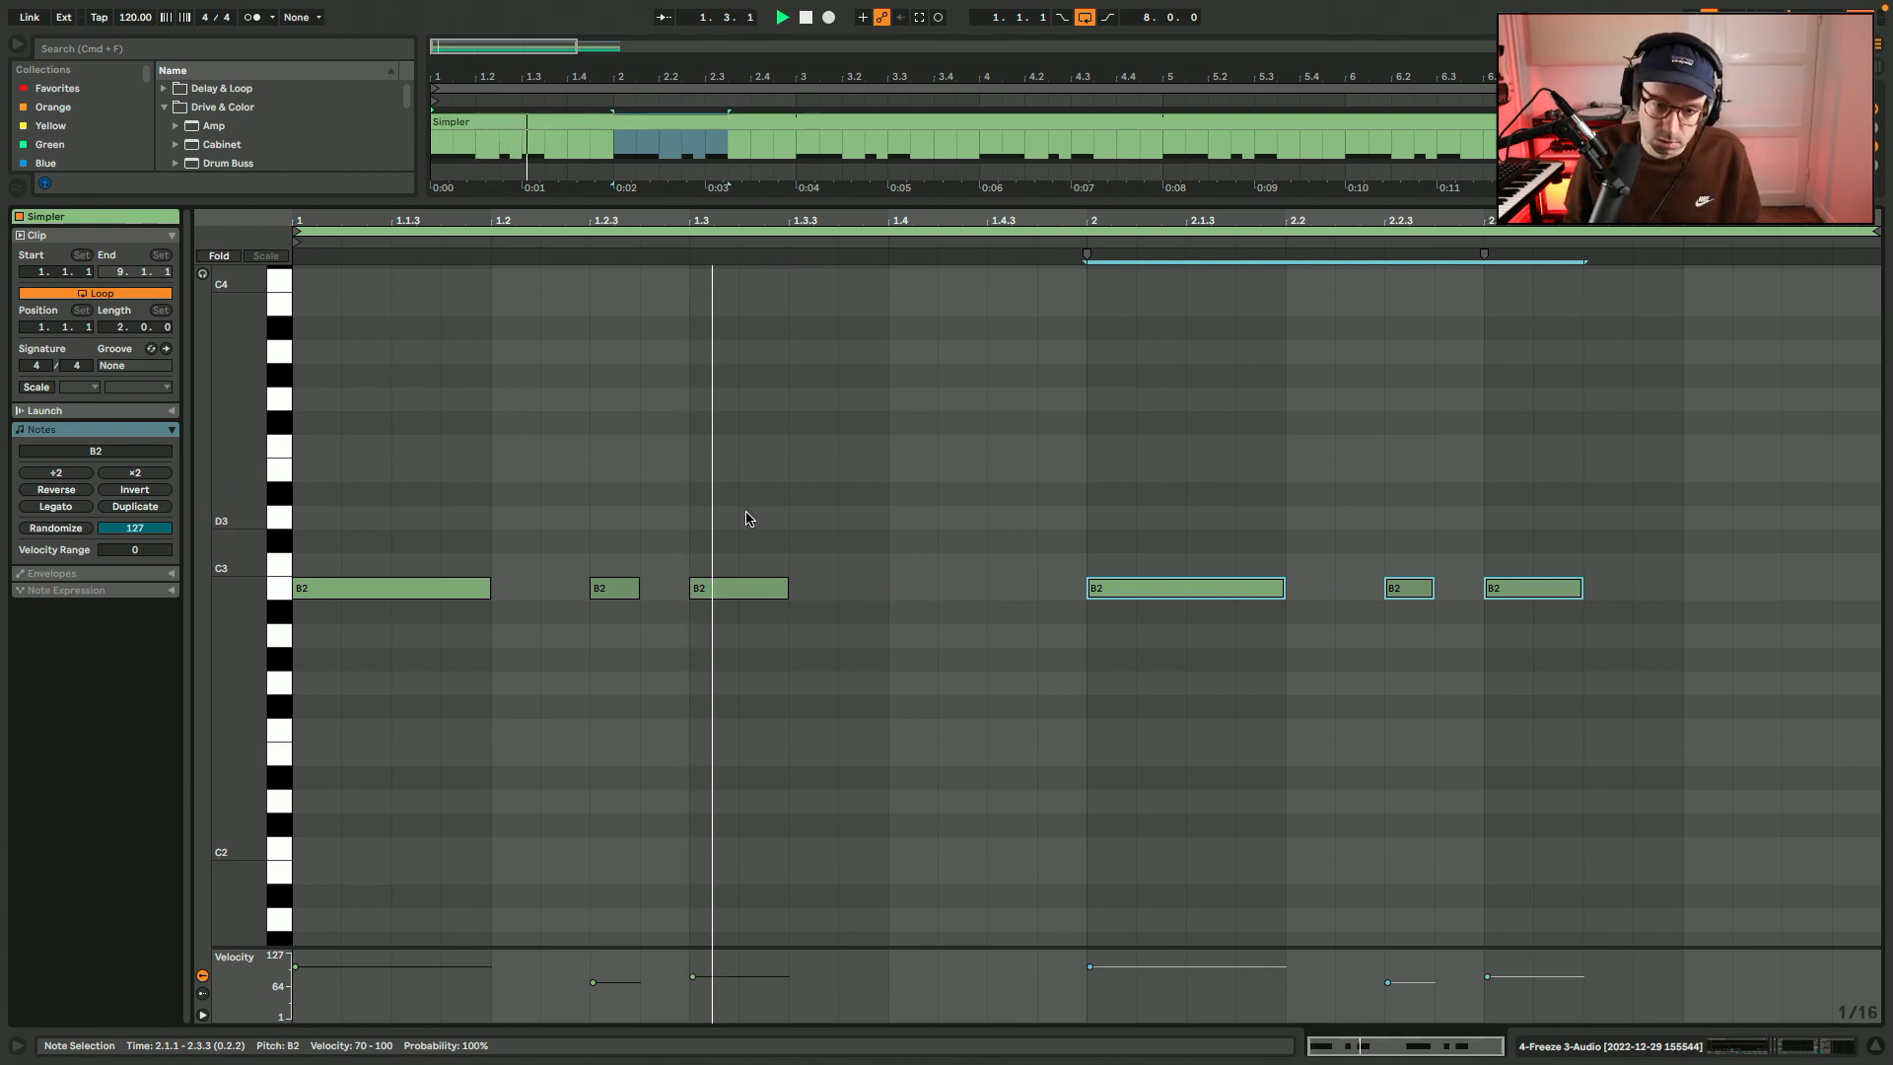
# Insert a Delay between the EQ and Spectrum with a 2-sixteenth time and its filter at 1.98 kHz, width 2.23, and play it.
pyautogui.hotkey('shift', 'Tab')
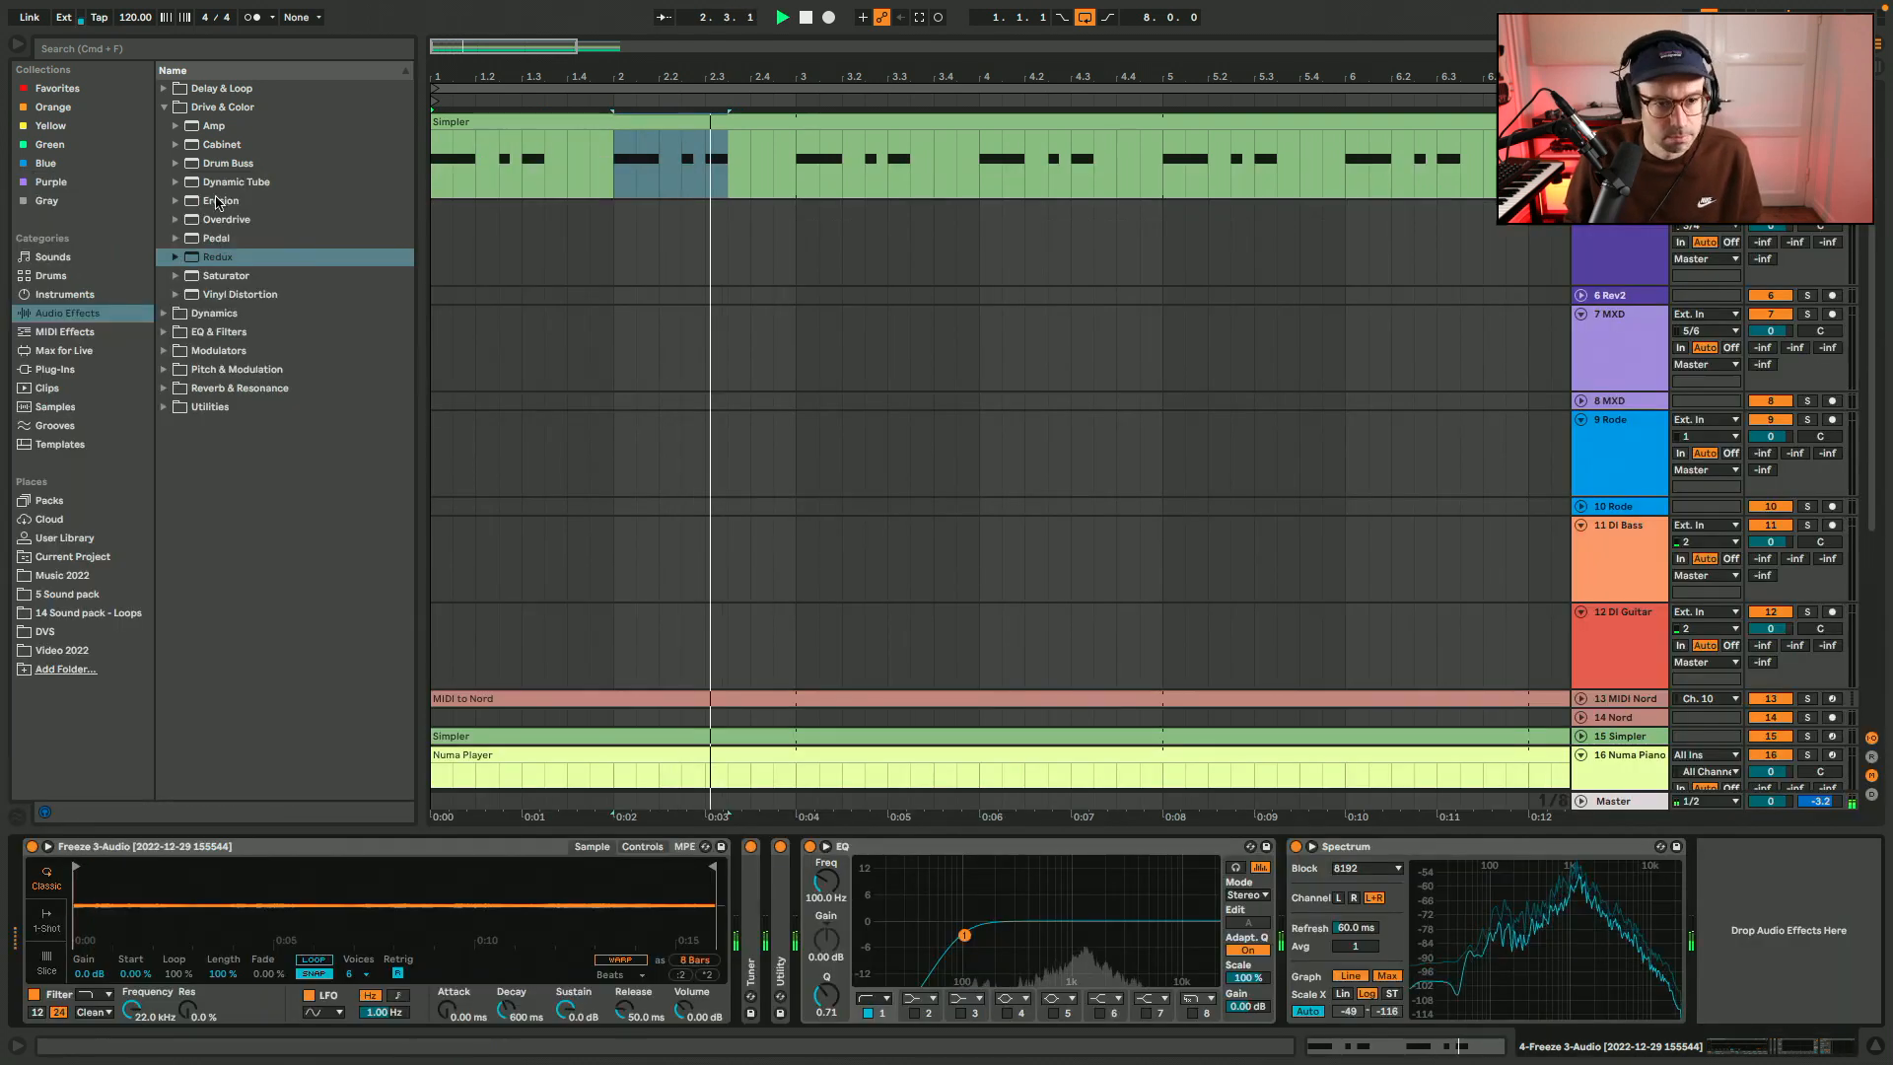
pyautogui.click(212, 88)
pyautogui.moveTo(210, 126); pyautogui.dragTo(1287, 922)
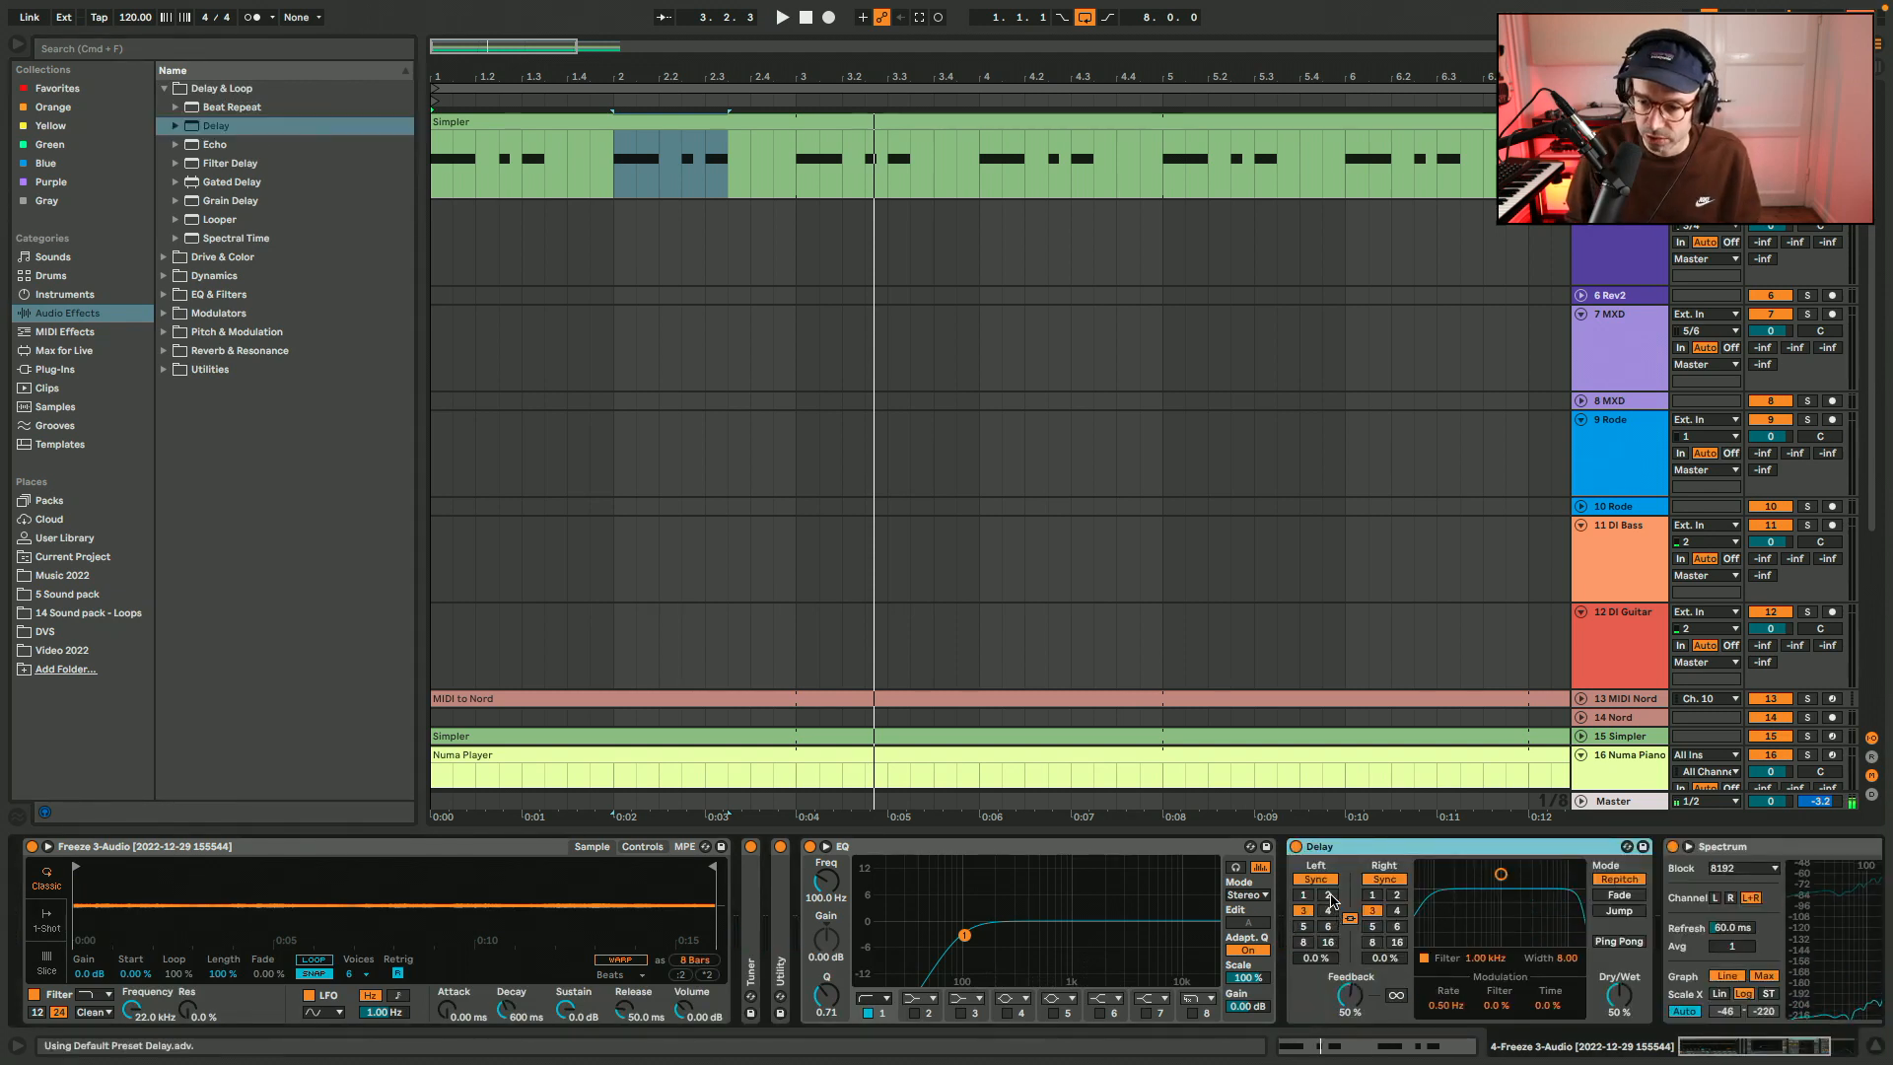
pyautogui.click(1329, 895)
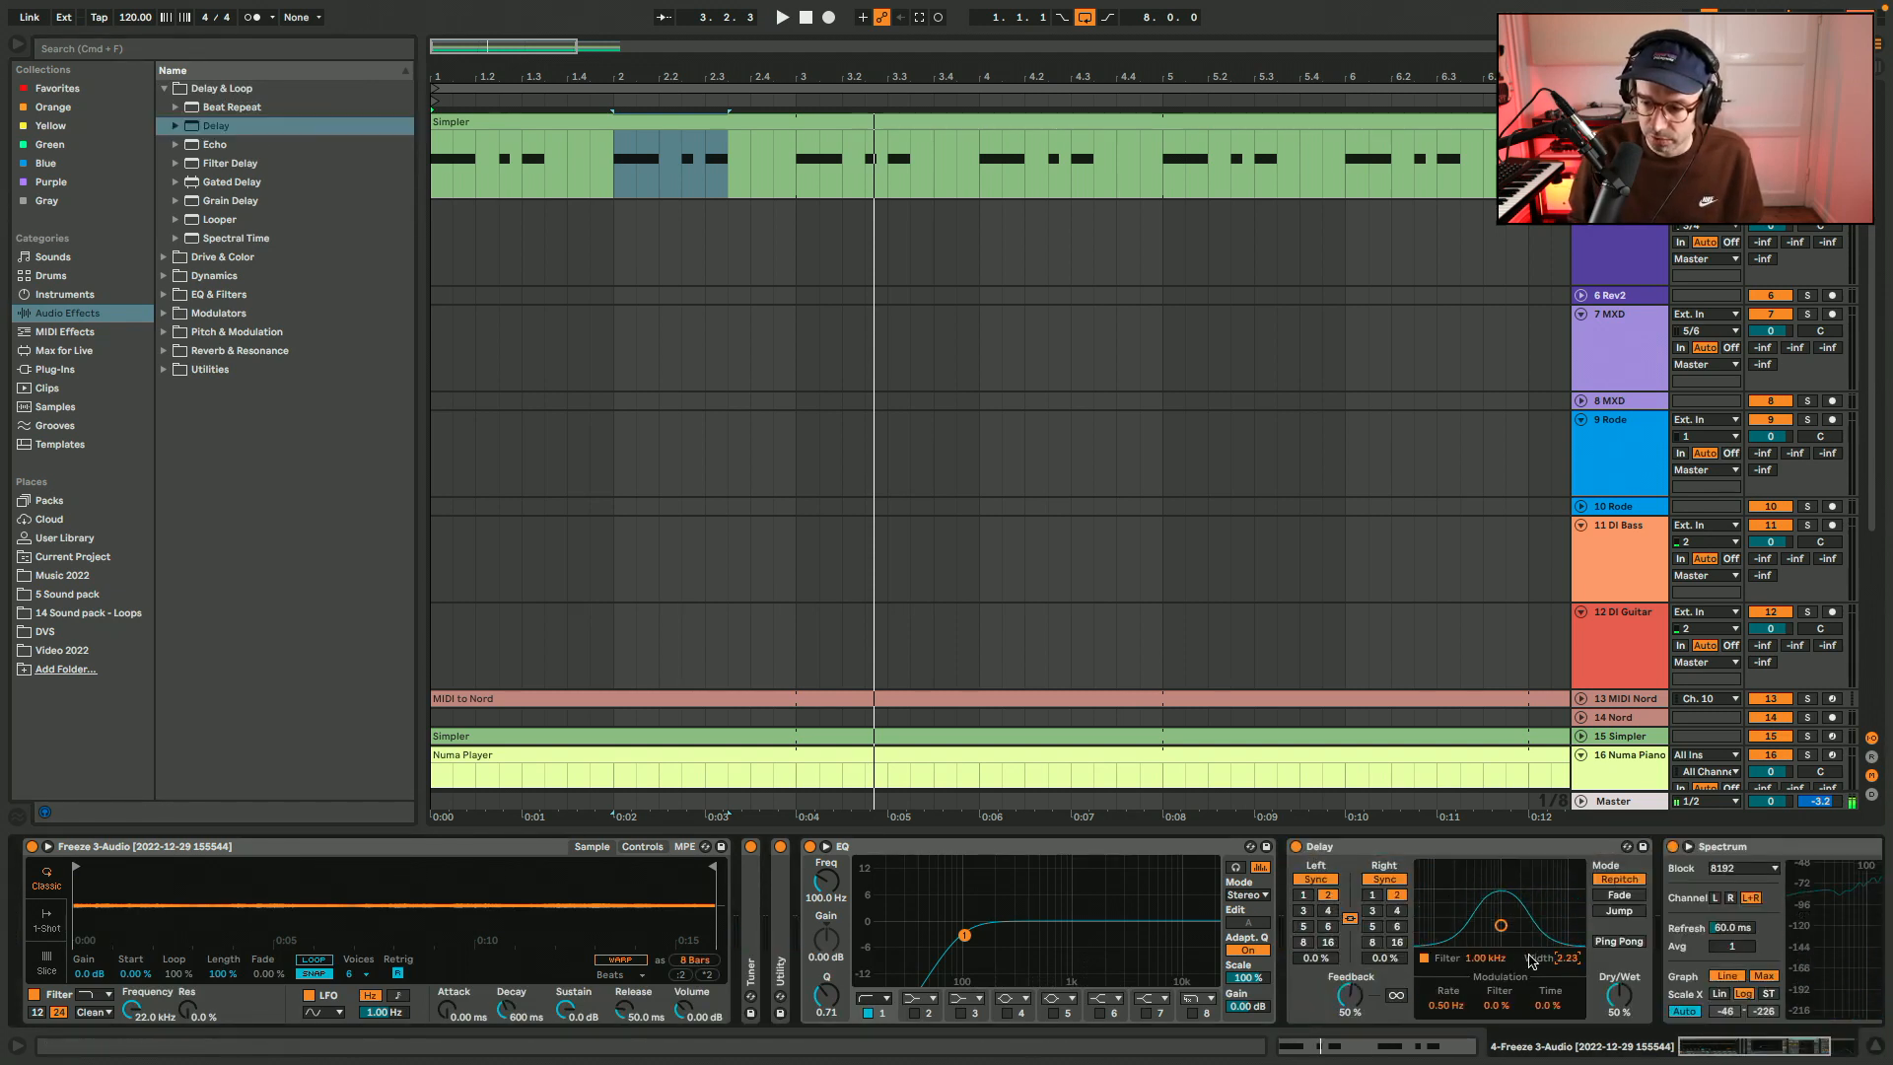
pyautogui.moveTo(1506, 925); pyautogui.dragTo(1519, 924)
pyautogui.press('space')
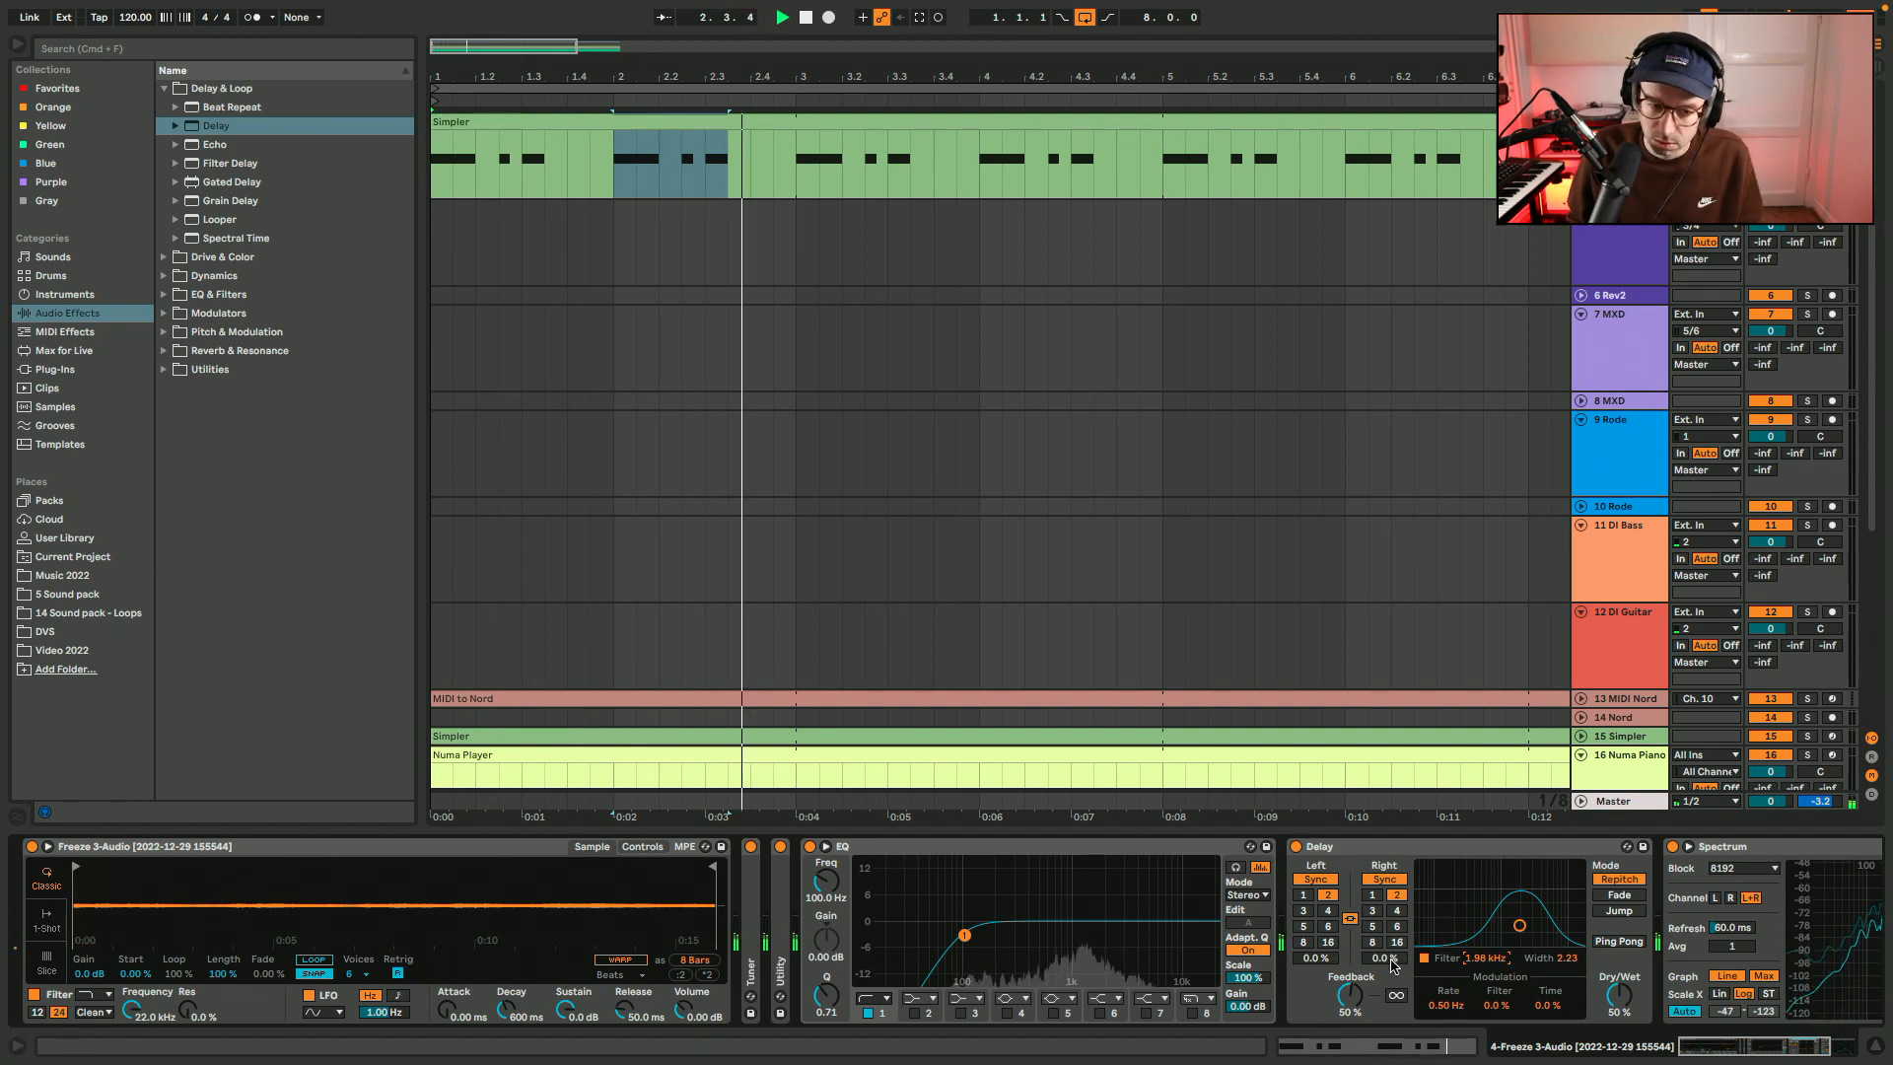
# Copy the sixteenth-length B2 note at 1.2.3 to 1.4 and 2.4 in the Simpler clip, then return to the device chain.
pyautogui.doubleClick(897, 121)
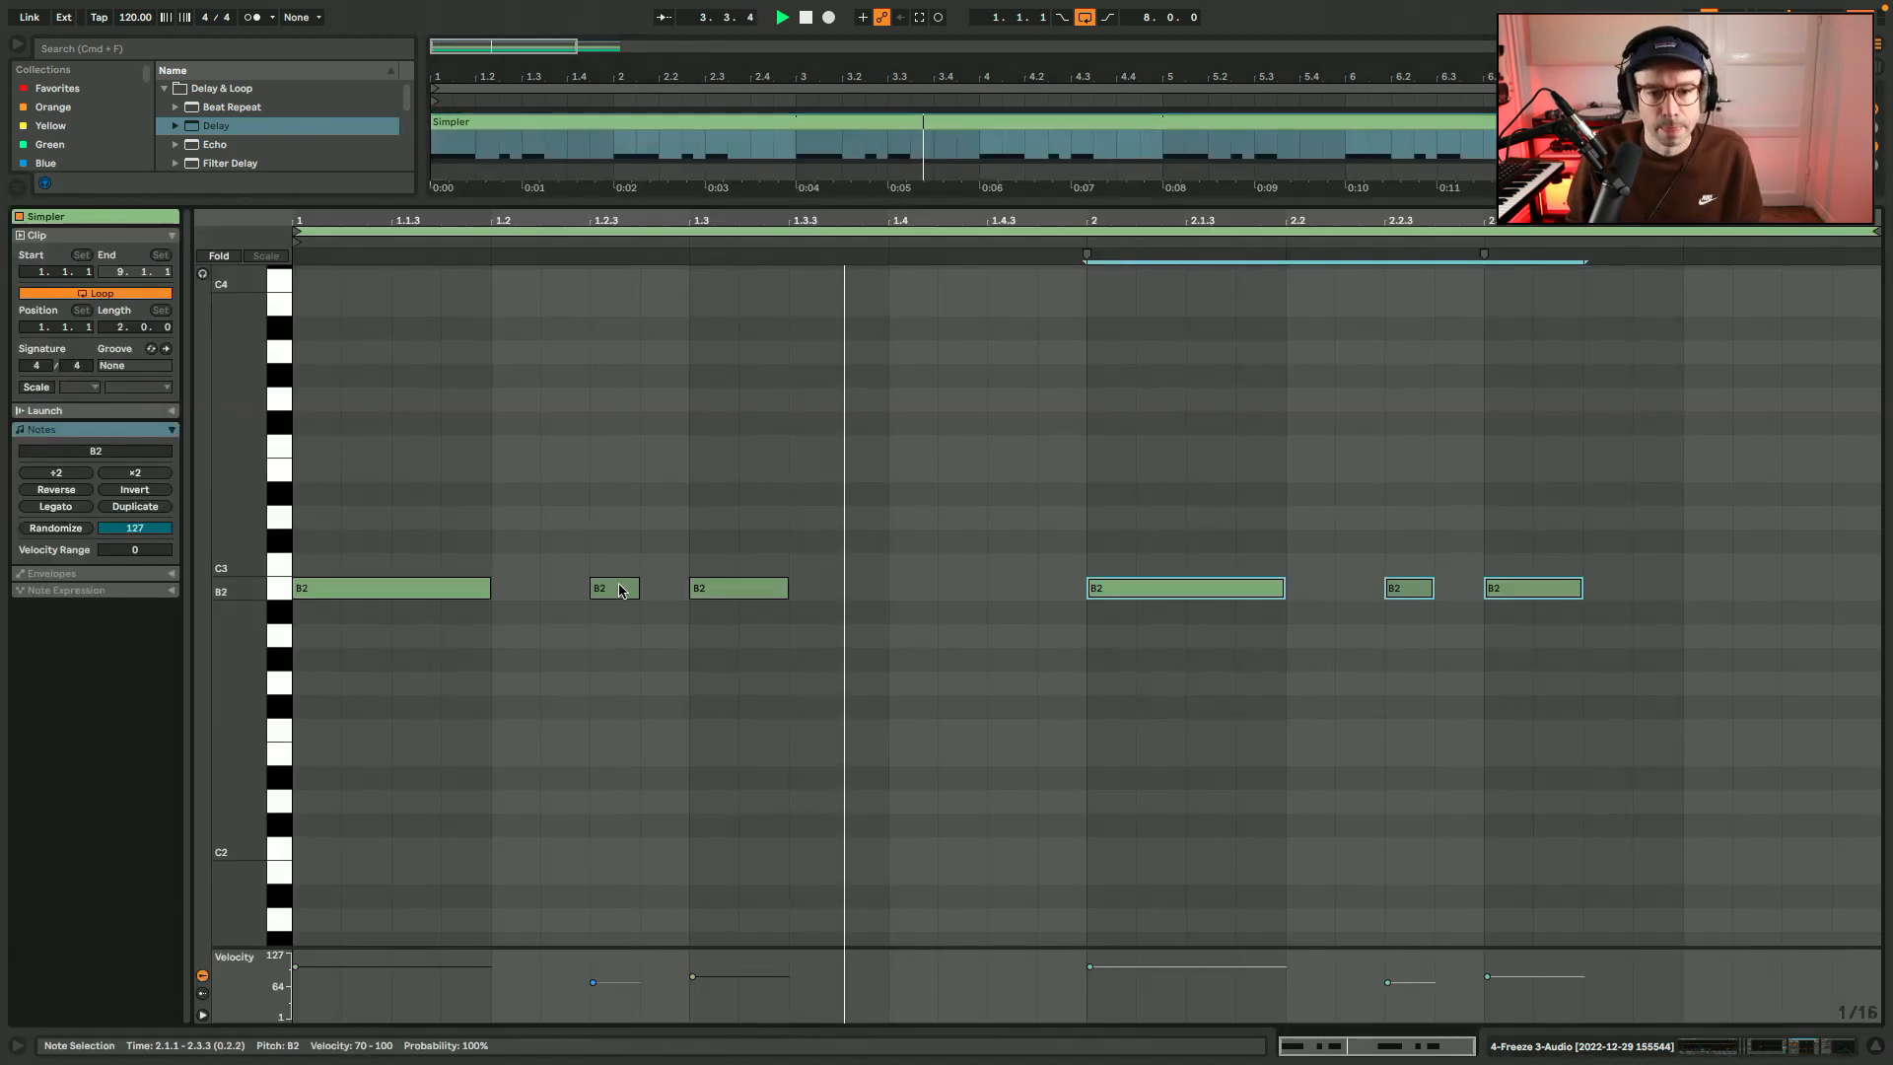
pyautogui.moveTo(620, 589); pyautogui.dragTo(1713, 603)
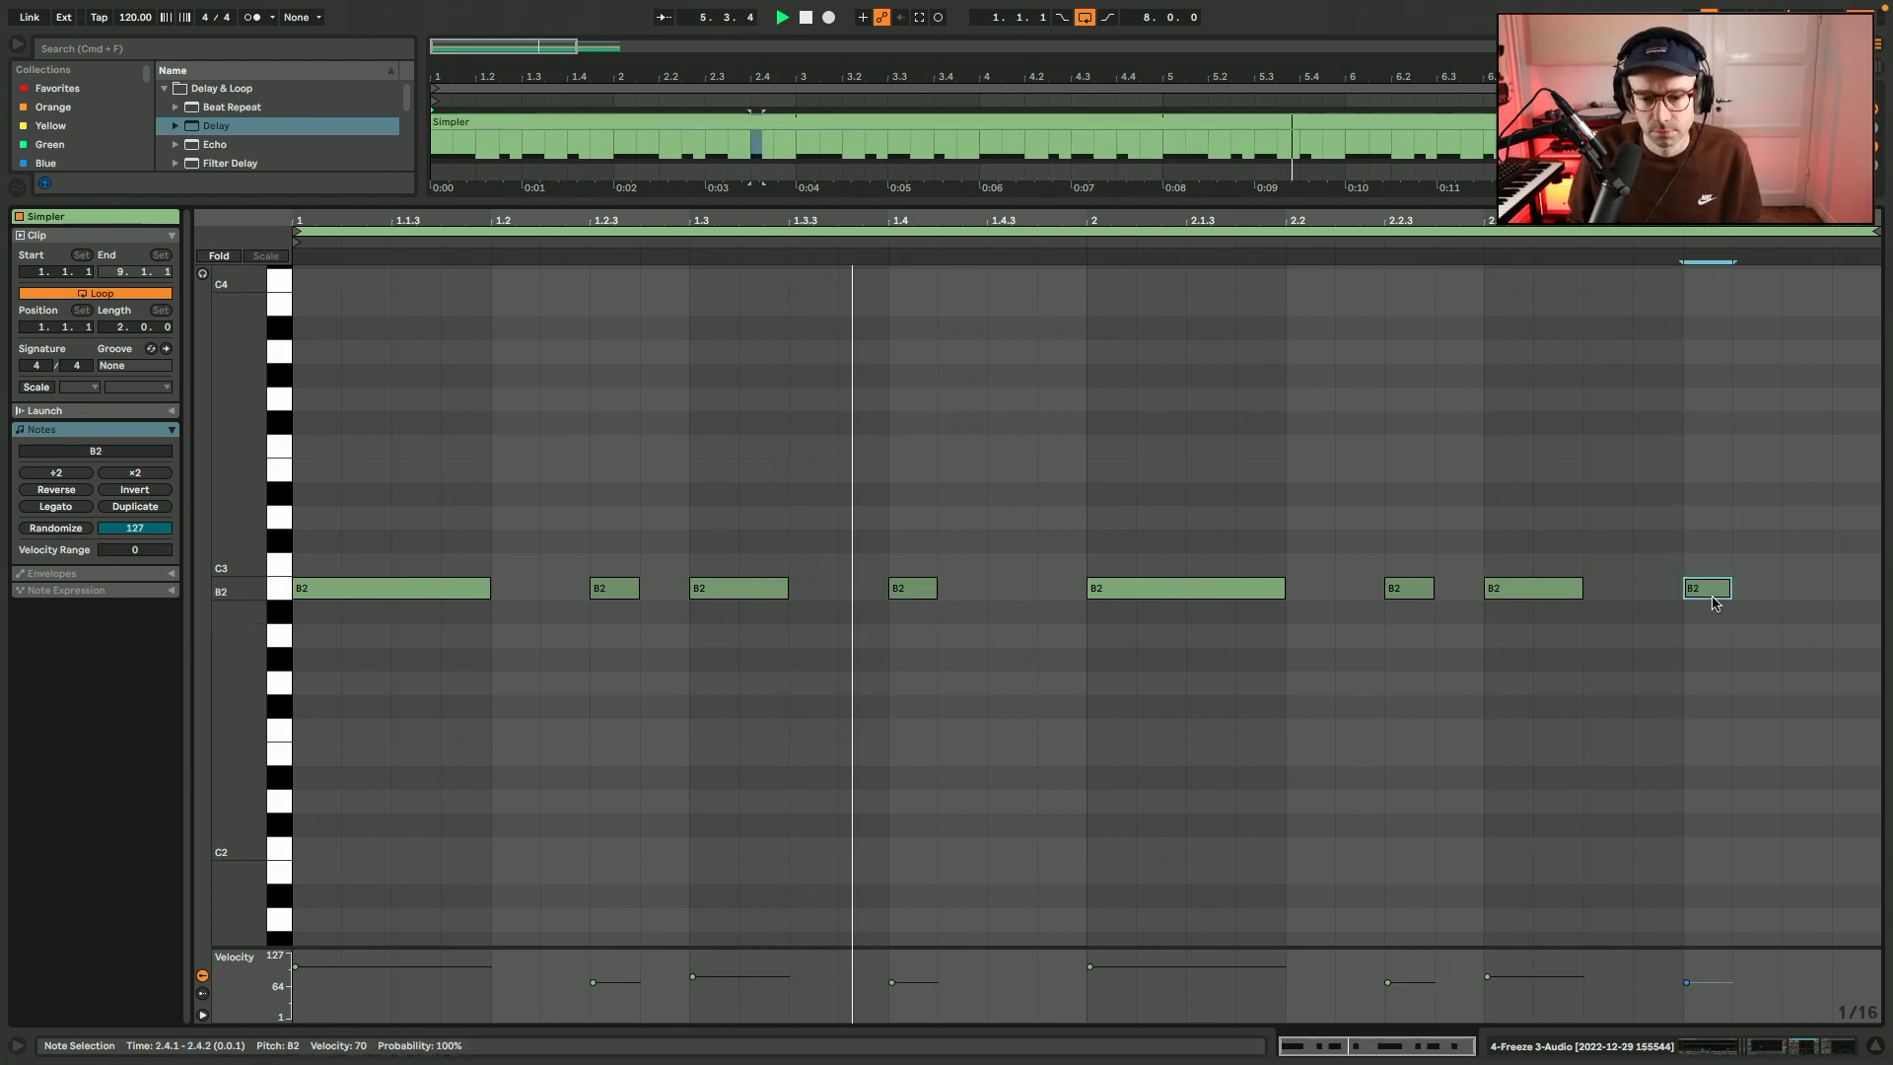
pyautogui.keyDown('shift'); pyautogui.click(907, 589); pyautogui.keyUp('shift')
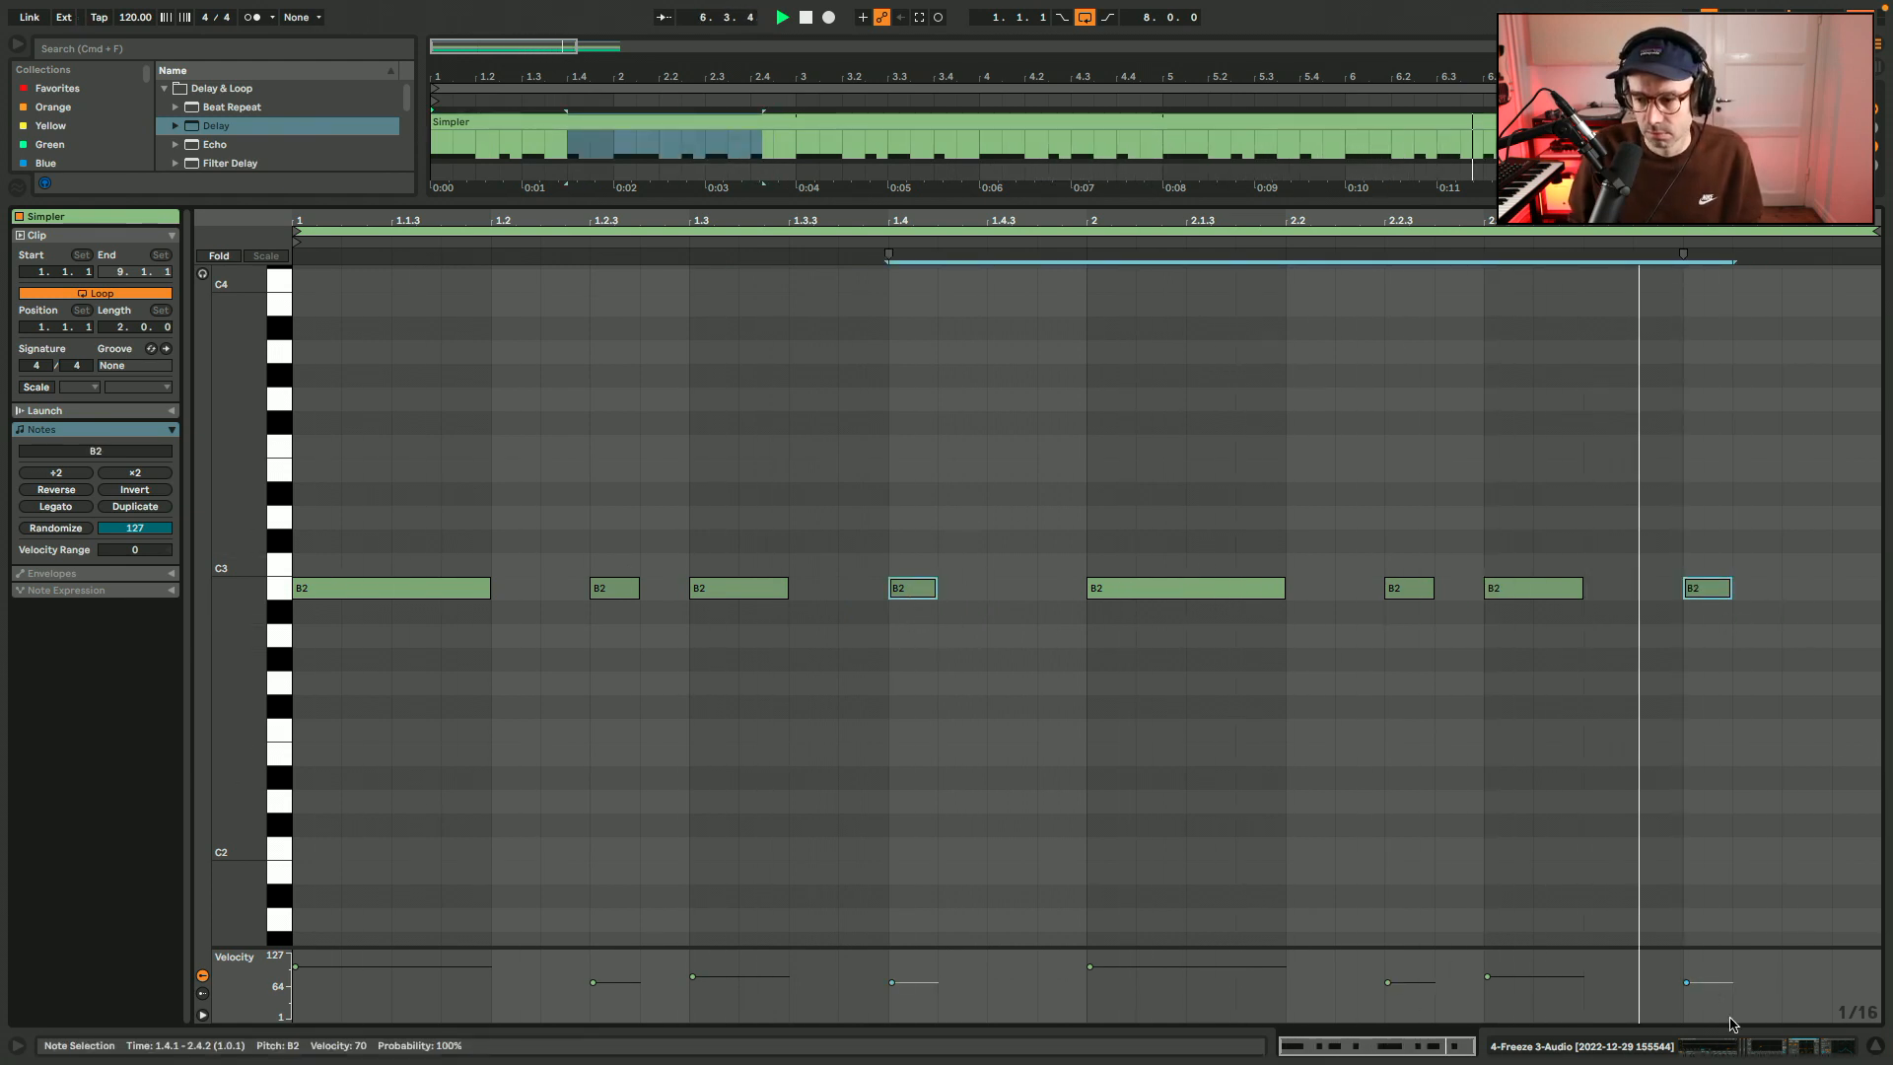
pyautogui.hotkey('shift', 'Tab')
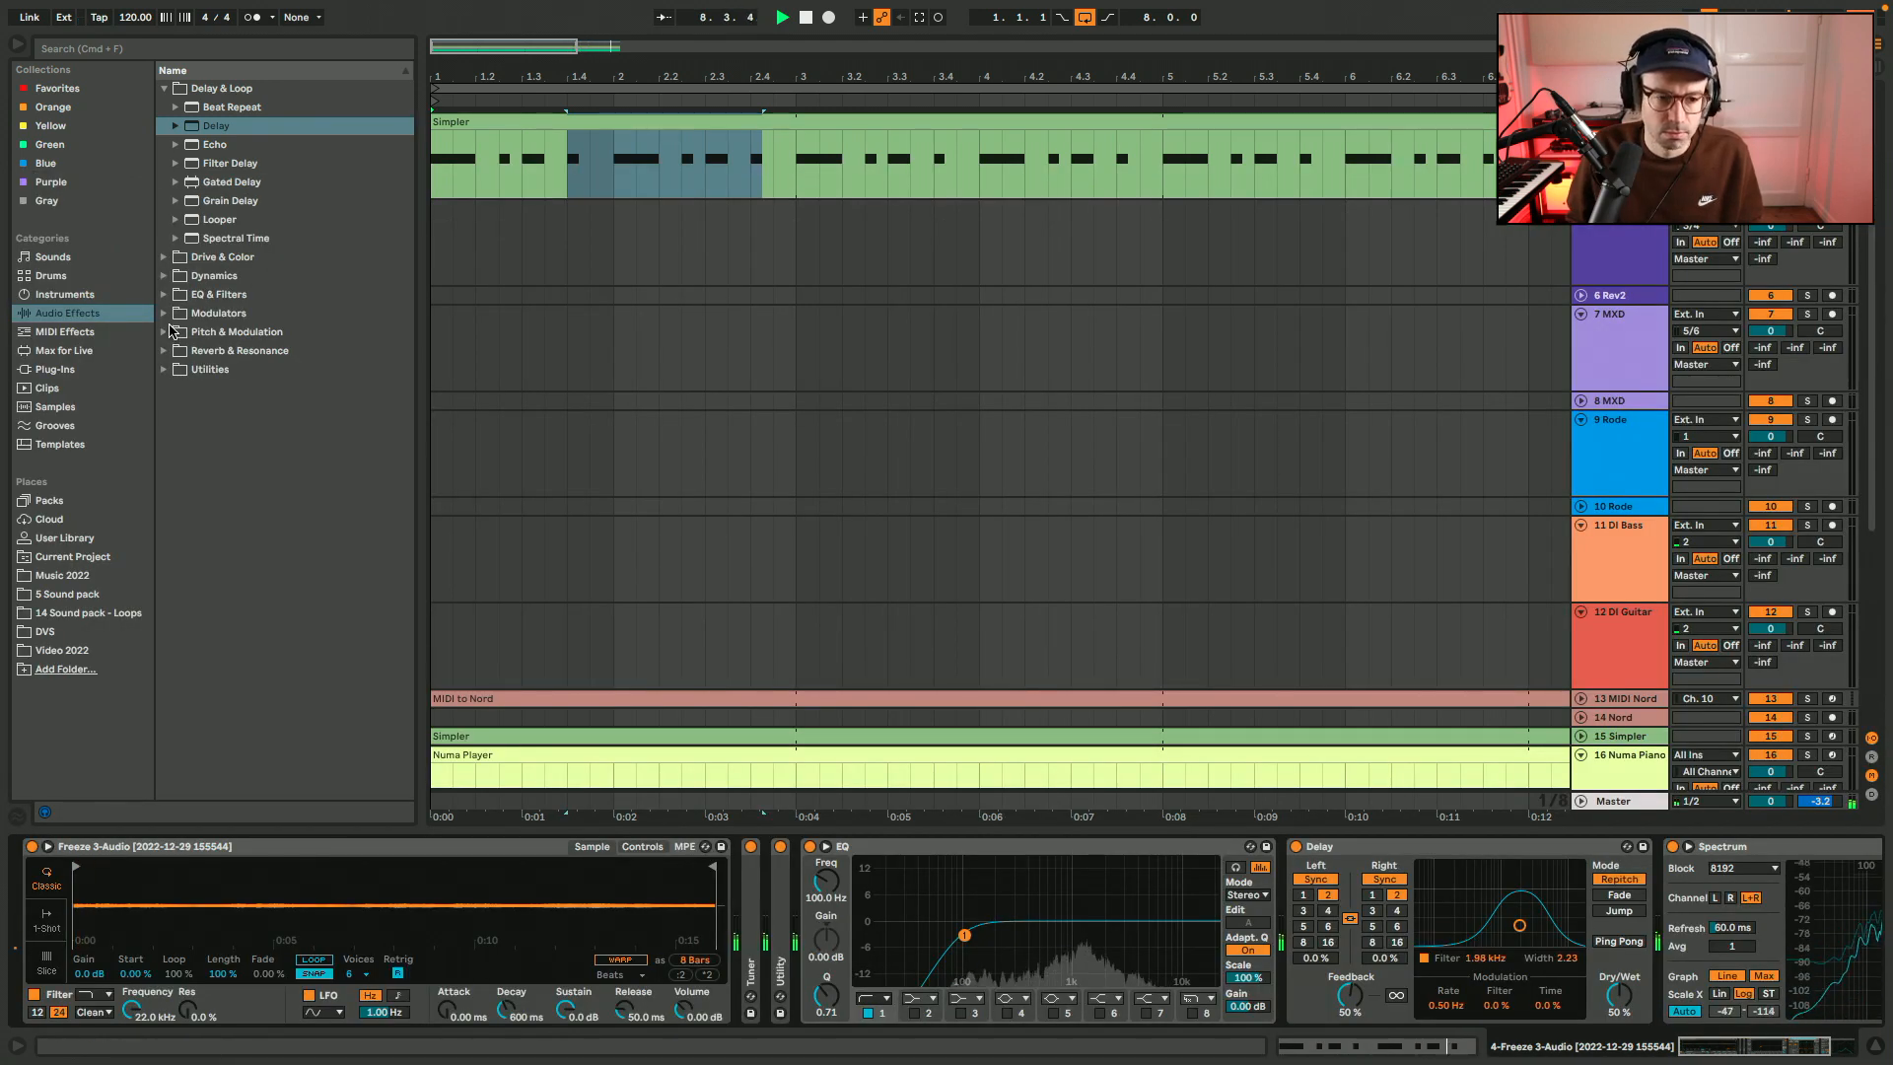
# Set the Delay time to 3 sixteenths on both sides and its filter to 1.65 kHz with width 1.89.
pyautogui.click(1328, 911)
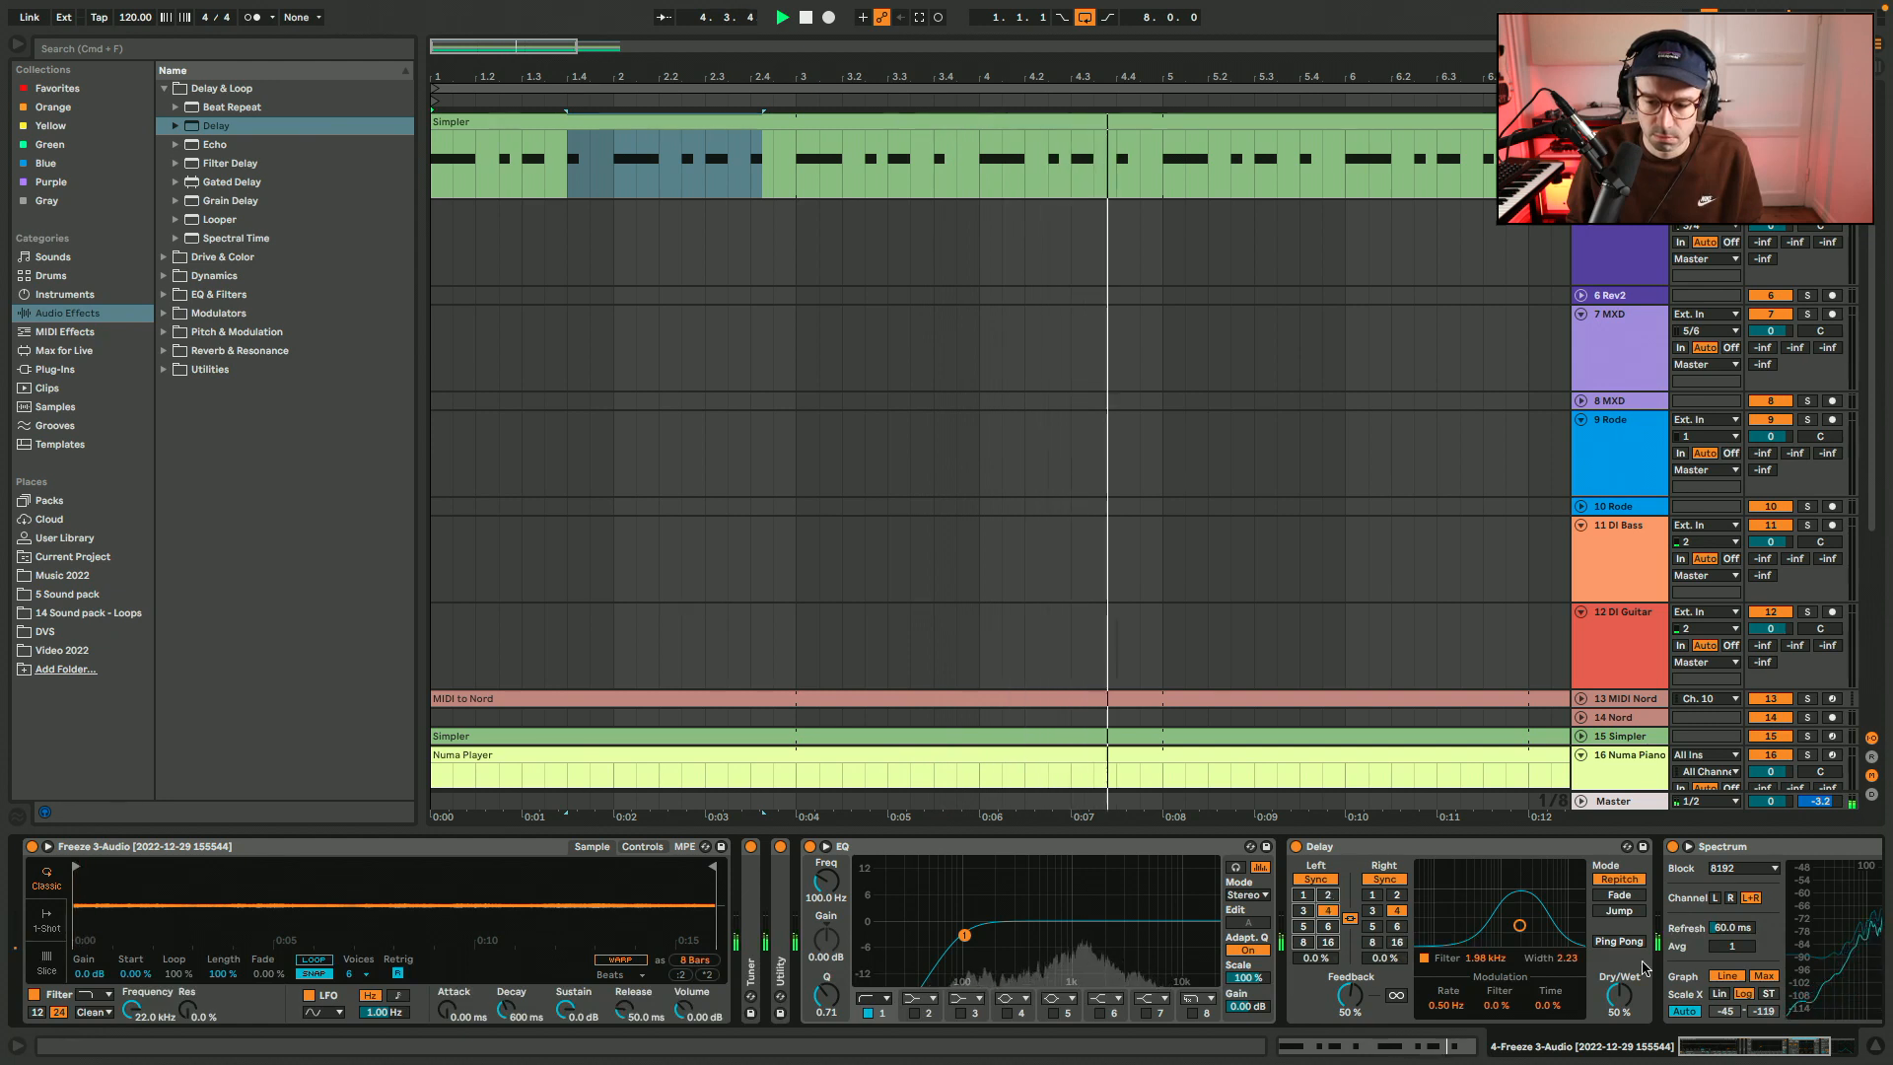
pyautogui.click(1304, 909)
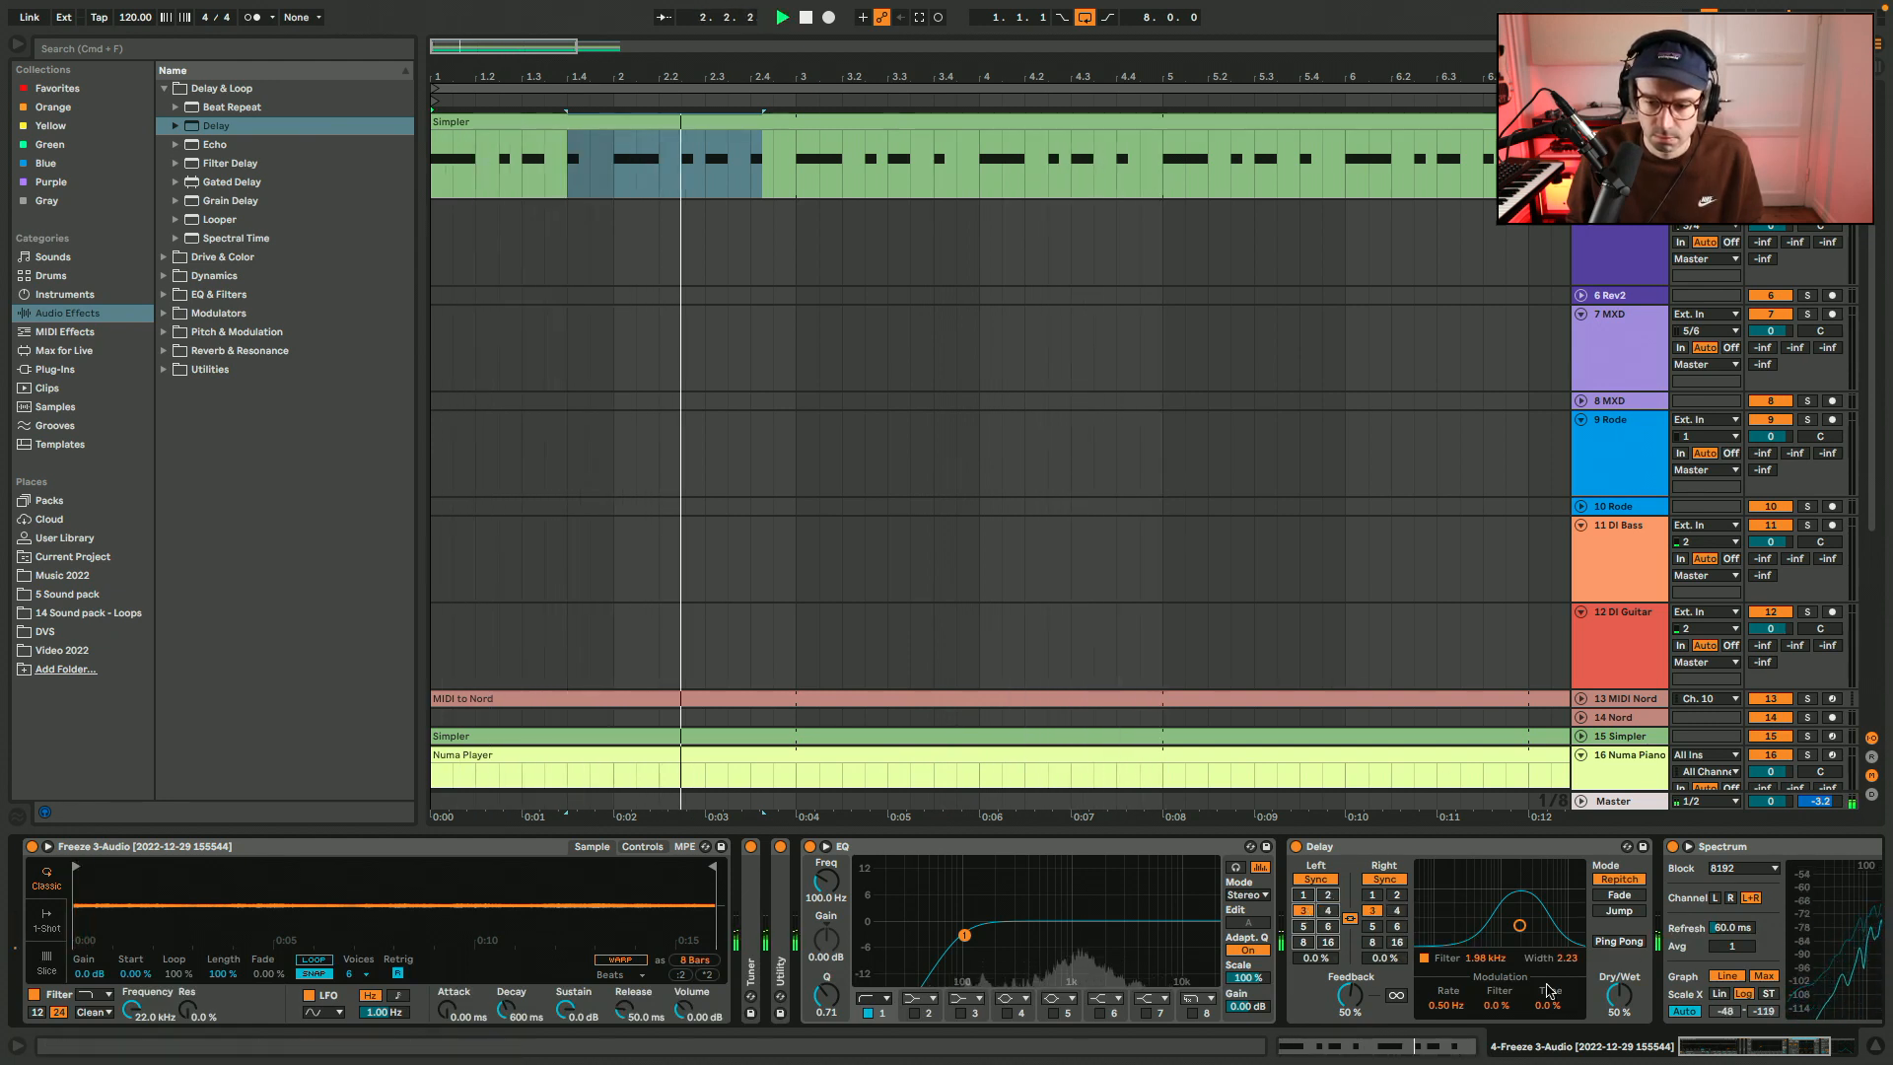
pyautogui.moveTo(1567, 958); pyautogui.dragTo(1487, 973)
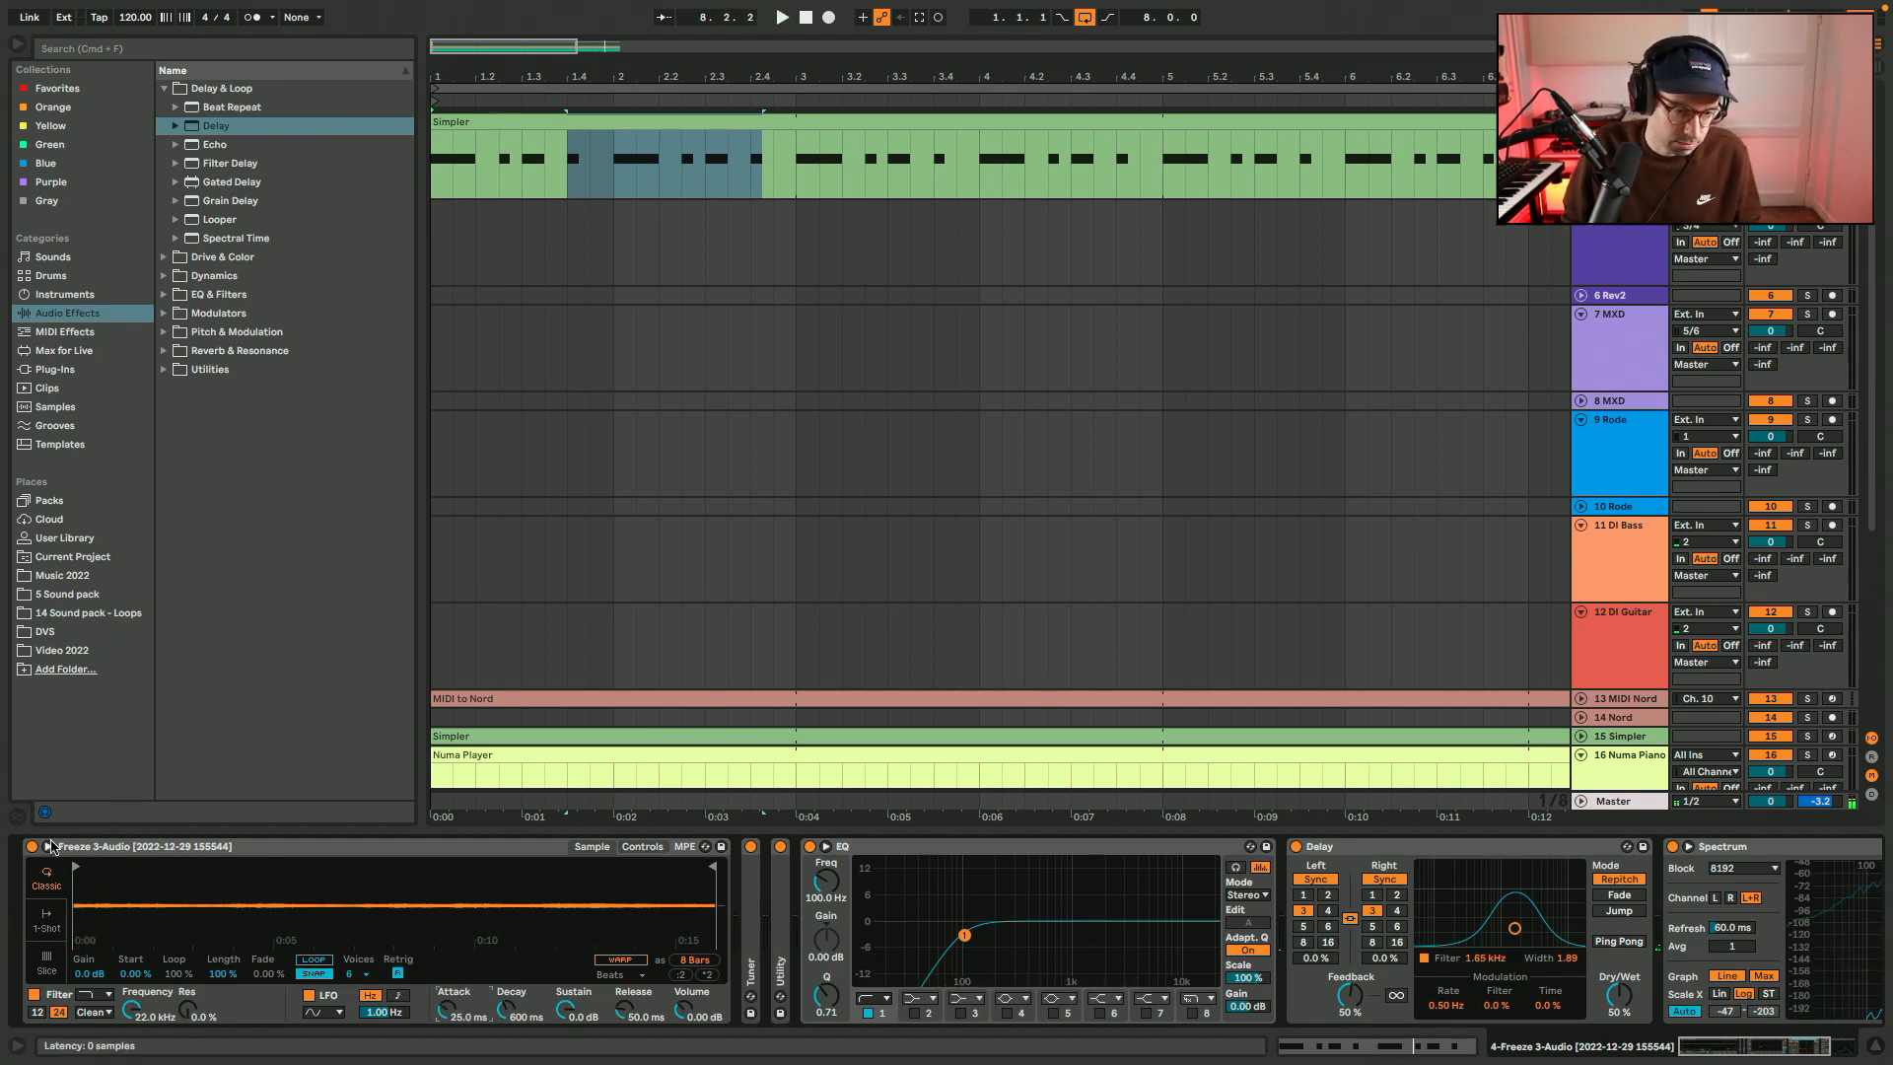
# Try a 7.6 dB Simpler gain and audition the sample with its start marker moved about a quarter of the way in.
pyautogui.moveTo(98, 974); pyautogui.dragTo(98, 946)
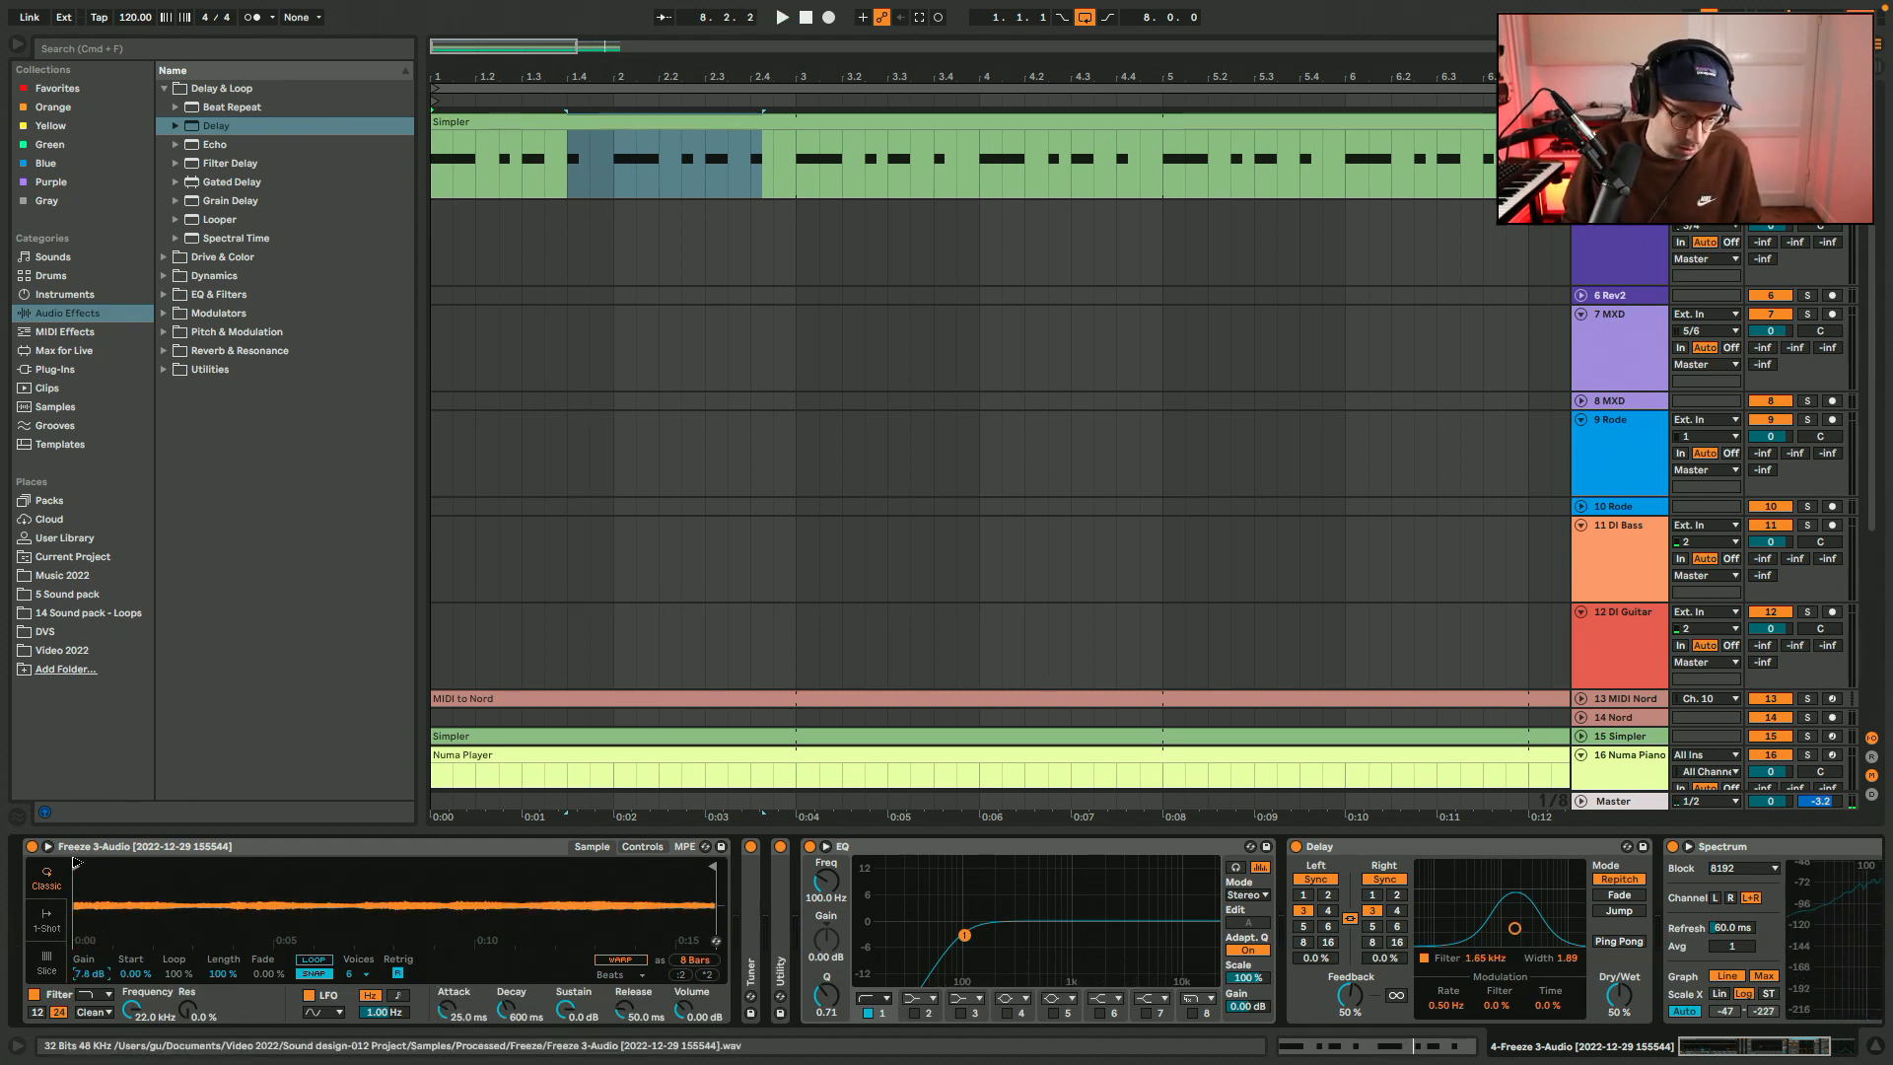
pyautogui.moveTo(202, 865)
pyautogui.mouseDown()
pyautogui.moveTo(244, 867)
pyautogui.moveTo(211, 868)
pyautogui.mouseUp()
pyautogui.press('space')
pyautogui.press('space')
pyautogui.press('space')
pyautogui.press('space')
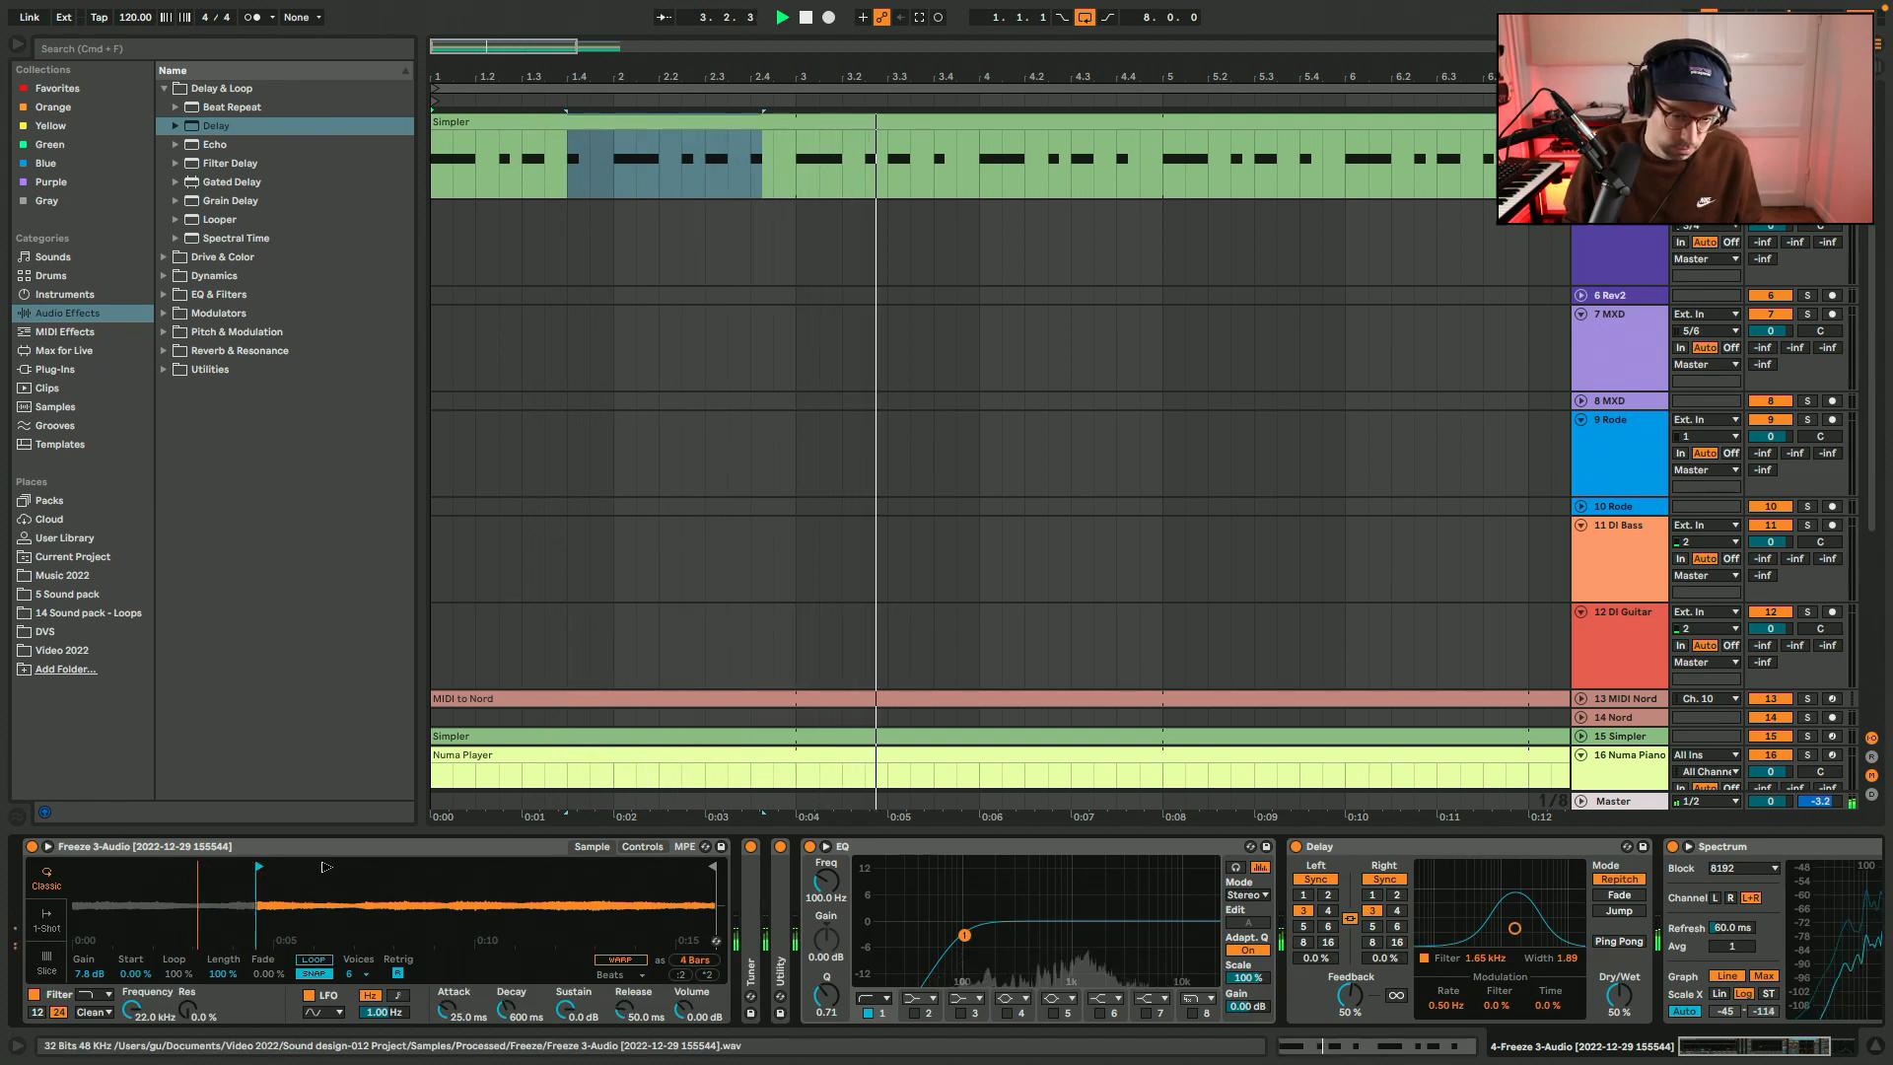
# Move the Simpler start marker back to the beginning of the sample and audition the part.
pyautogui.press('space')
pyautogui.moveTo(196, 866)
pyautogui.mouseDown()
pyautogui.moveTo(449, 867)
pyautogui.moveTo(2, 863)
pyautogui.mouseUp()
pyautogui.press('space')
pyautogui.press('space')
pyautogui.press('space')
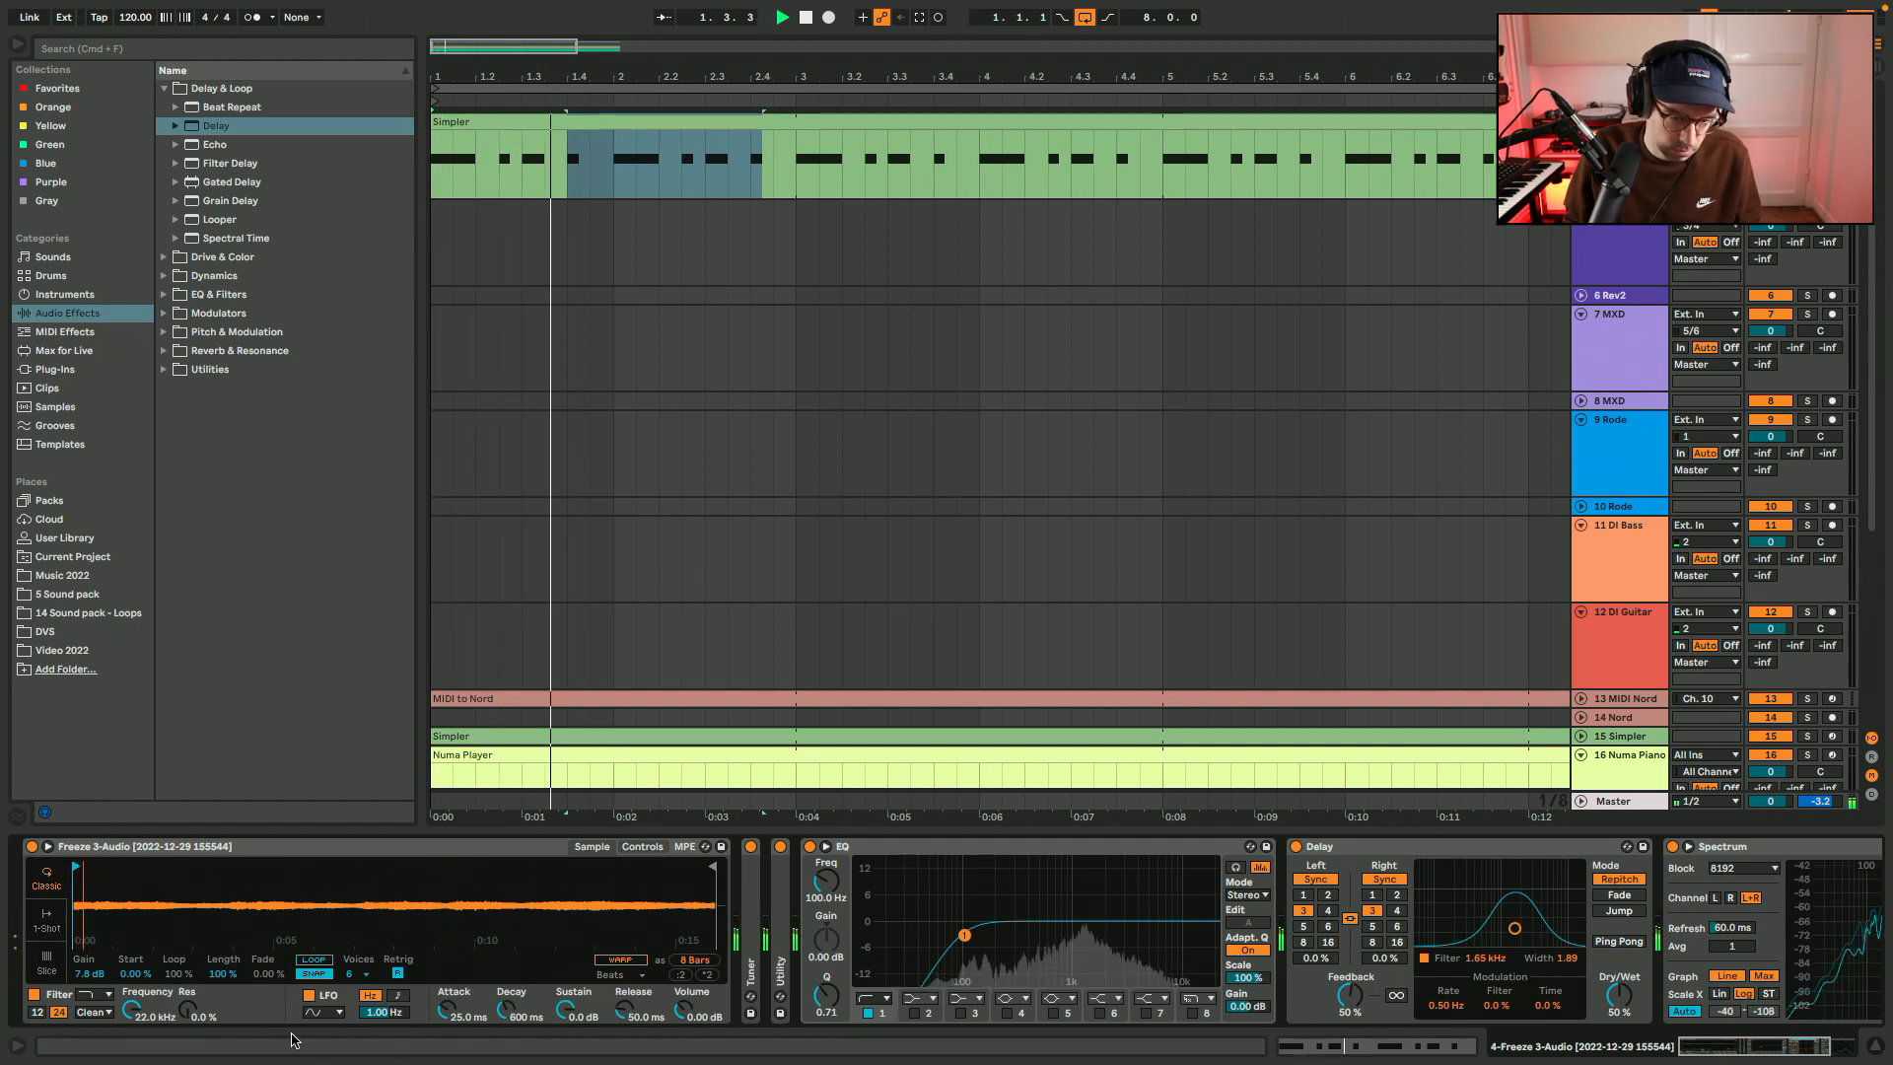
pyautogui.press('space')
# Set the Simpler gain to 3.0 dB, move the start marker about a quarter into the sample, and play the part.
pyautogui.moveTo(85, 975)
pyautogui.mouseDown()
pyautogui.moveTo(84, 1015)
pyautogui.moveTo(84, 954)
pyautogui.mouseUp()
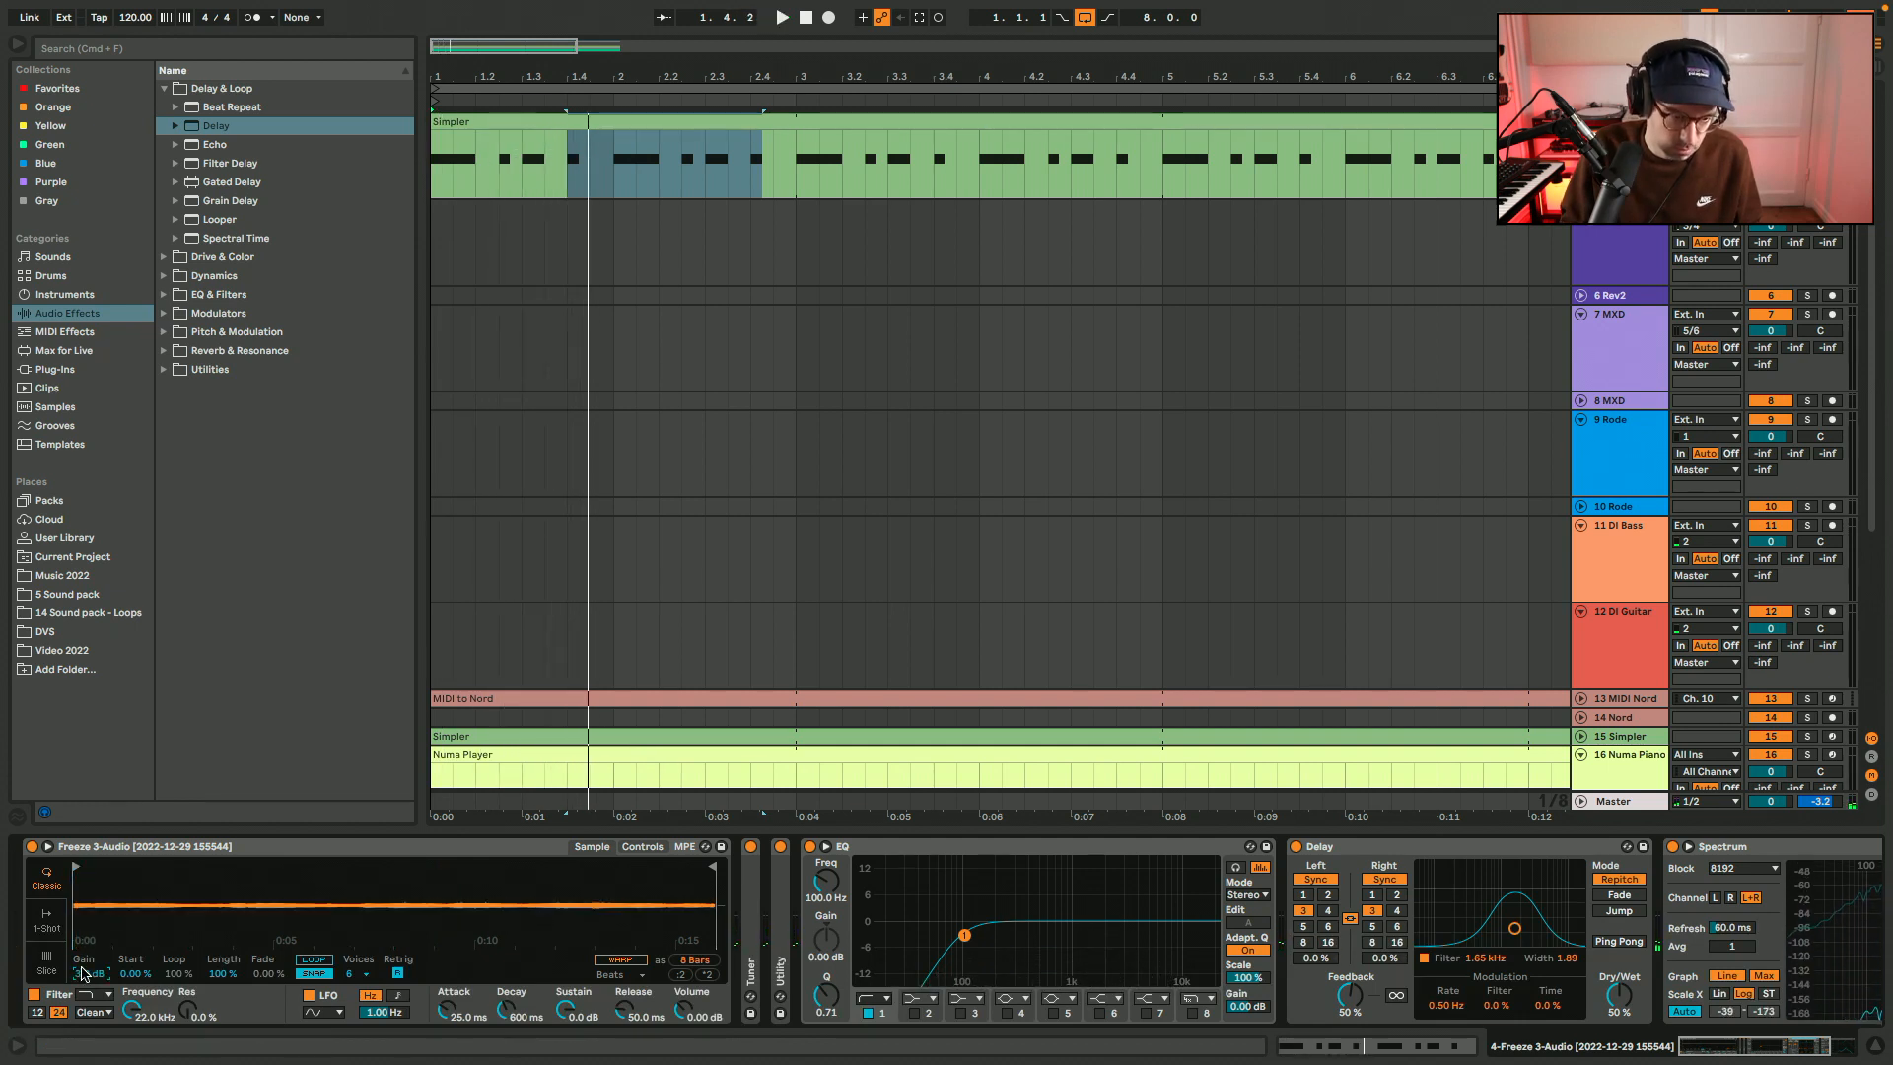
pyautogui.moveTo(78, 863); pyautogui.dragTo(159, 864)
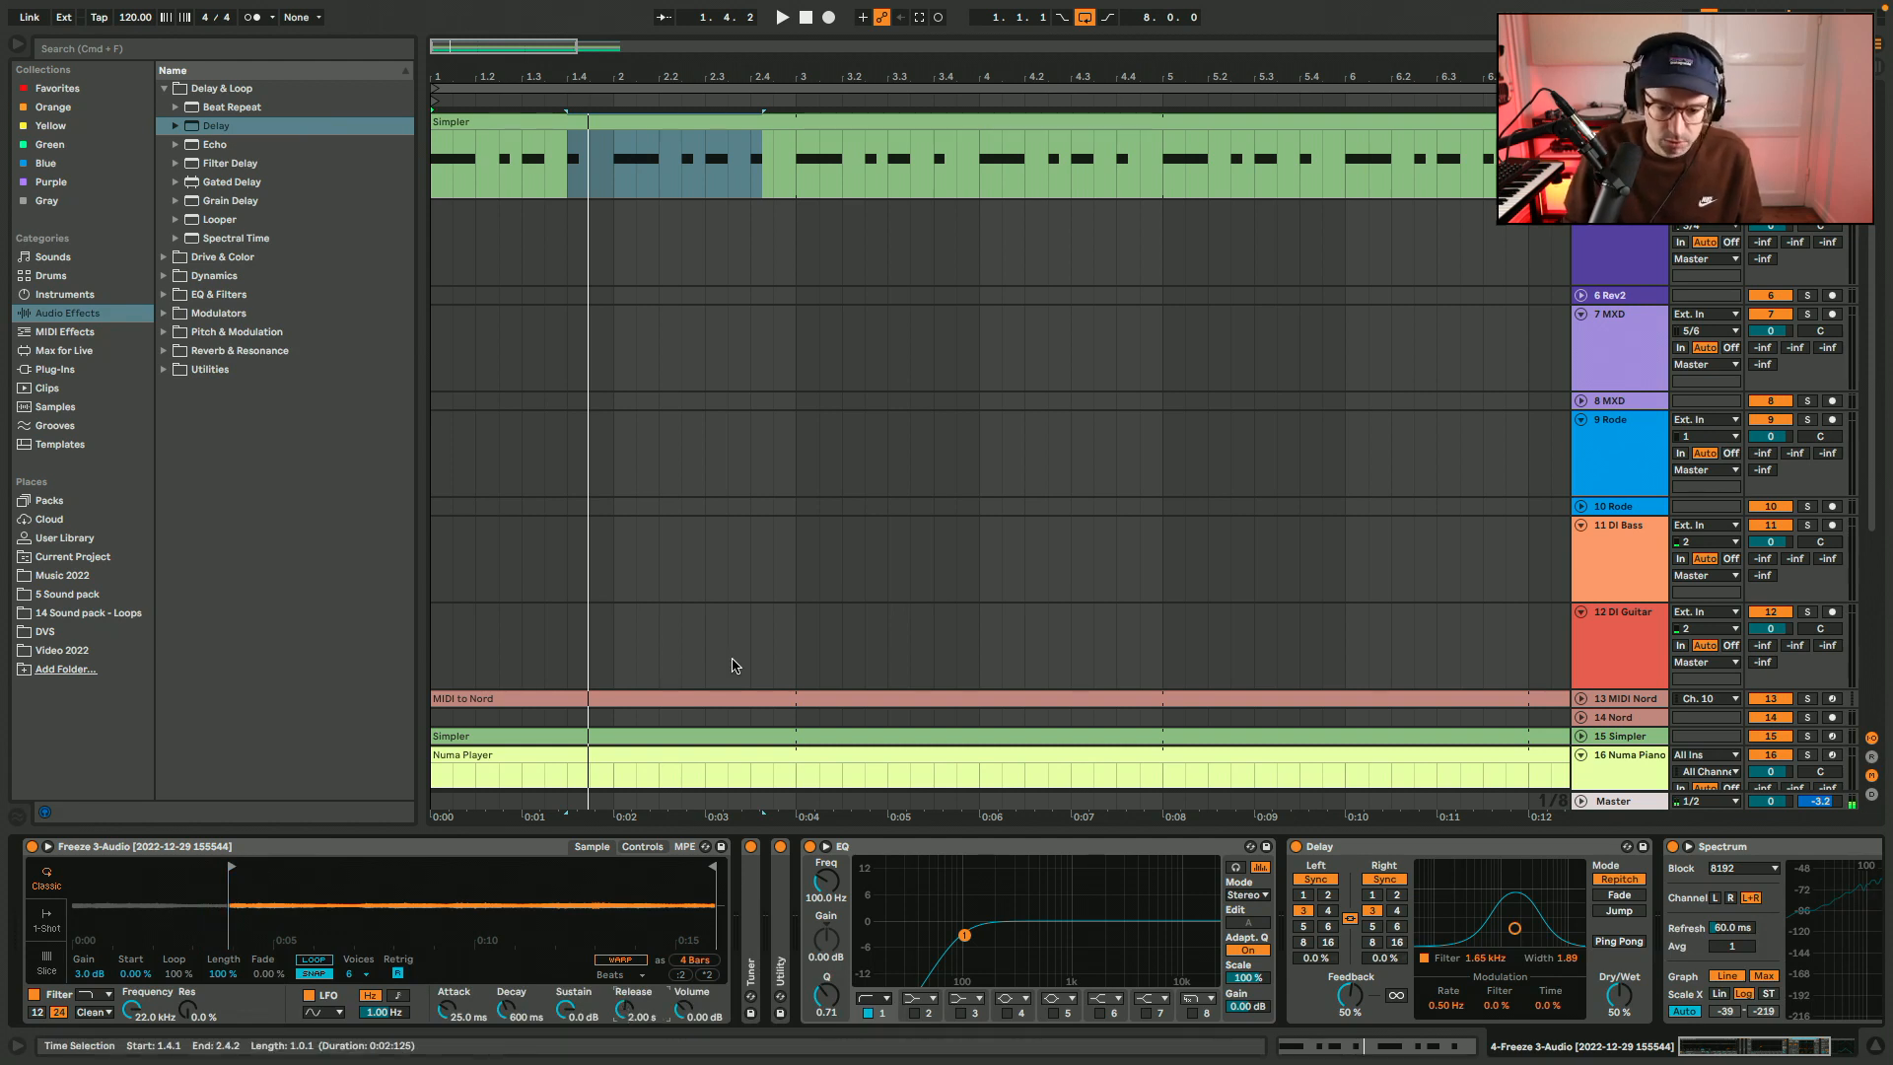
pyautogui.press('space')
# Insert an Auto Pan after the Delay, duplicate it, and set the first one up as Tremolo with 50% amount, 1/8 rate and 0° phase.
pyautogui.scroll(4, 794, 308)
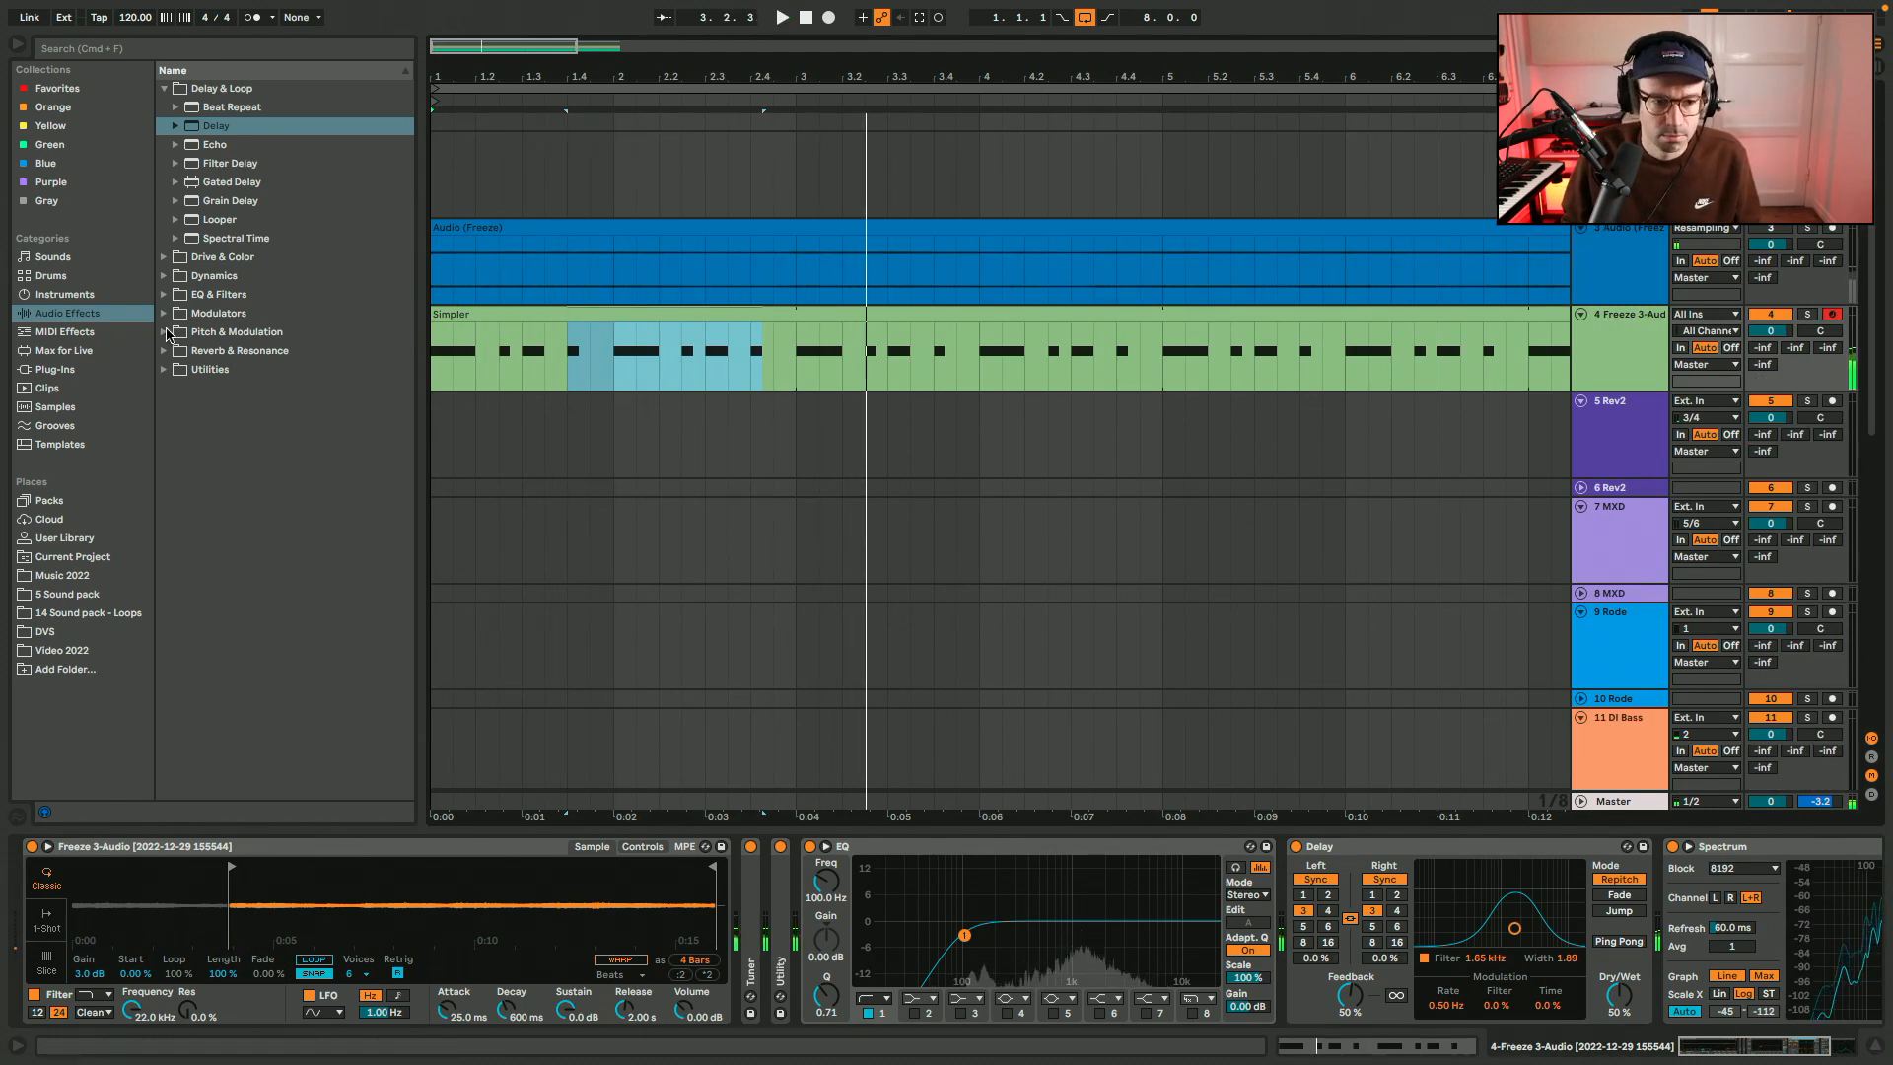
pyautogui.click(236, 331)
pyautogui.click(208, 204)
pyautogui.moveTo(208, 204); pyautogui.dragTo(1638, 886)
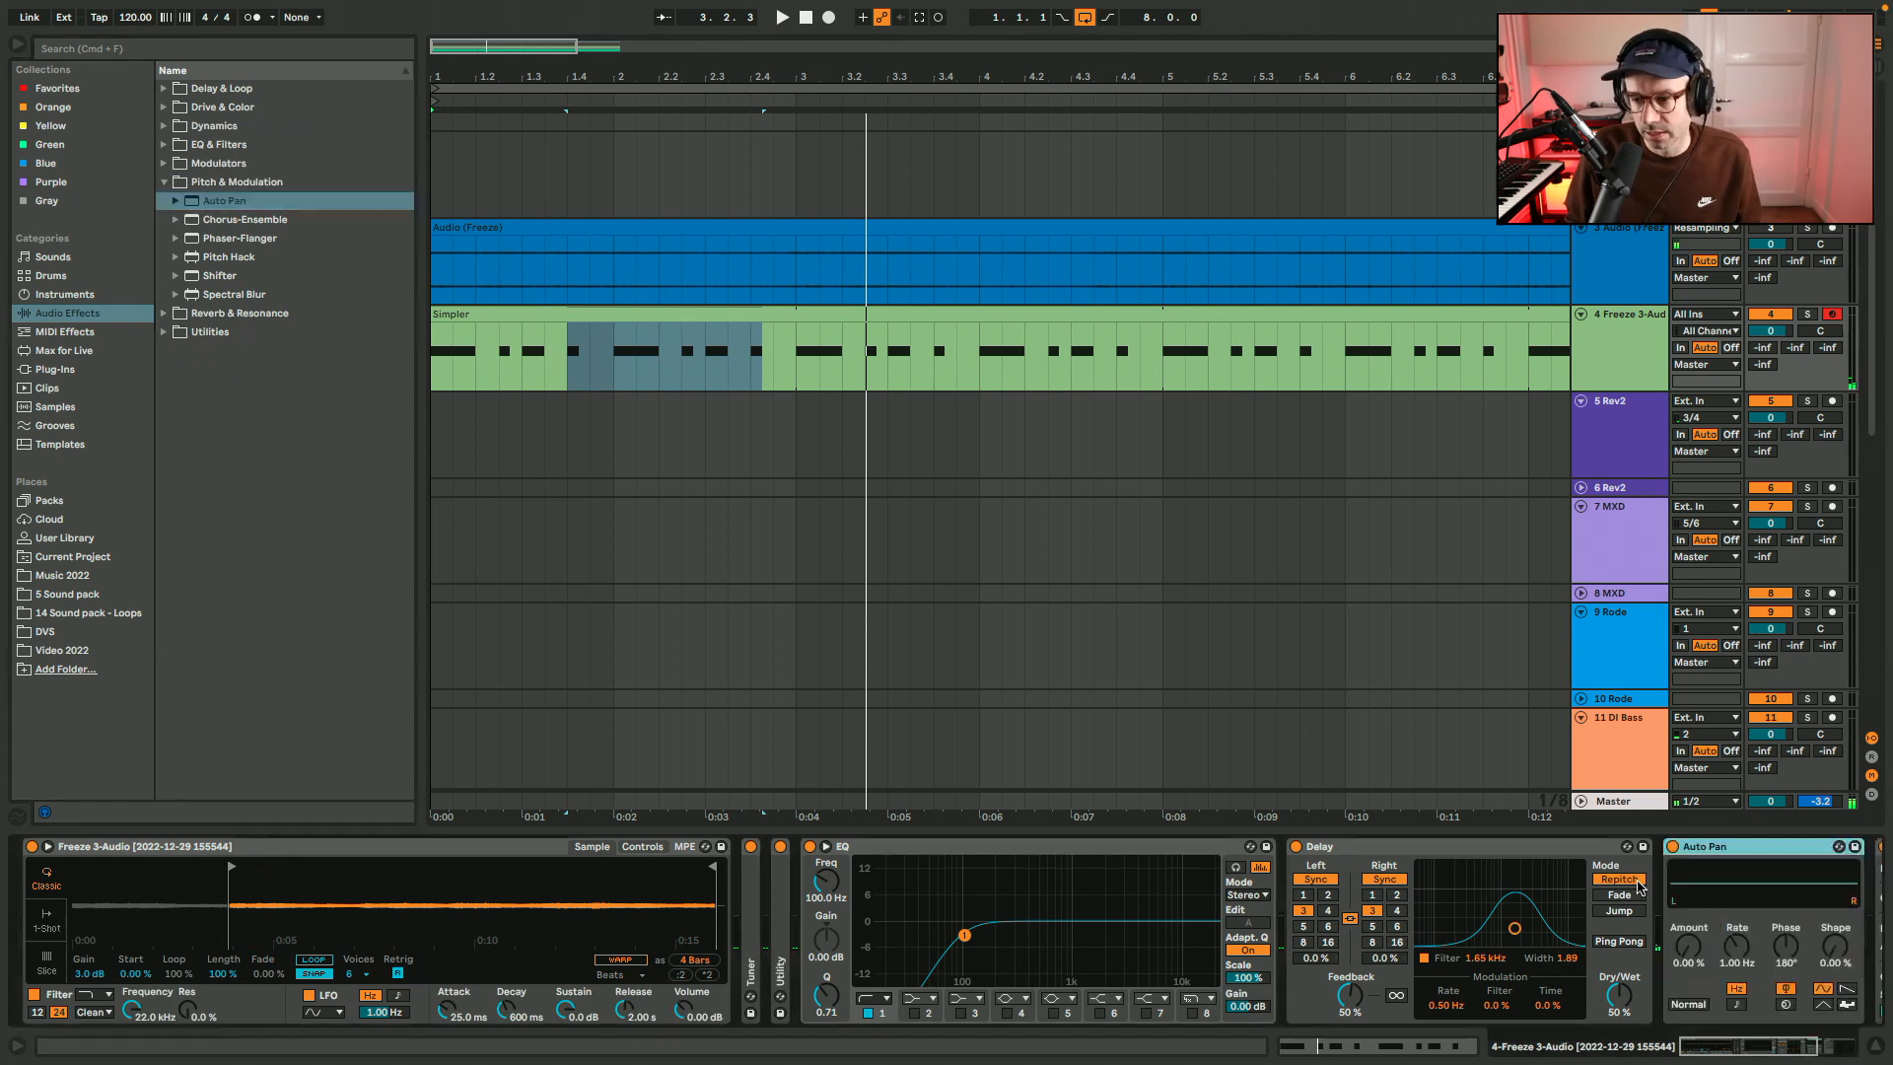
pyautogui.press('super+d')
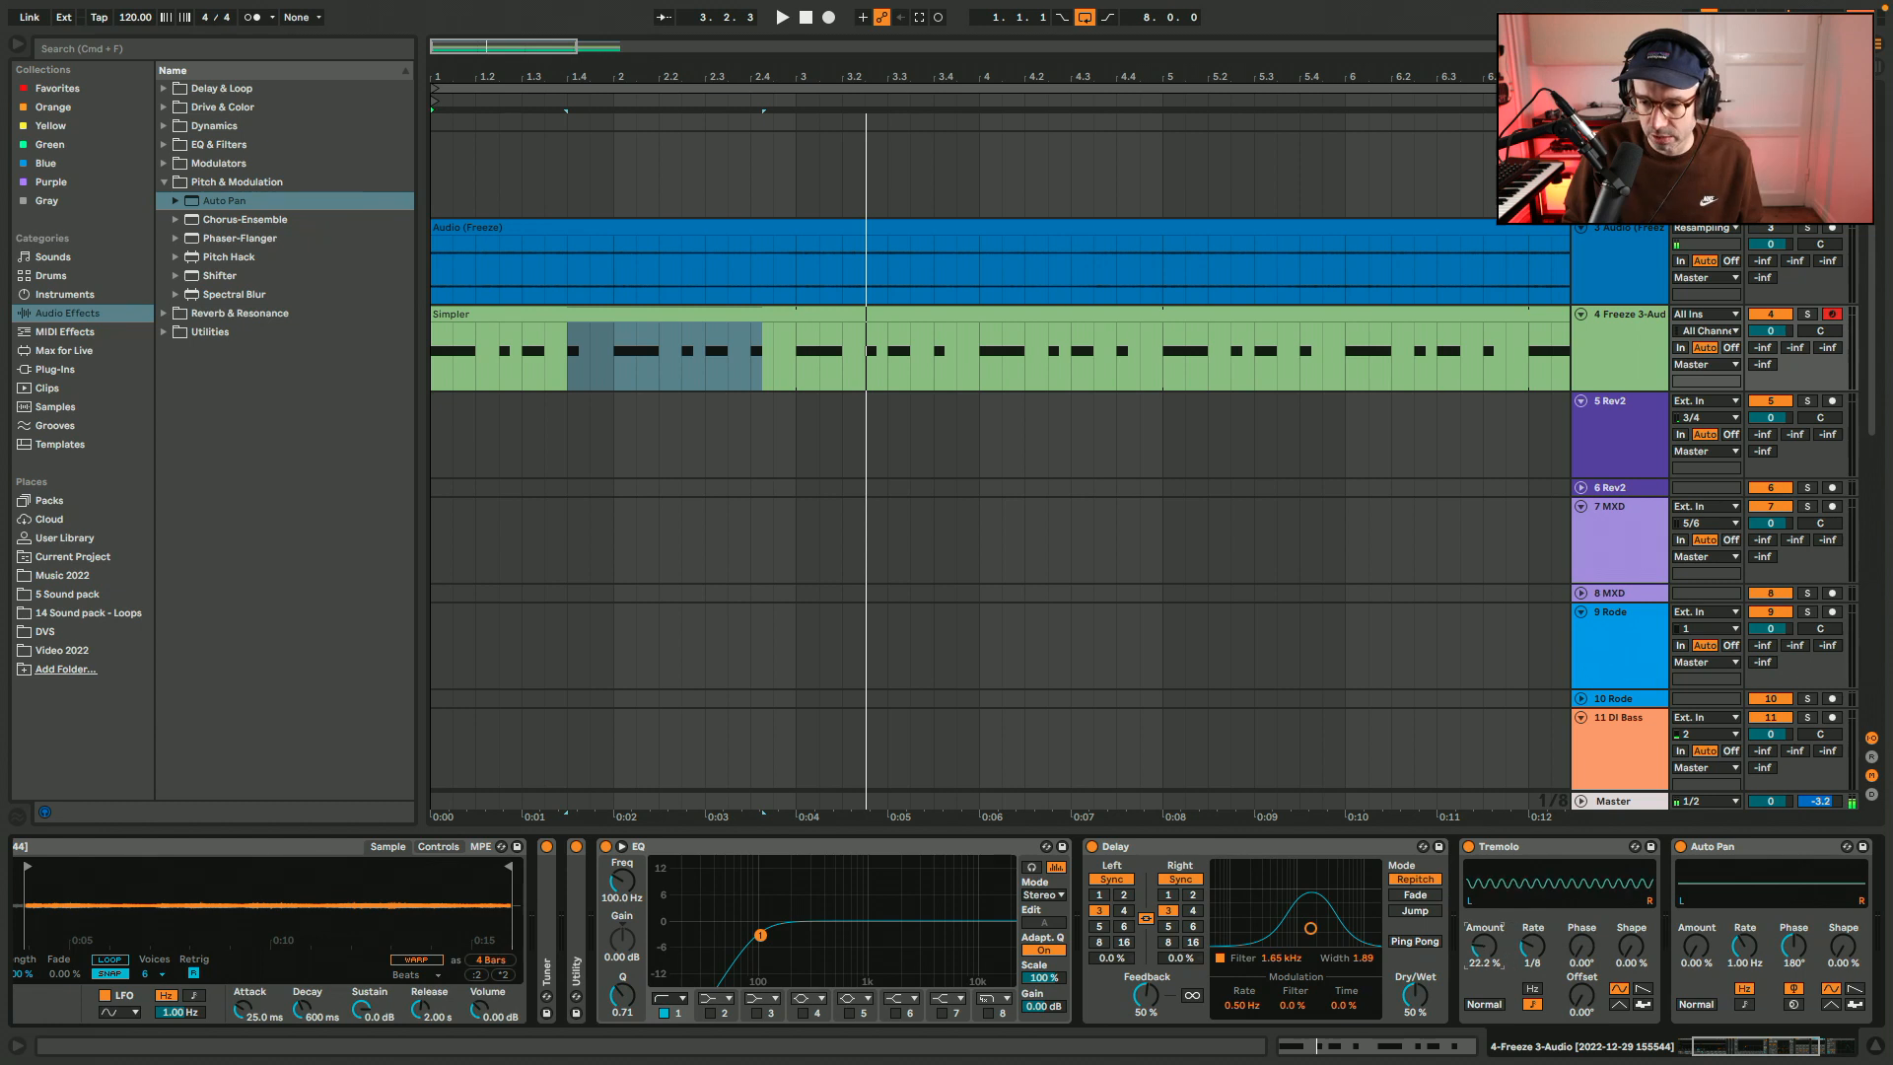
pyautogui.moveTo(1486, 954); pyautogui.dragTo(1487, 944)
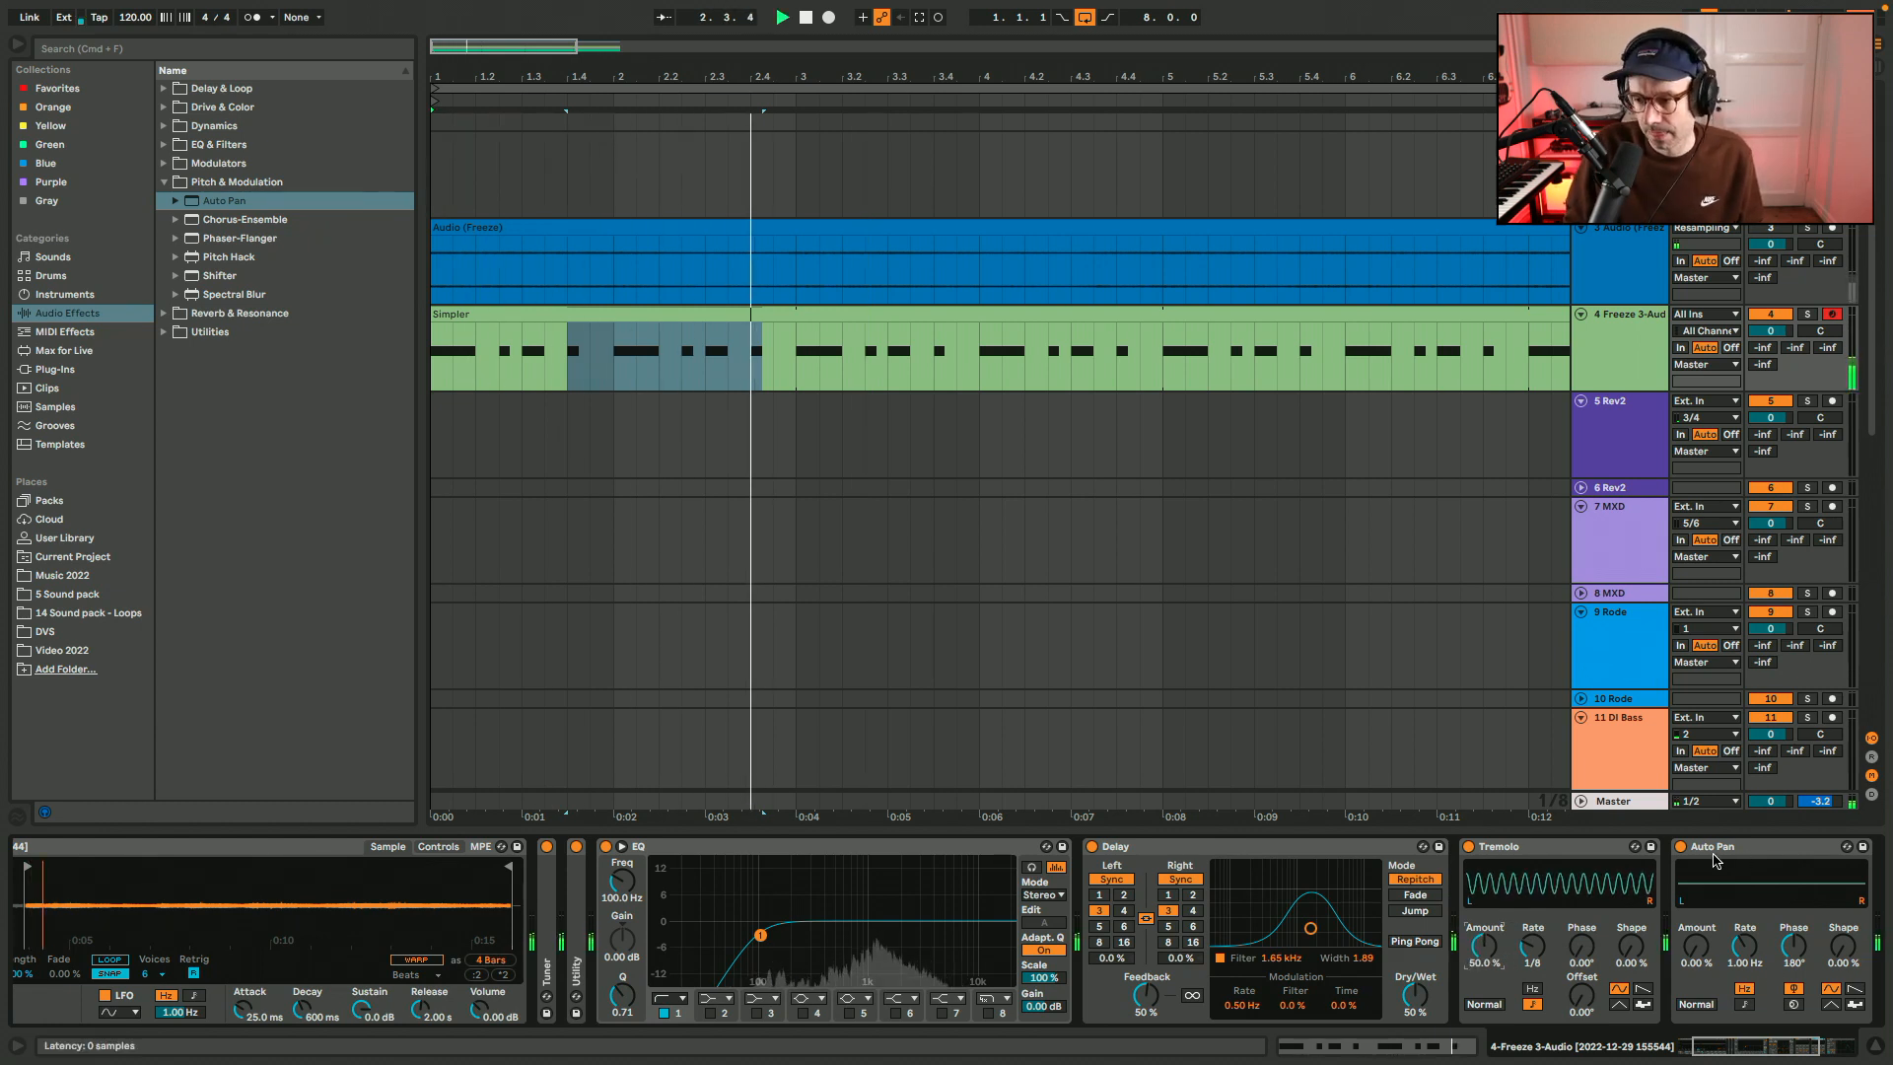
# Set the second Auto Pan to a 0.15 Hz rate and a 30% amount.
pyautogui.moveTo(1738, 949); pyautogui.dragTo(1697, 899)
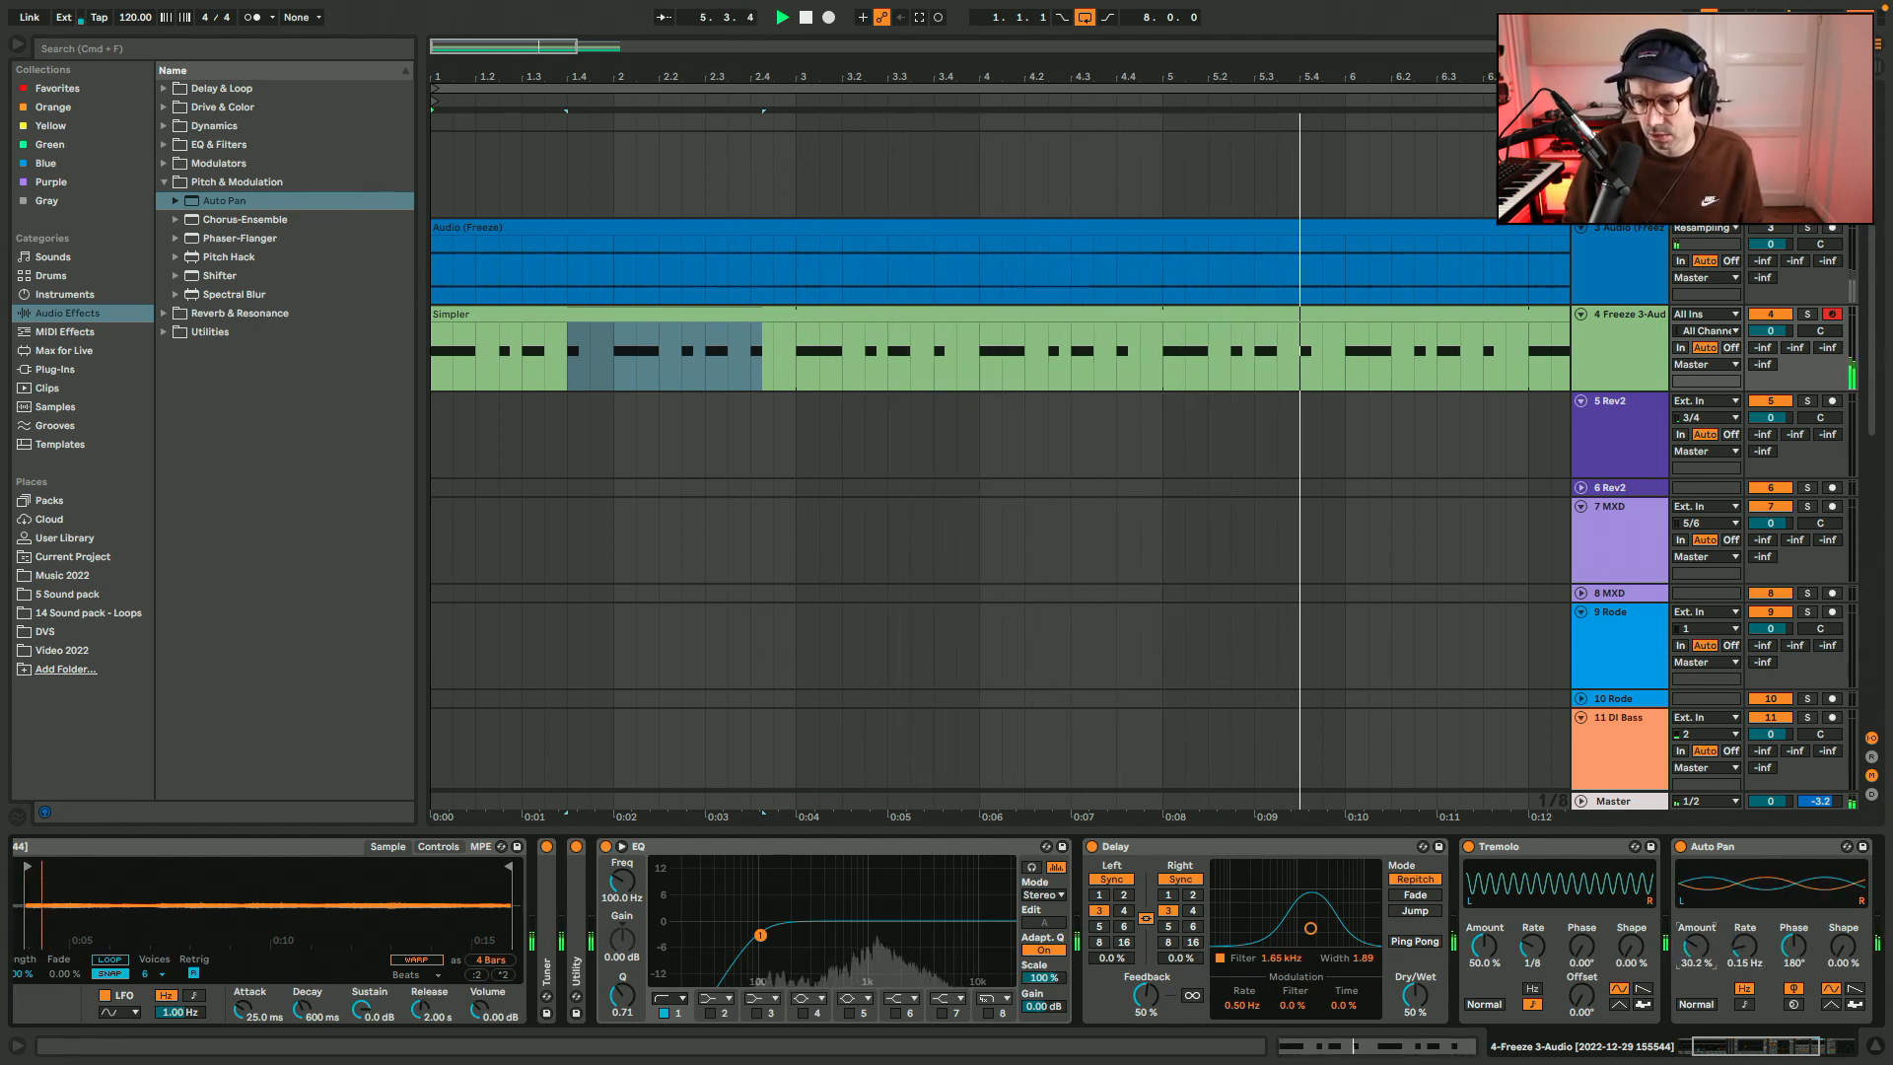
pyautogui.click(1692, 956)
pyautogui.write('30')
pyautogui.press('Return')
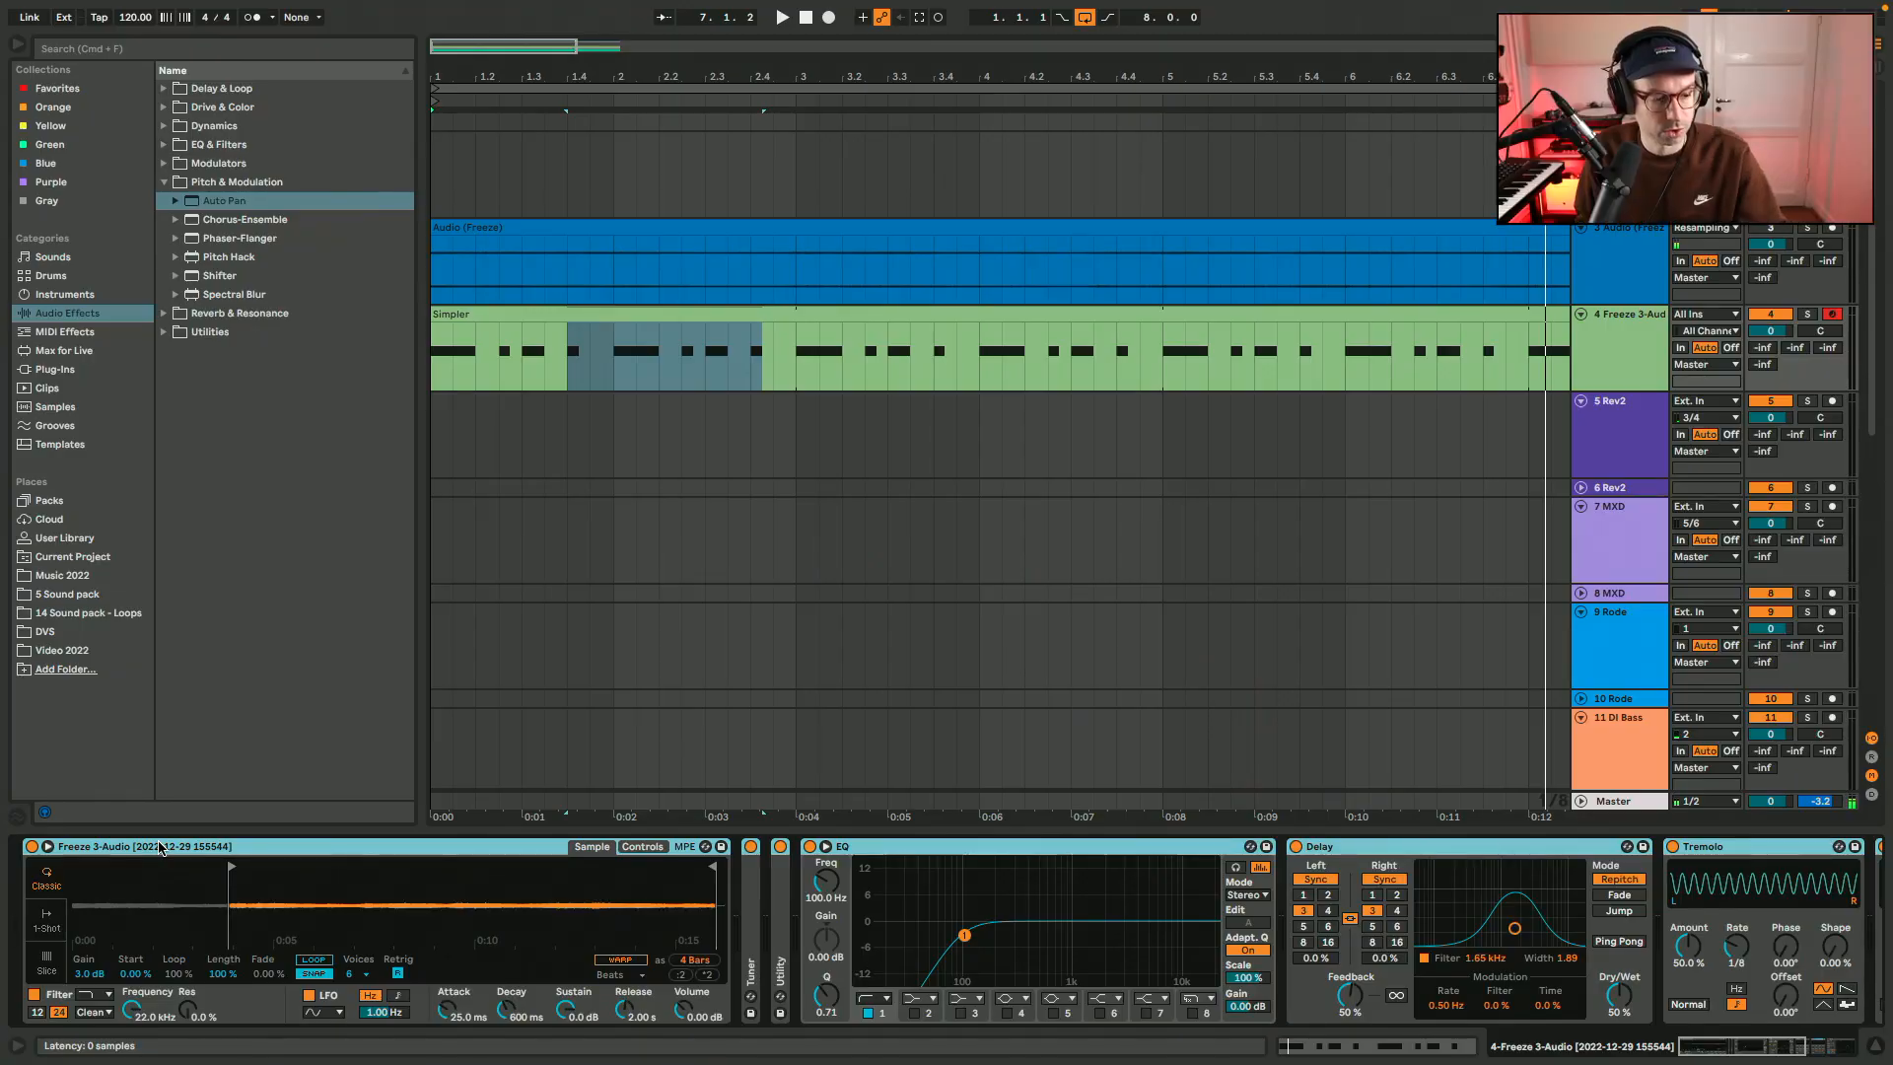
# Group the devices from Simpler through Auto Pan into an Instrument Rack, save it as "Noise texture 3", and hide the browser.
pyautogui.press('super+g')
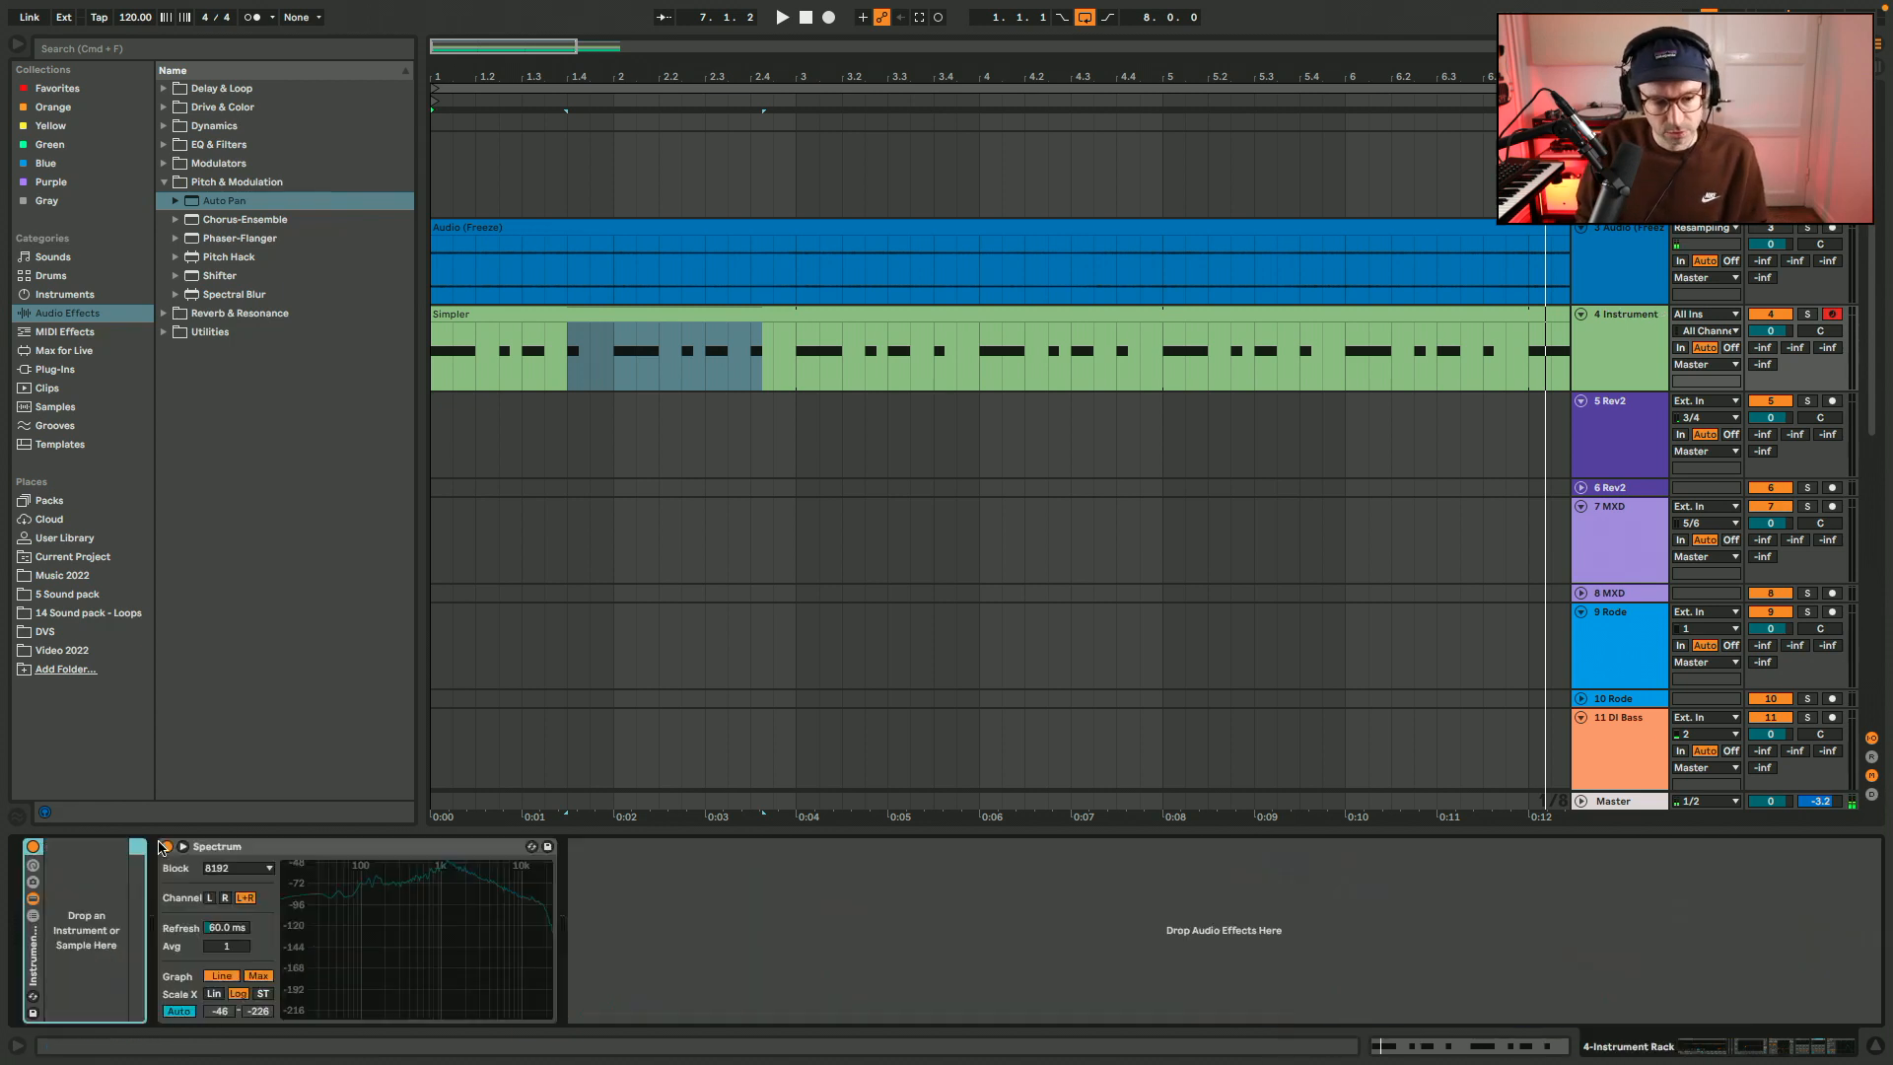
pyautogui.click(29, 867)
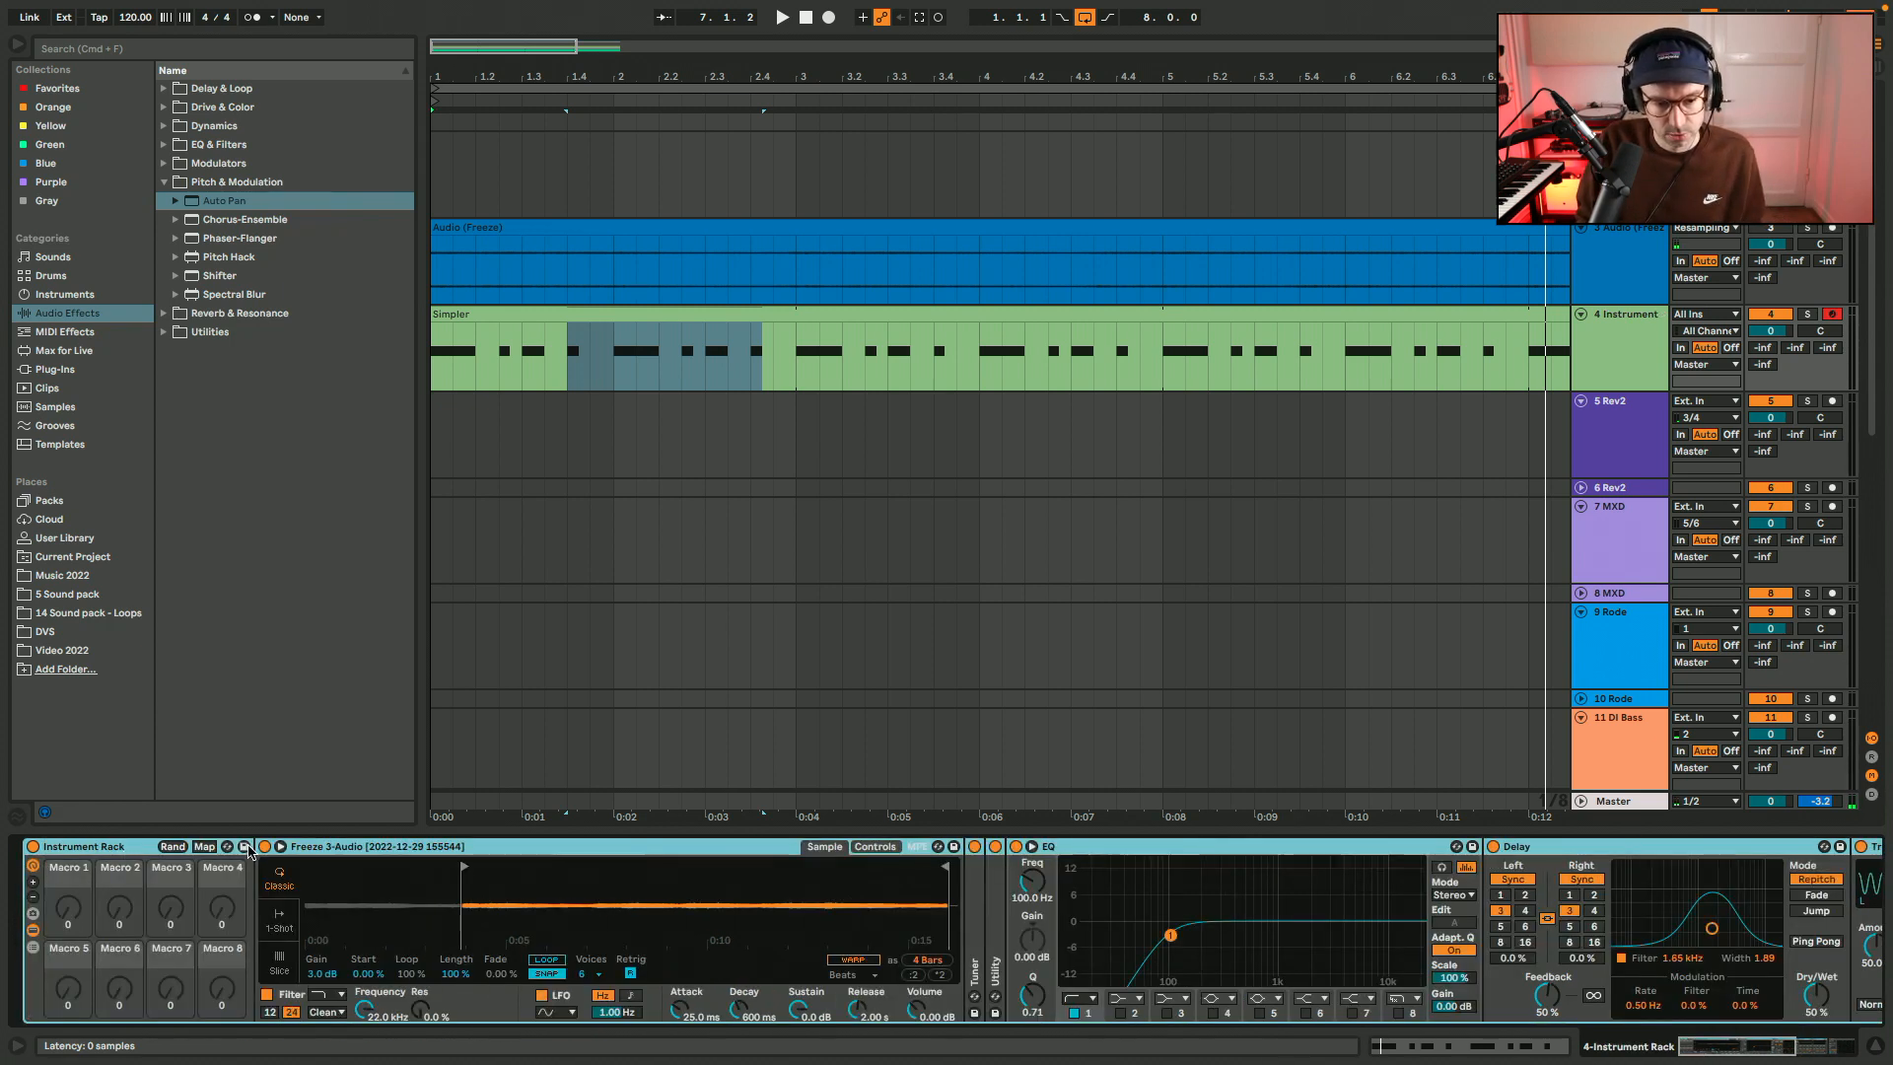
pyautogui.click(244, 847)
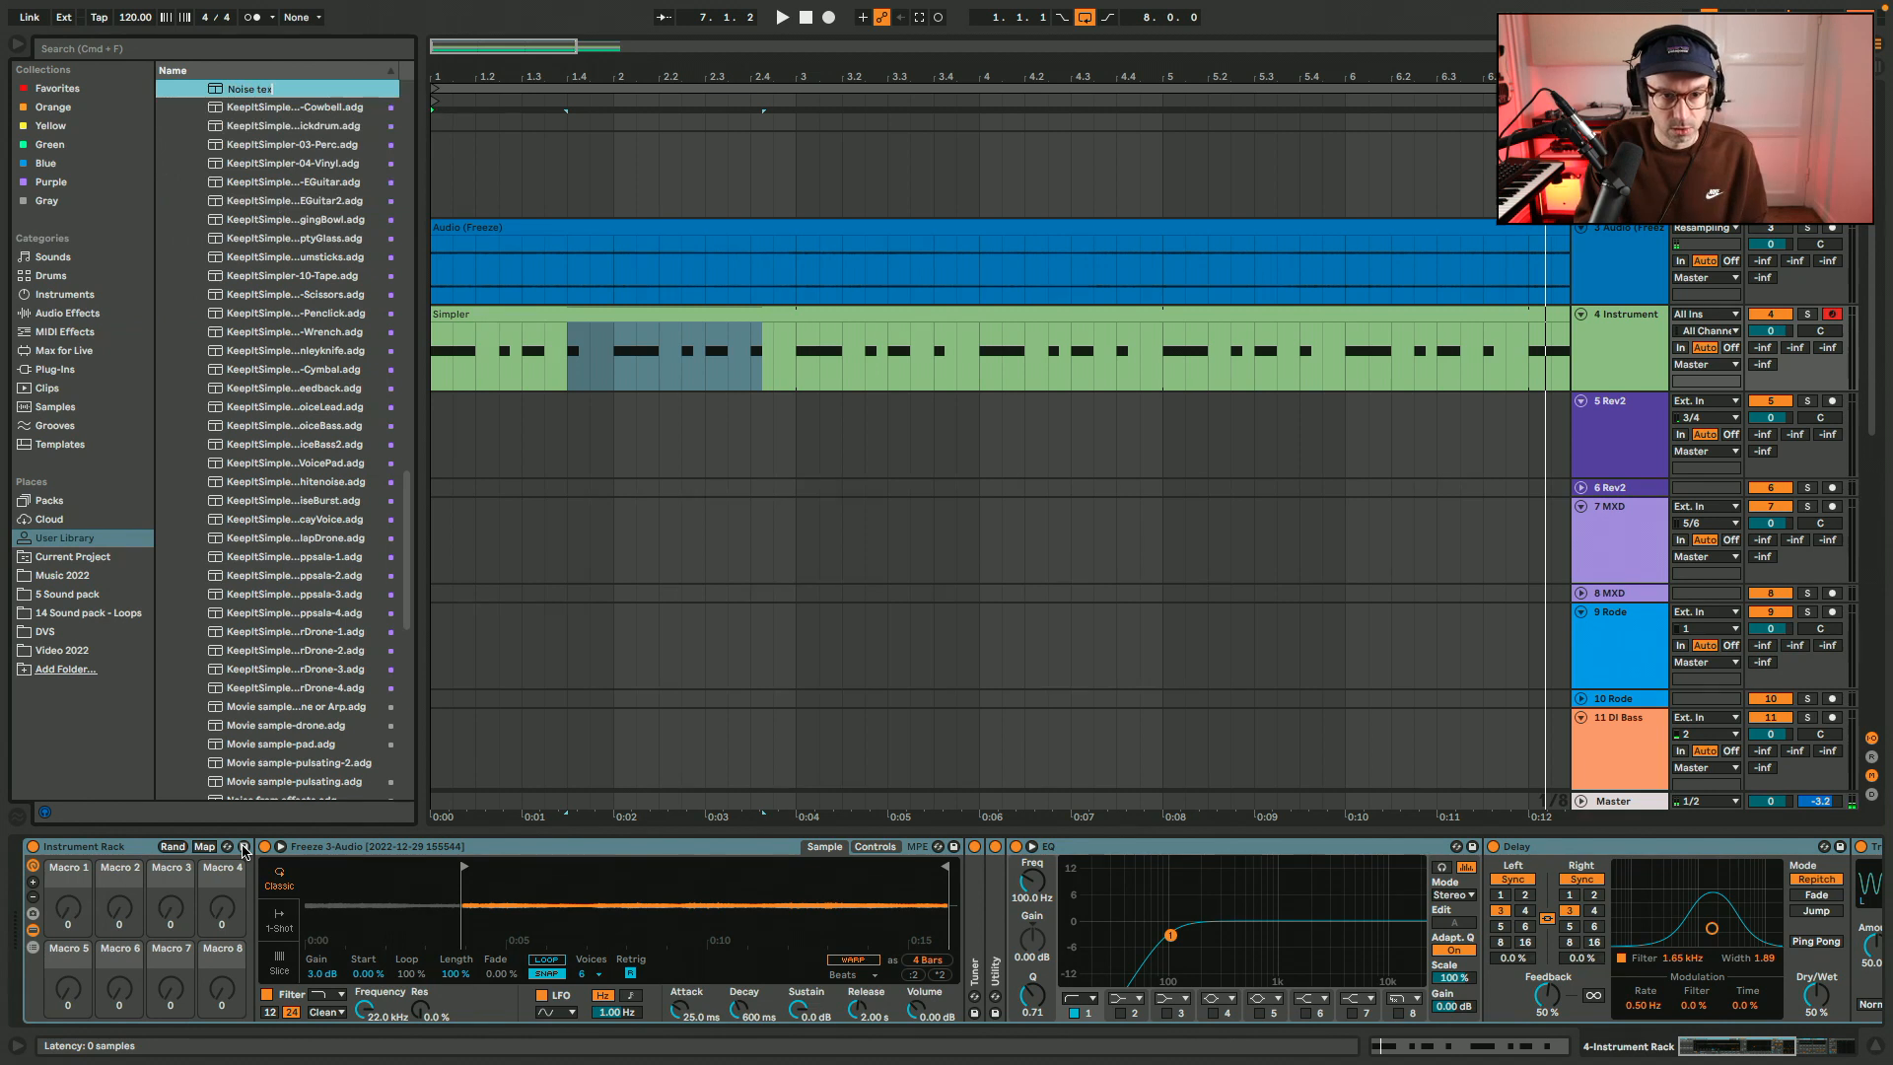
pyautogui.write('Noise texture 3')
pyautogui.press('Return')
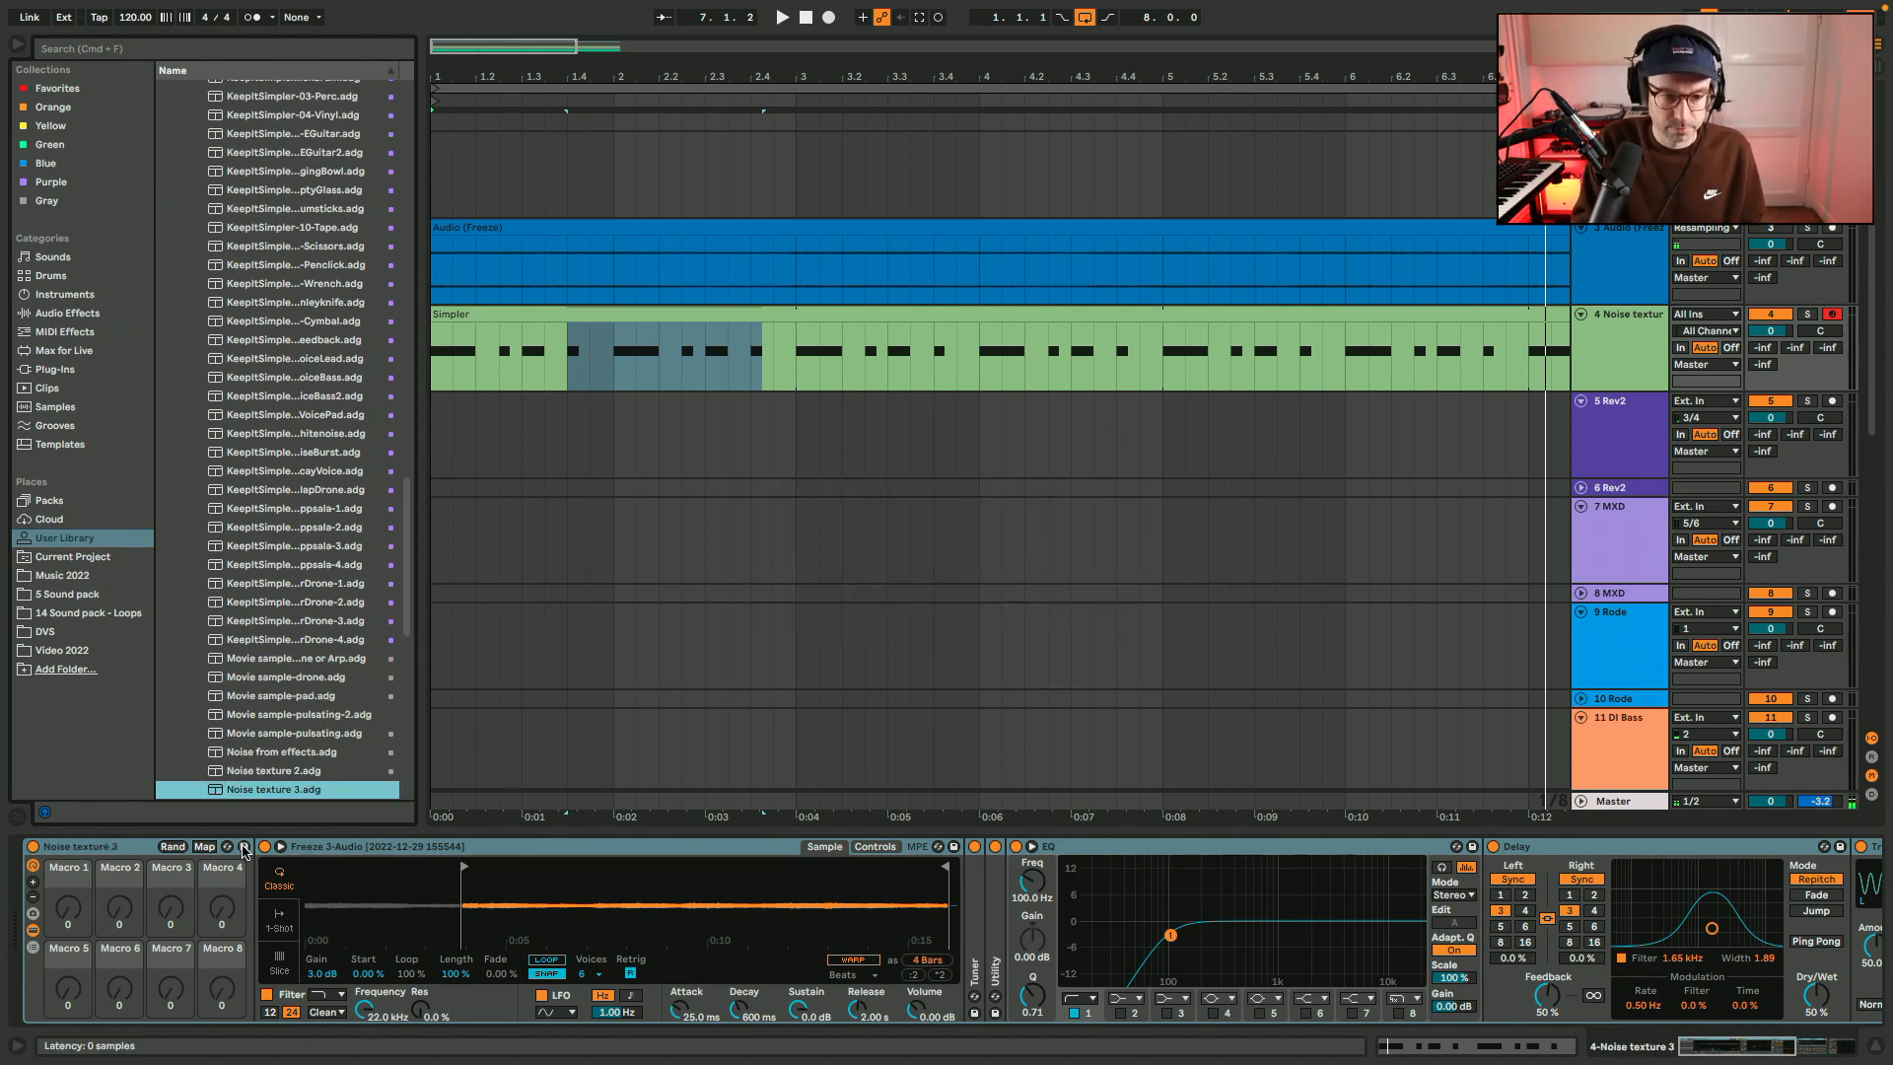
pyautogui.press('super+alt+b')
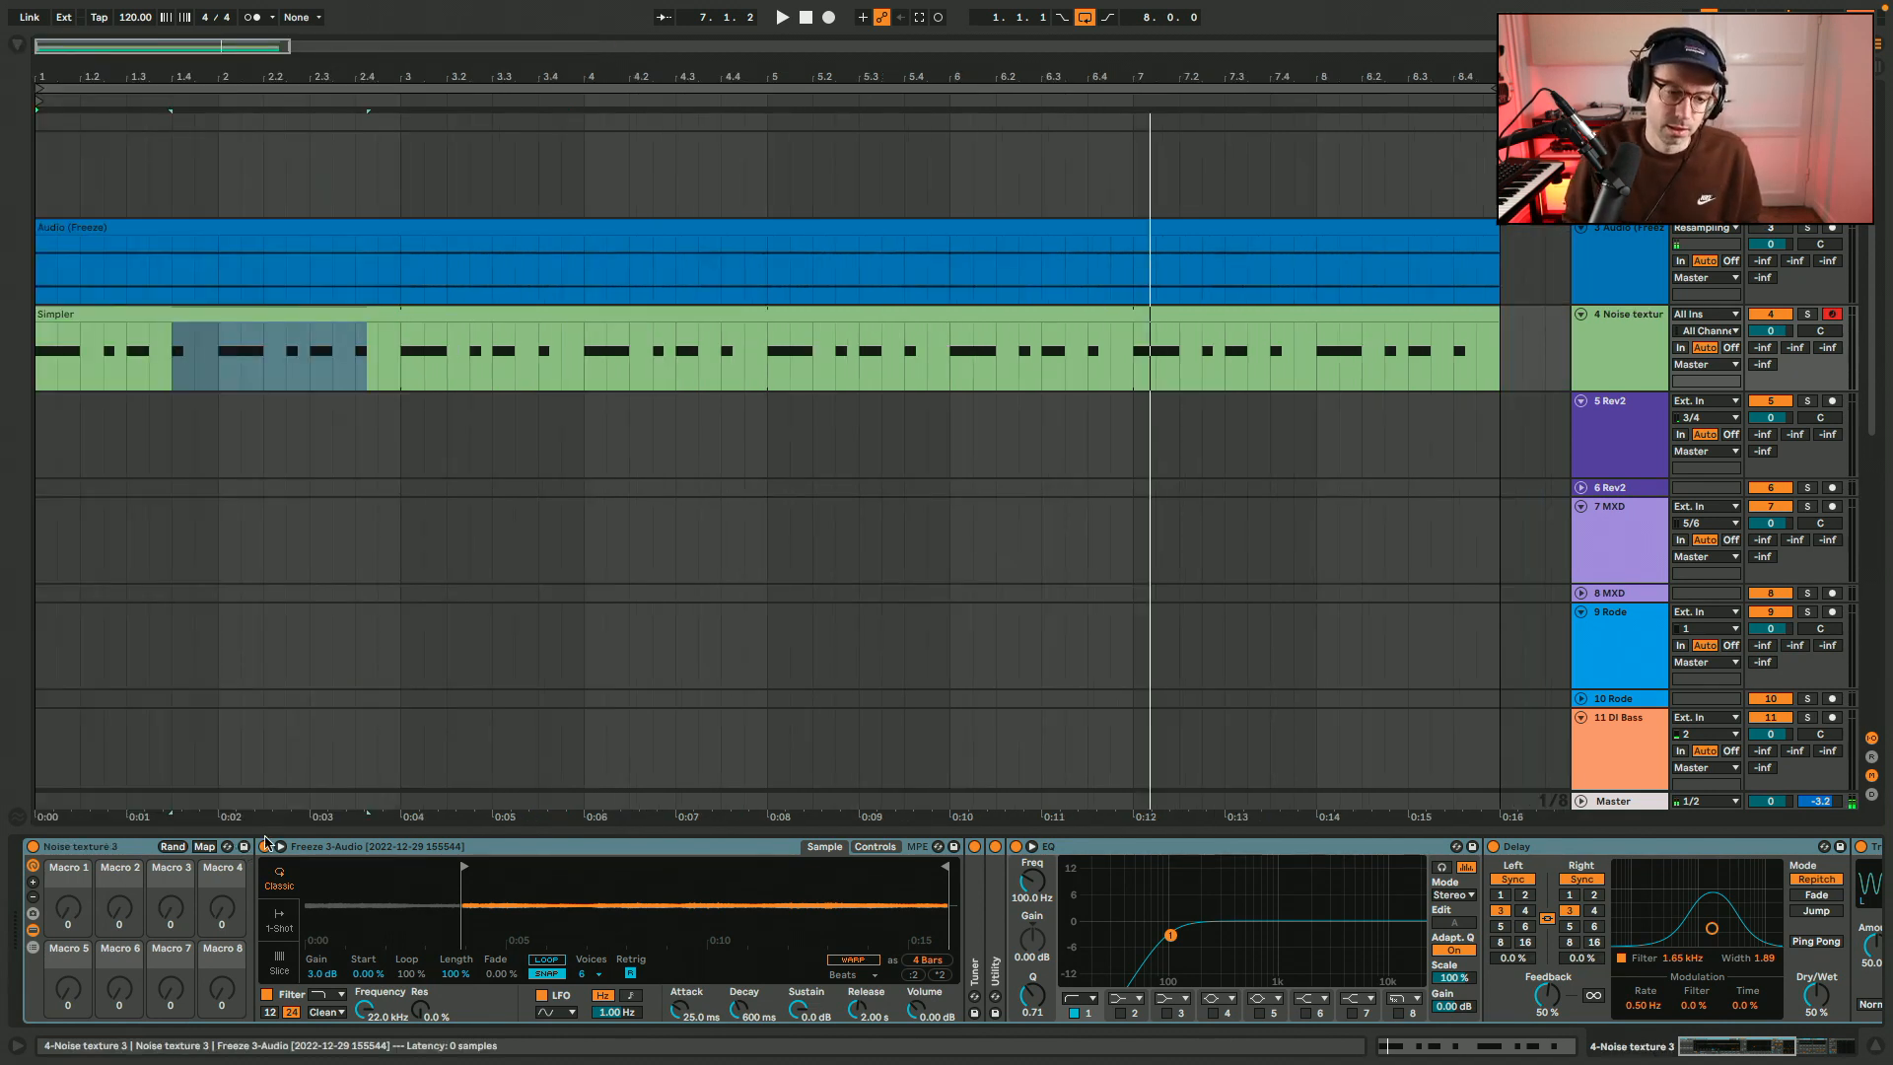
pyautogui.click(112, 845)
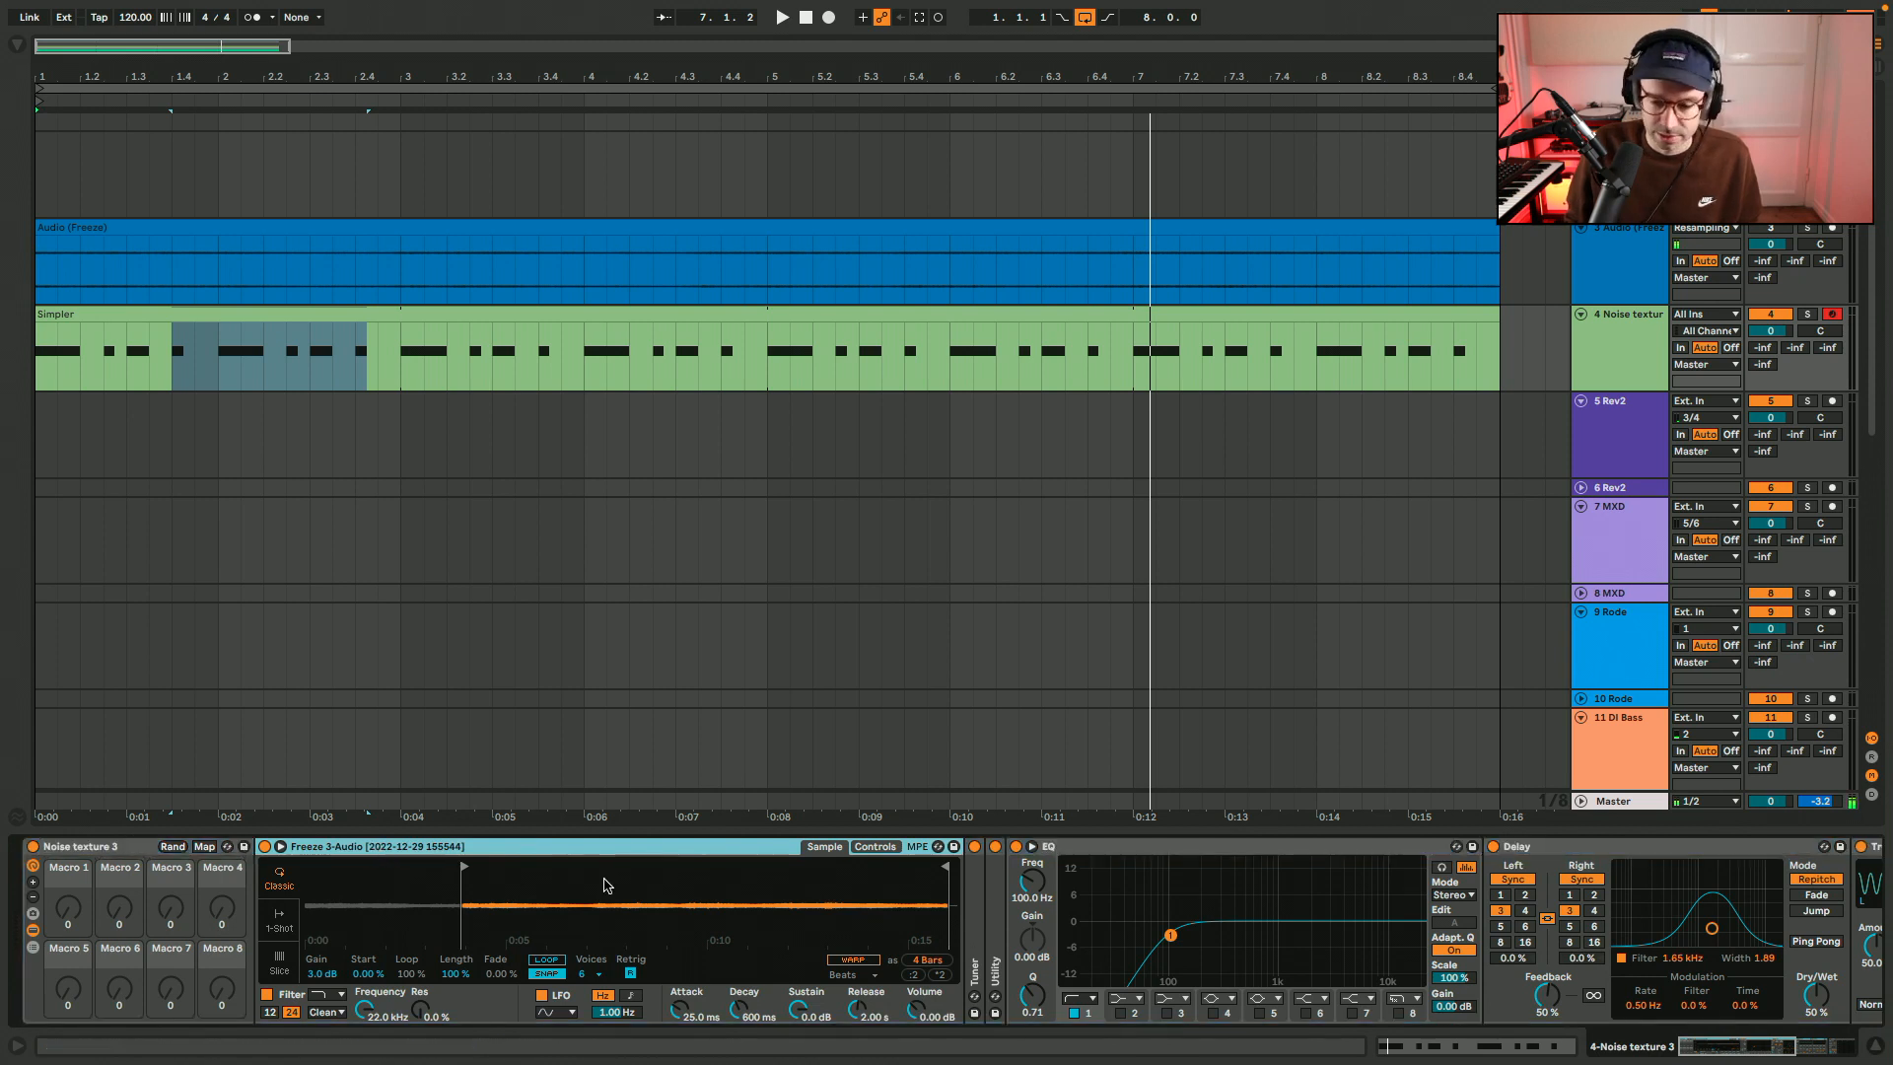
pyautogui.hscroll(10, 1220, 848)
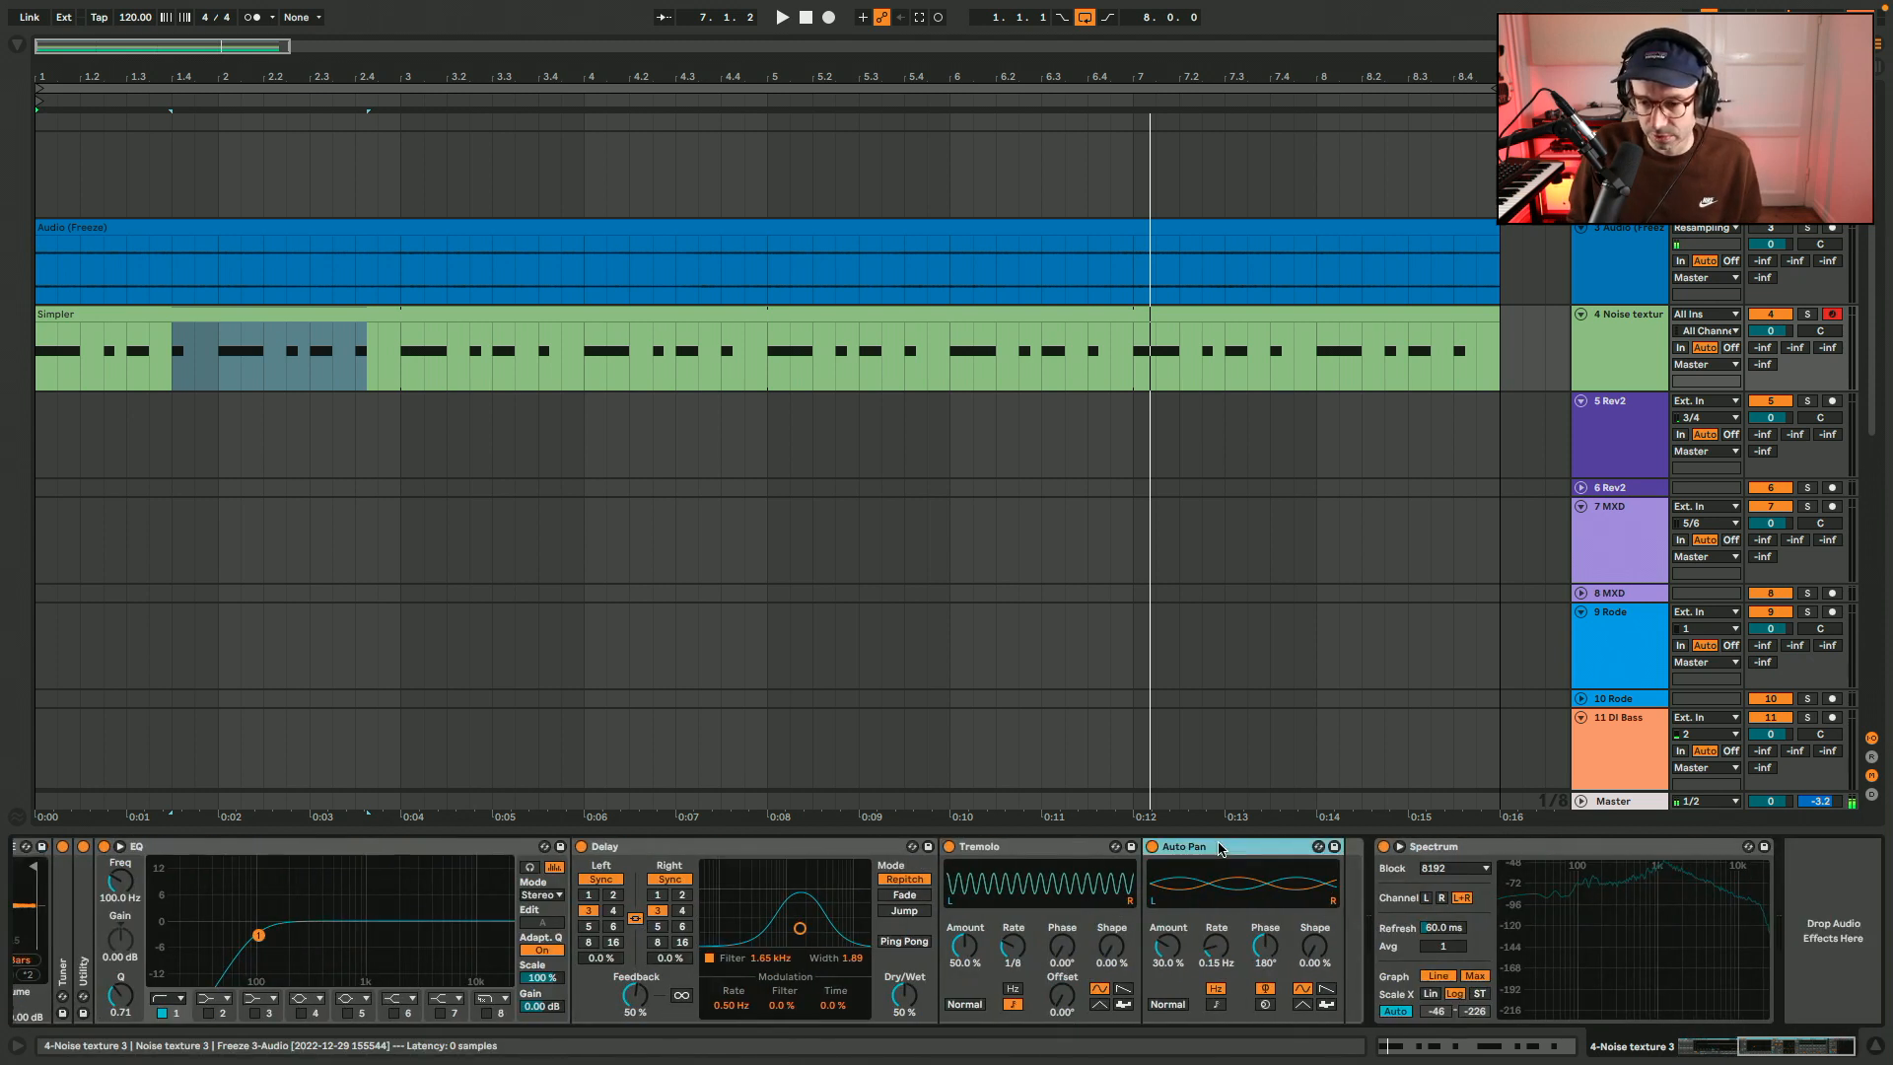
pyautogui.hscroll(-10, 1221, 848)
pyautogui.hscroll(3, 1563, 897)
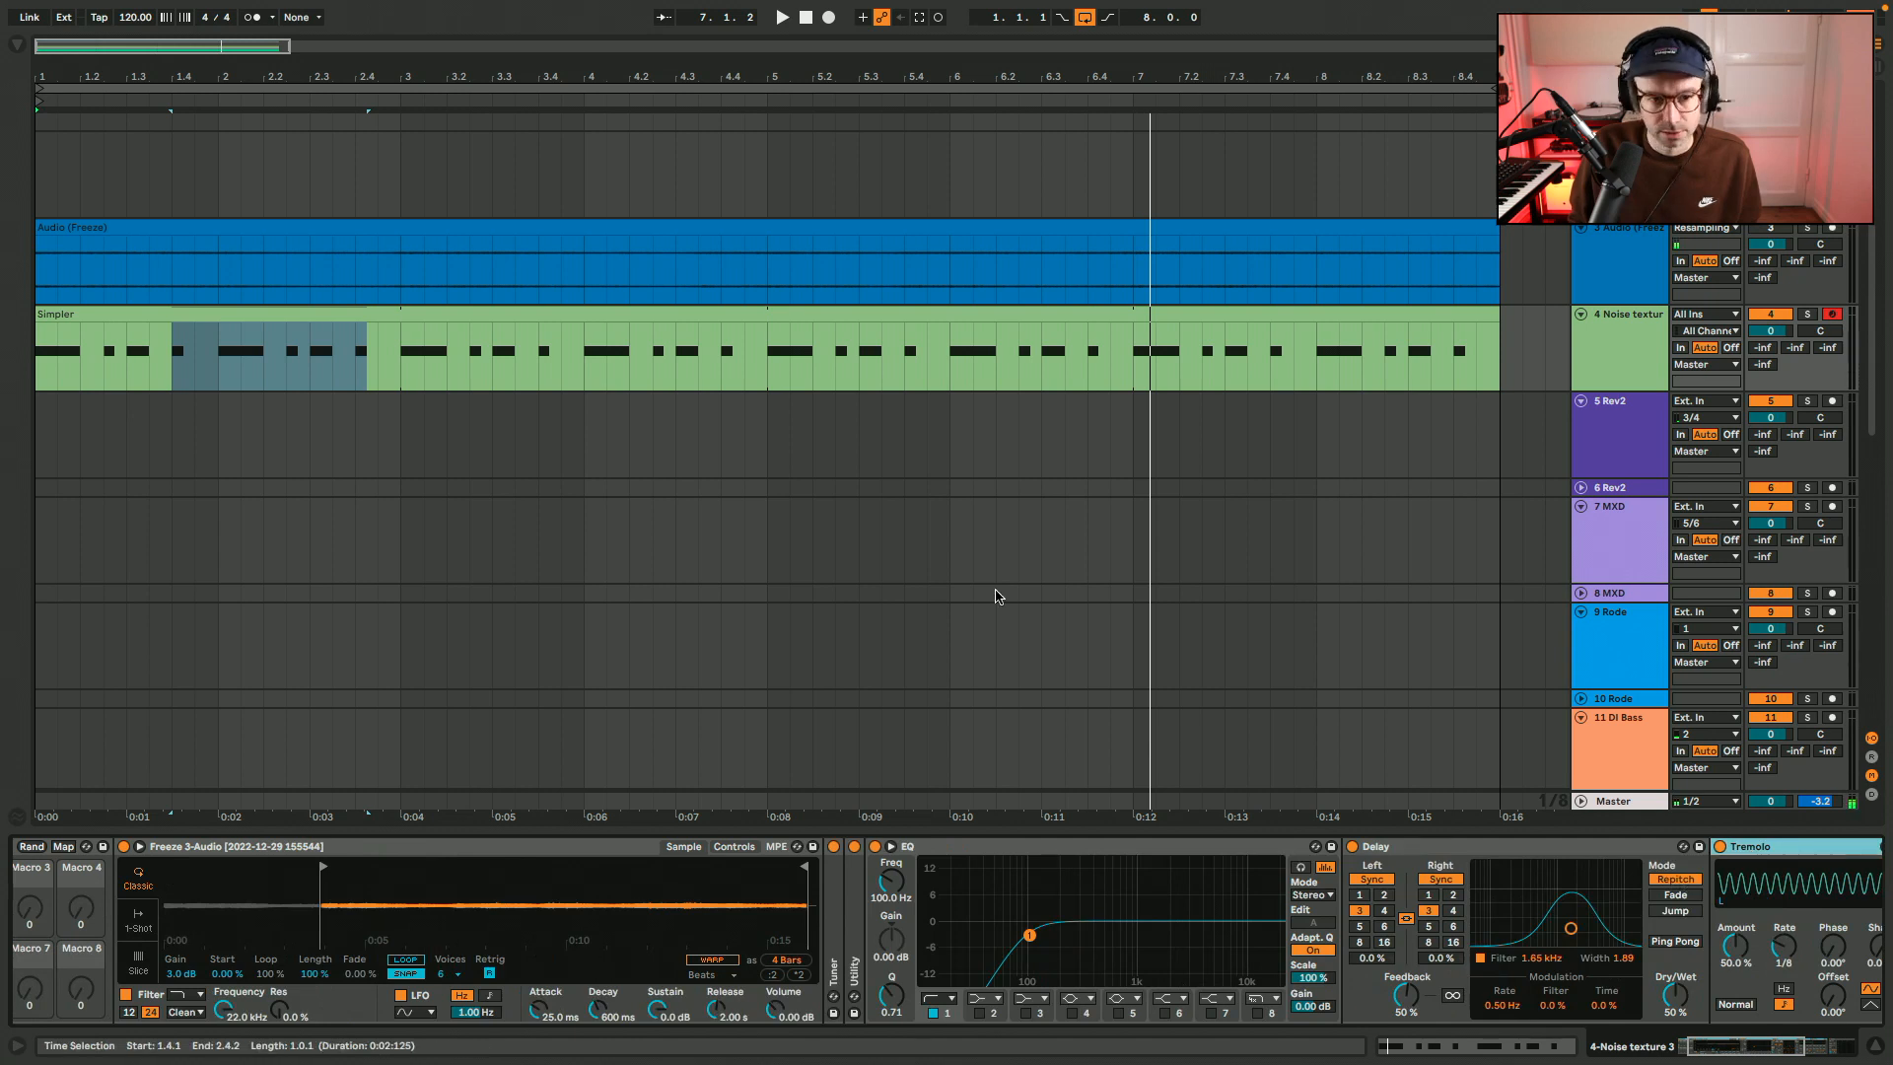
# Play the arrangement from the start and set the Simpler gain to 4.5 dB.
pyautogui.press('Home')
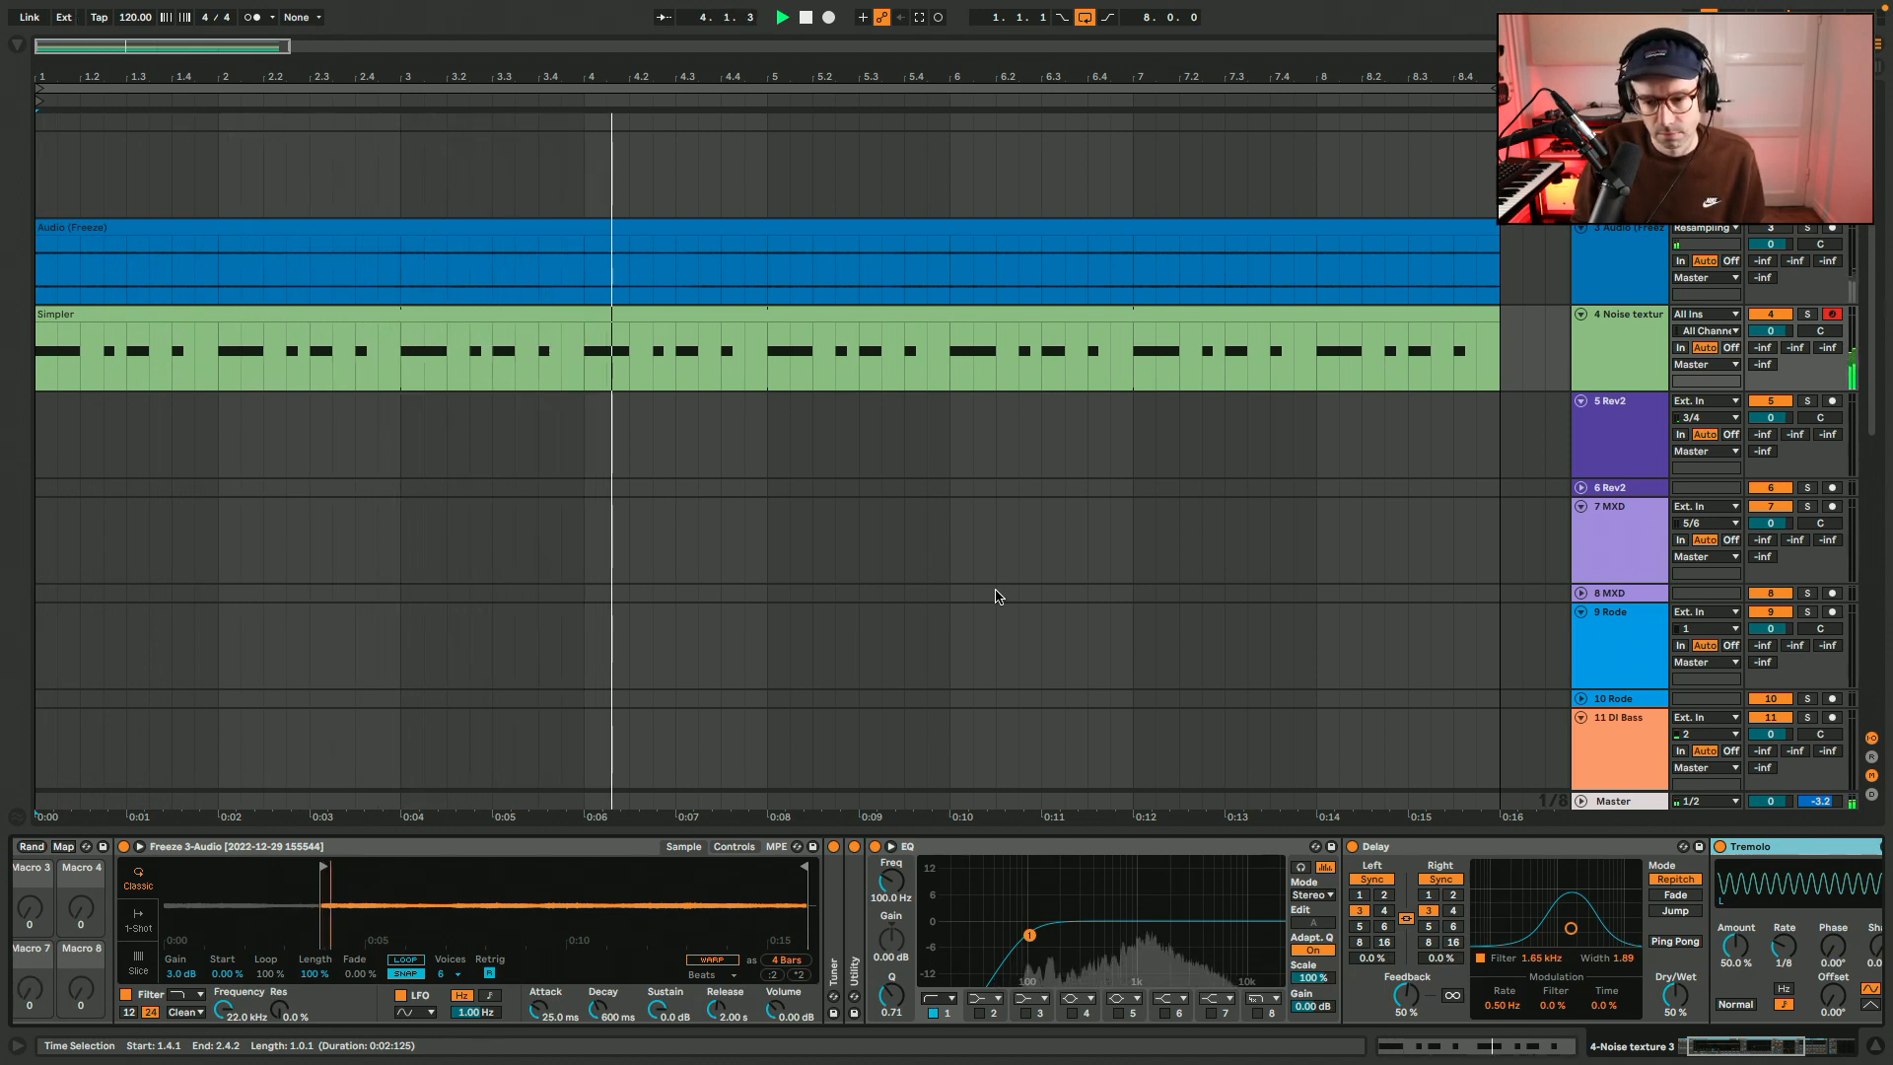
pyautogui.moveTo(183, 975); pyautogui.dragTo(182, 964)
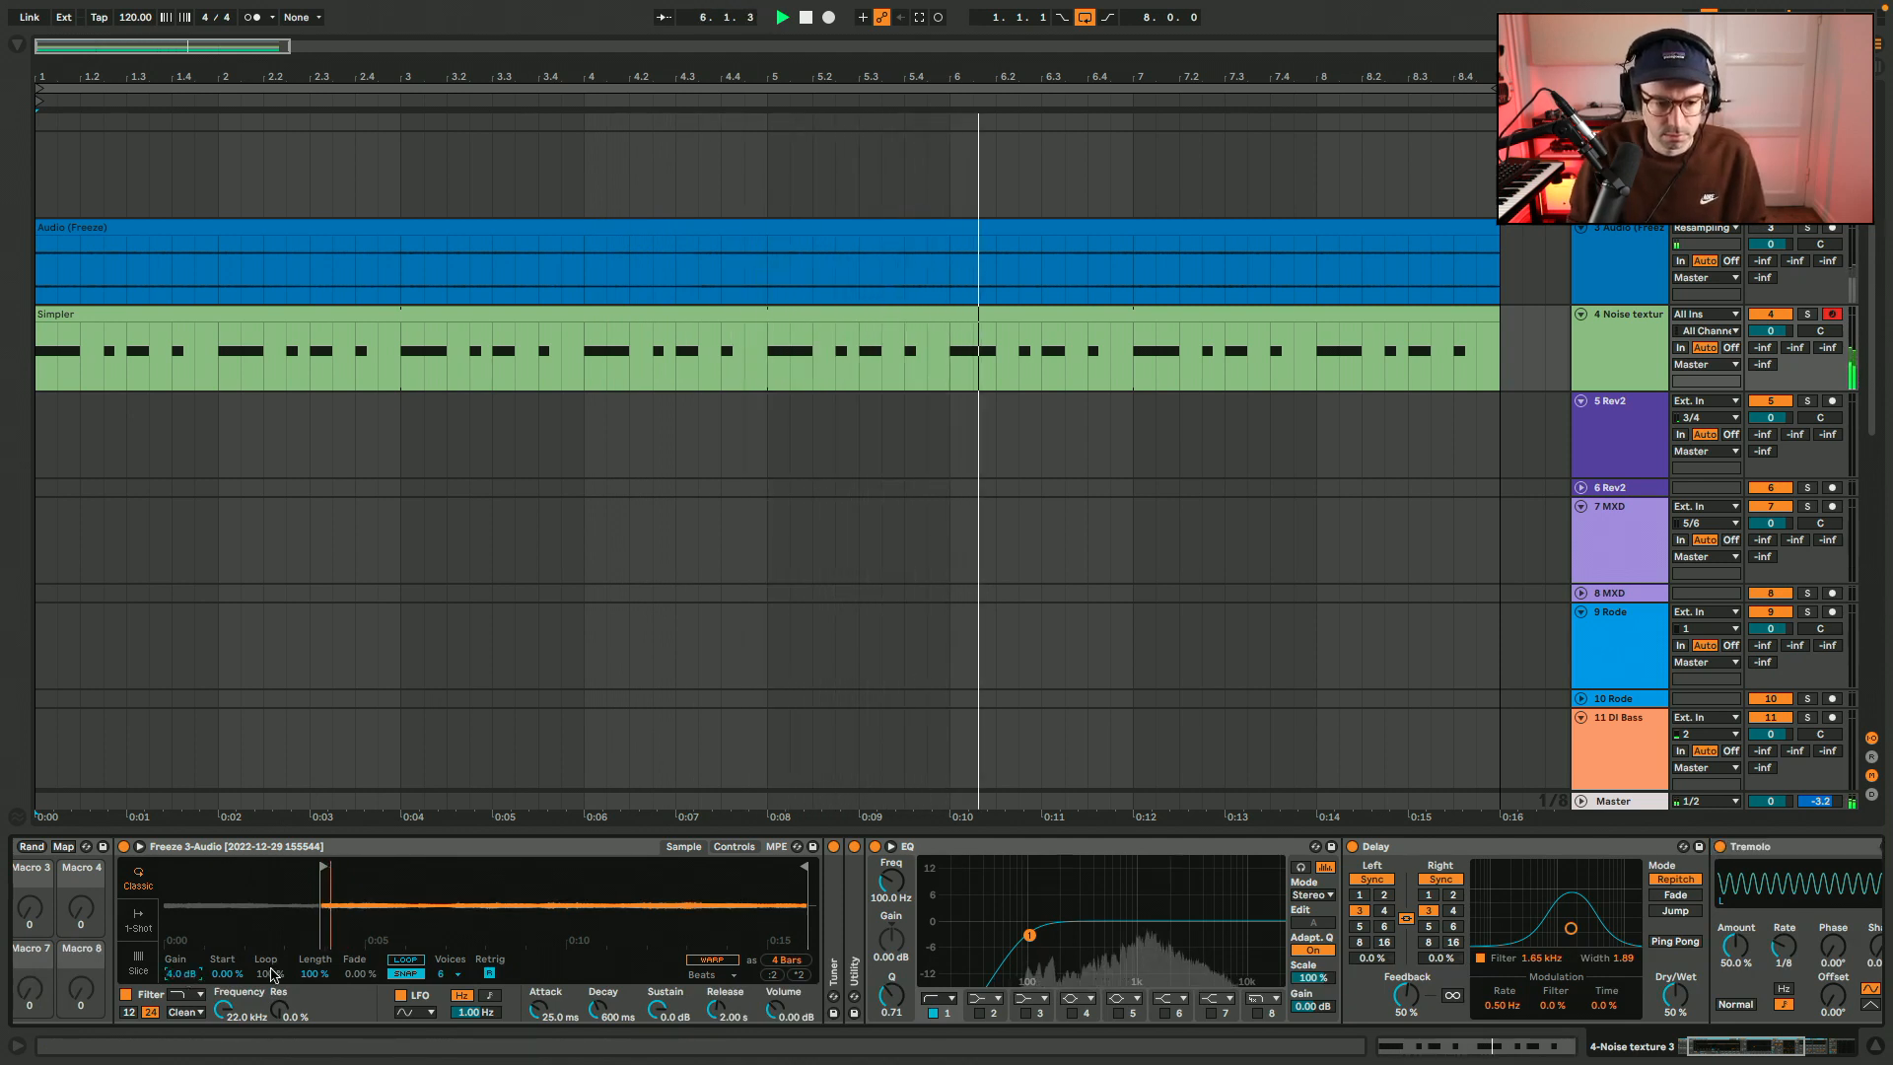
pyautogui.write('4.5')
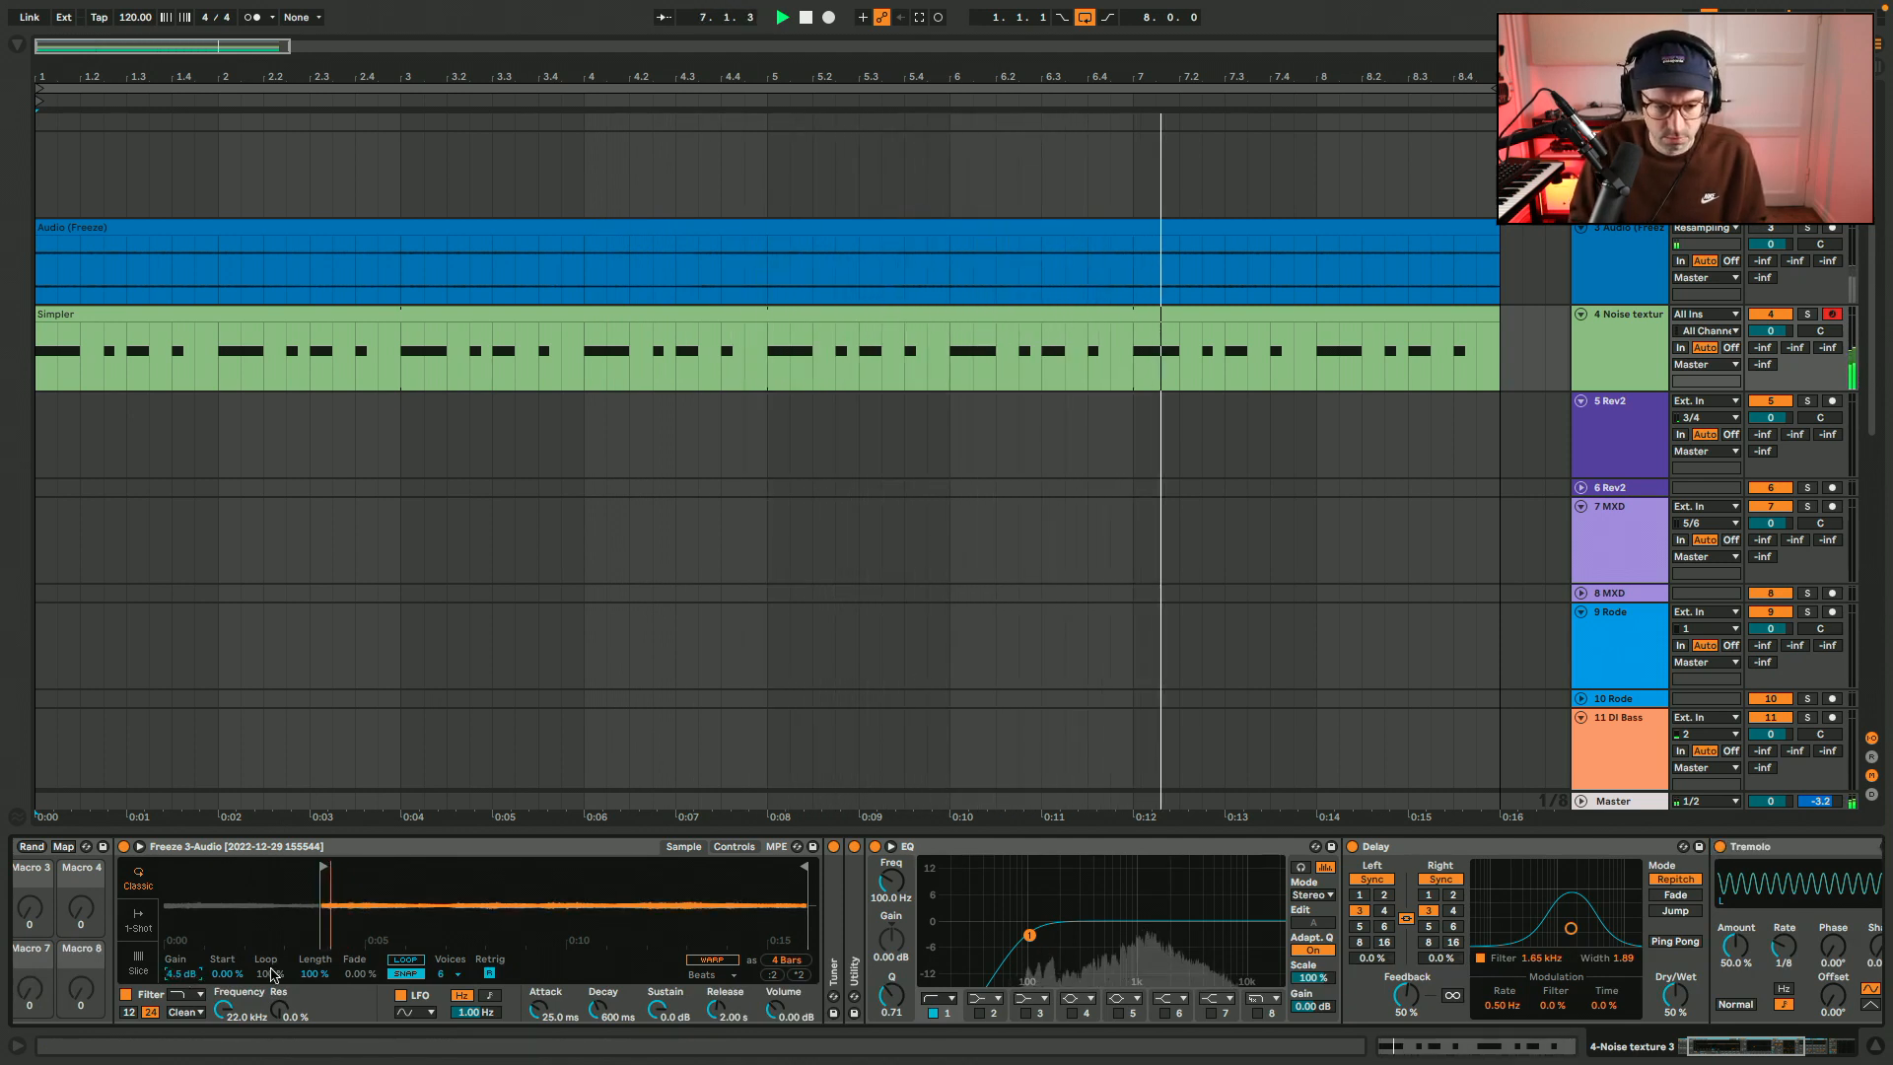
pyautogui.press('Return')
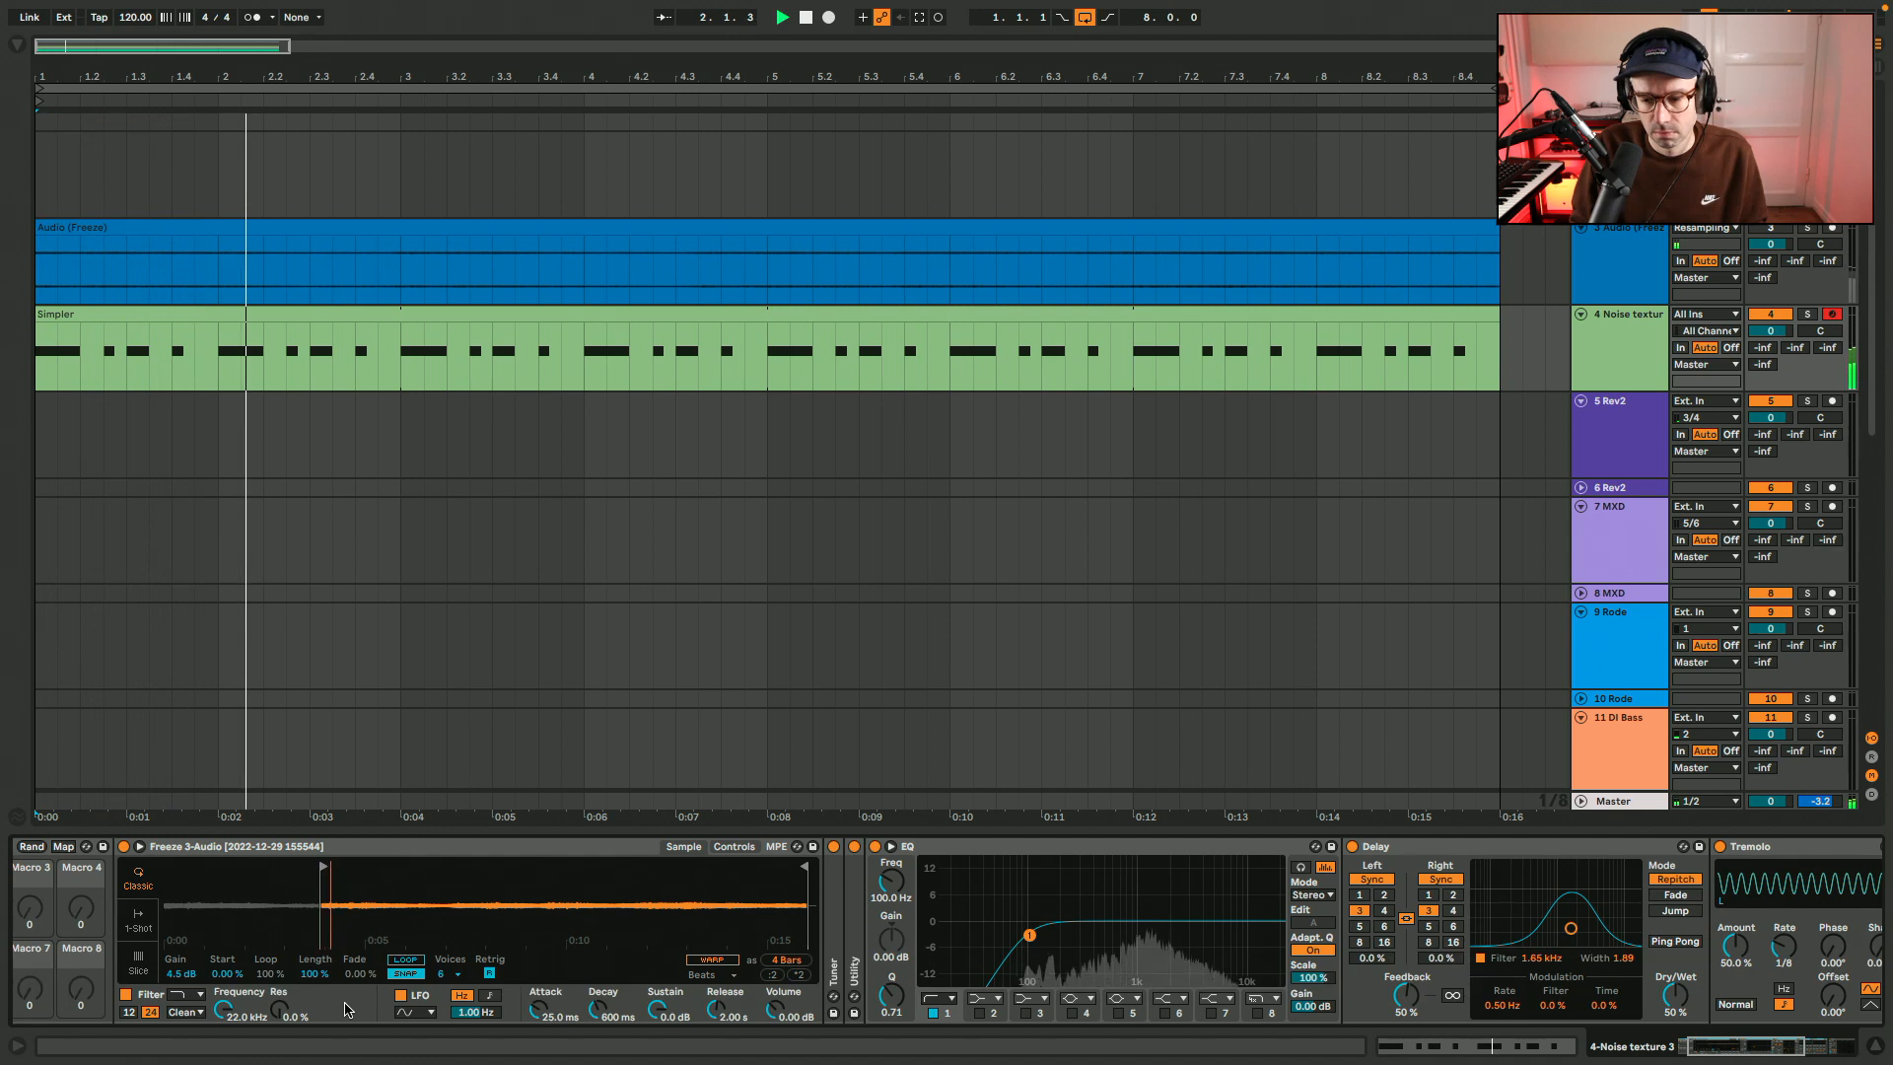
# Collapse the EQ and sweep the Delay's filter frequency down and up during playback, leaving it at 6.54 kHz.
pyautogui.doubleClick(962, 854)
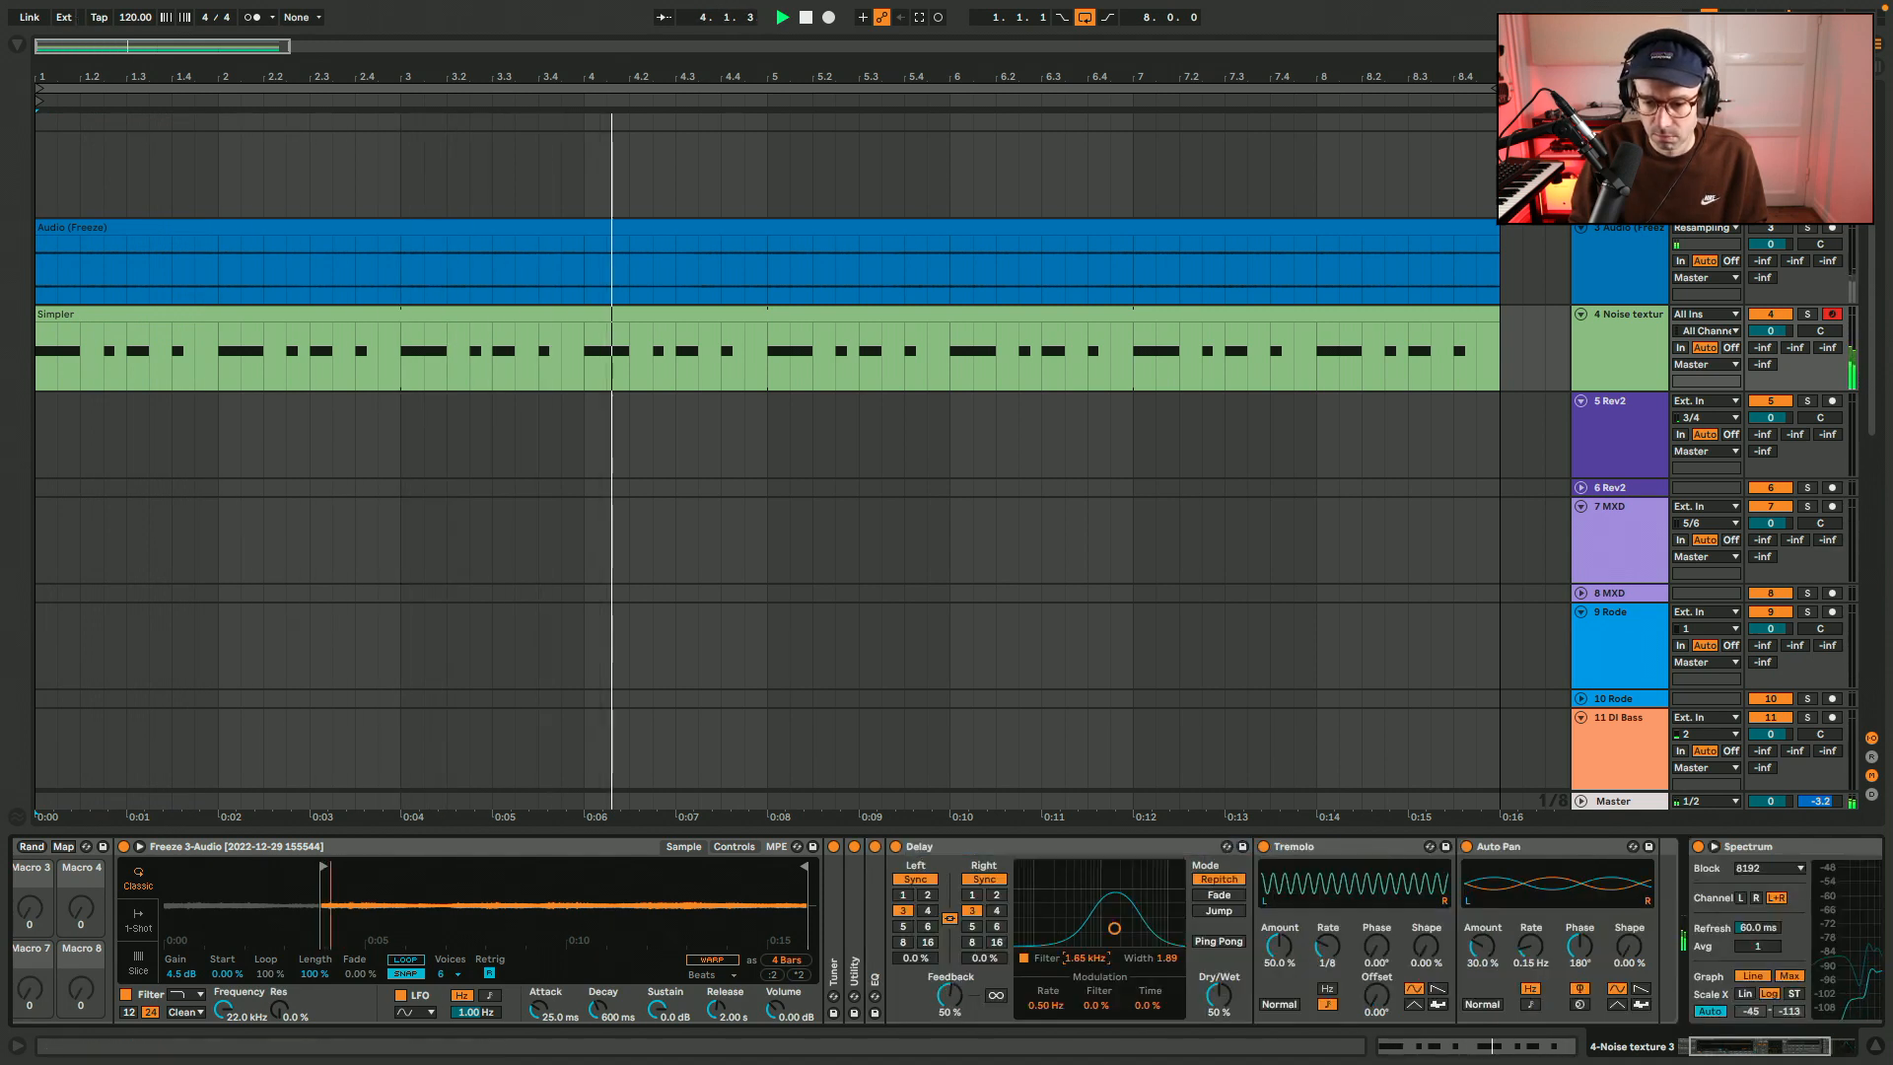
pyautogui.moveTo(1086, 958); pyautogui.dragTo(1085, 1006)
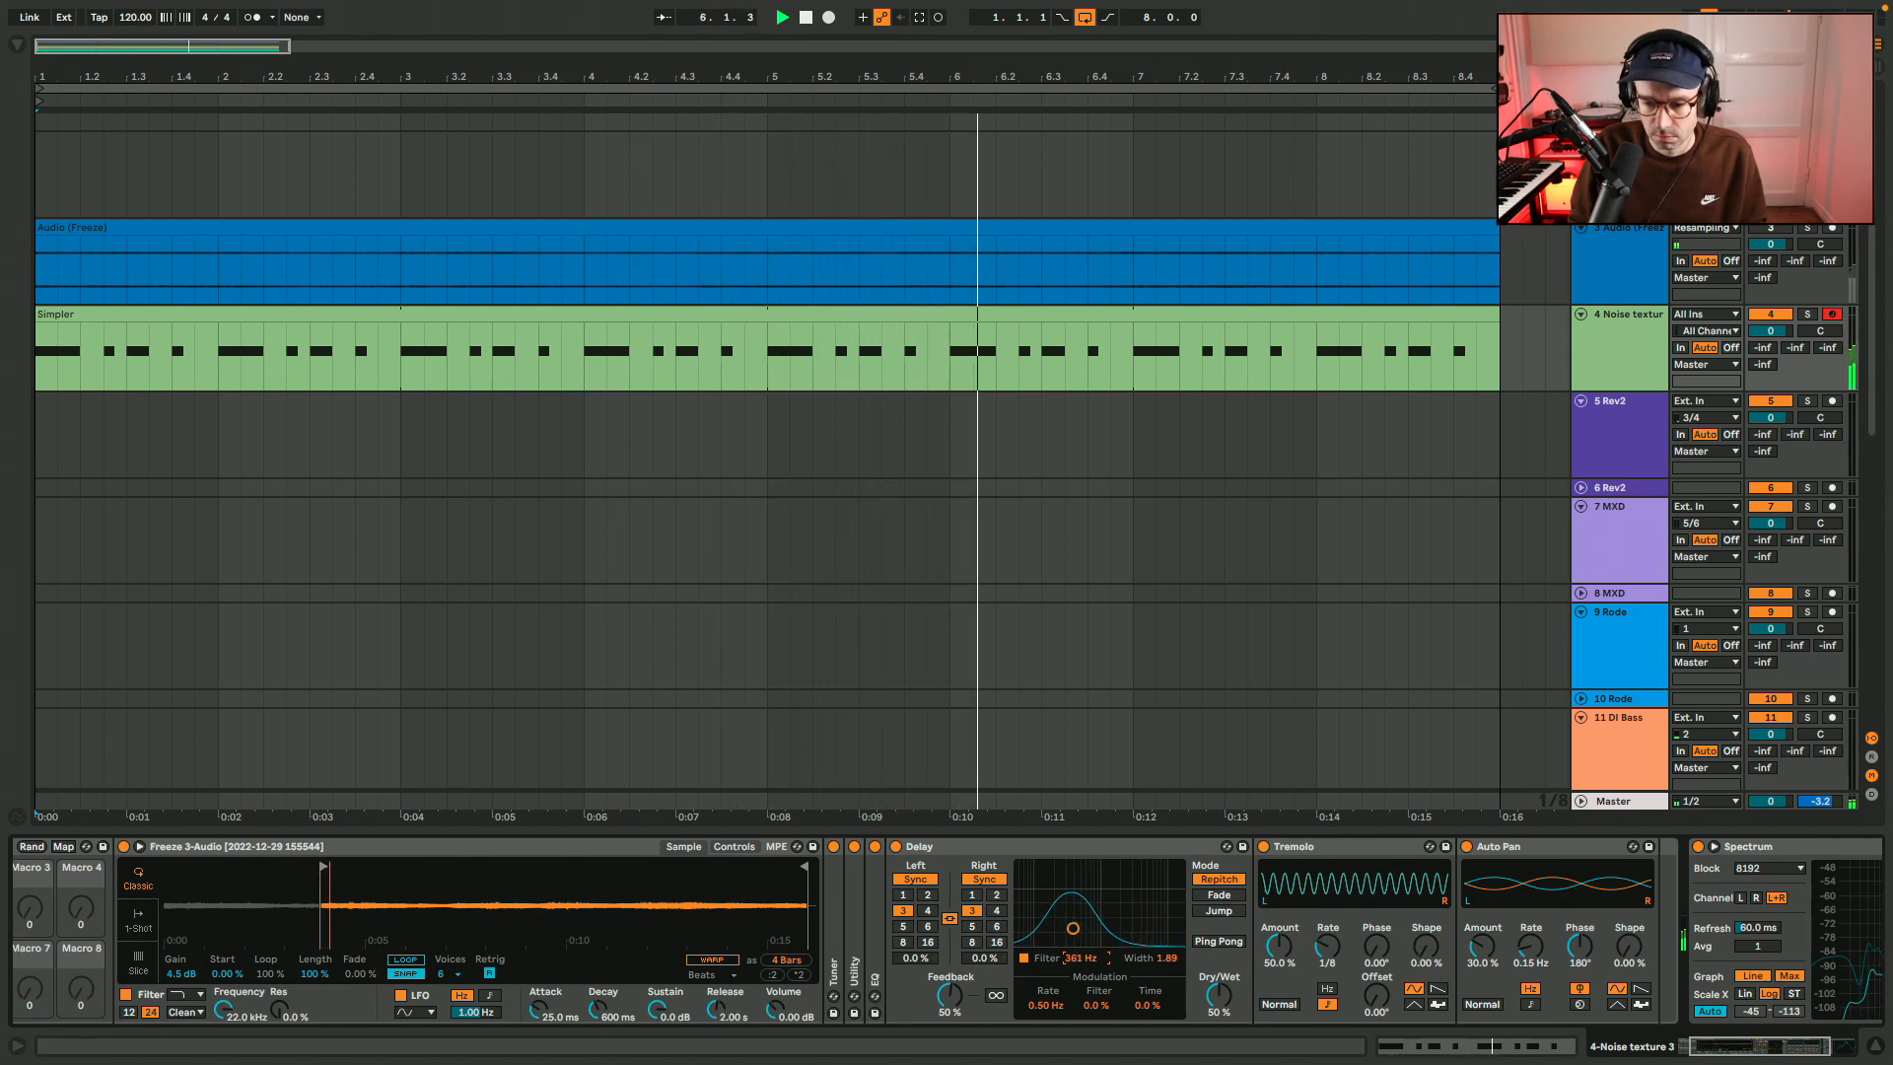
pyautogui.moveTo(1085, 958); pyautogui.dragTo(1085, 840)
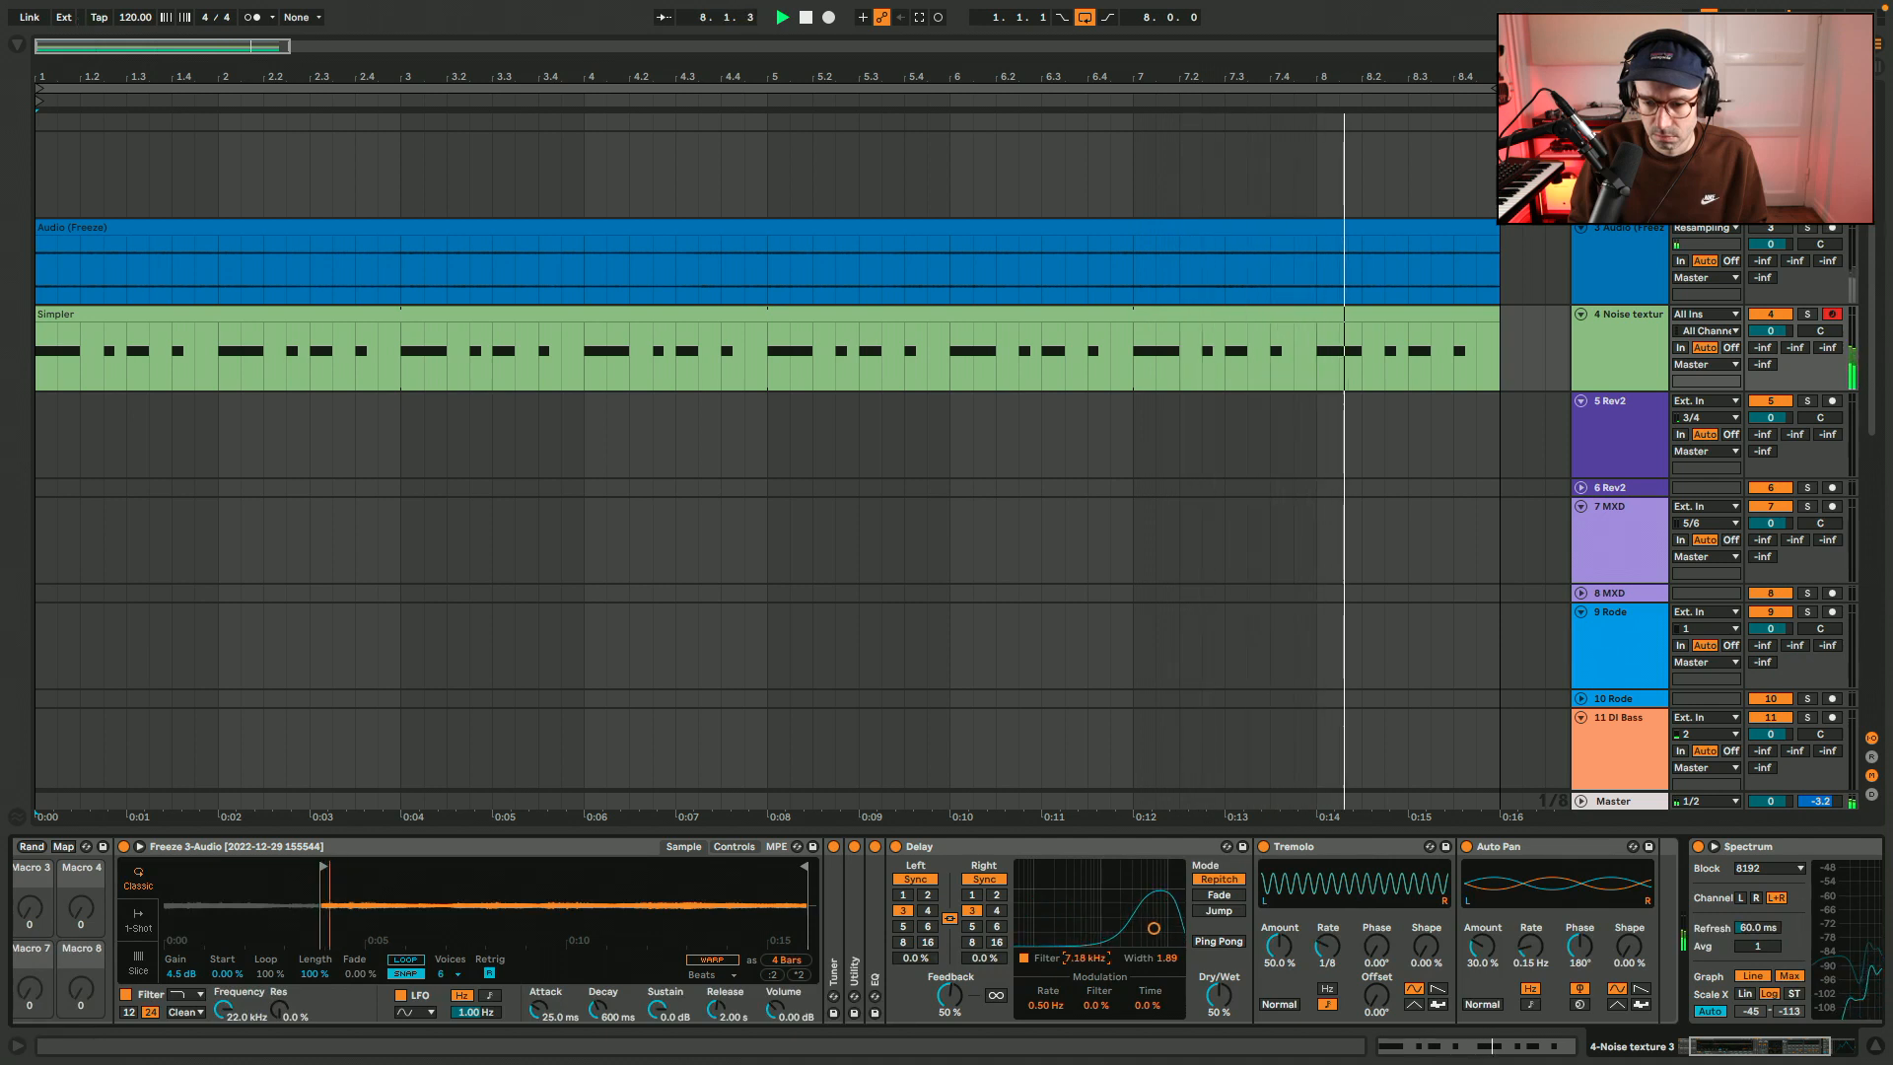
pyautogui.moveTo(1086, 958); pyautogui.dragTo(1086, 962)
# Map the Delay's filter frequency to the first macro of the Noise texture 3 rack.
pyautogui.hscroll(-3, 1081, 958)
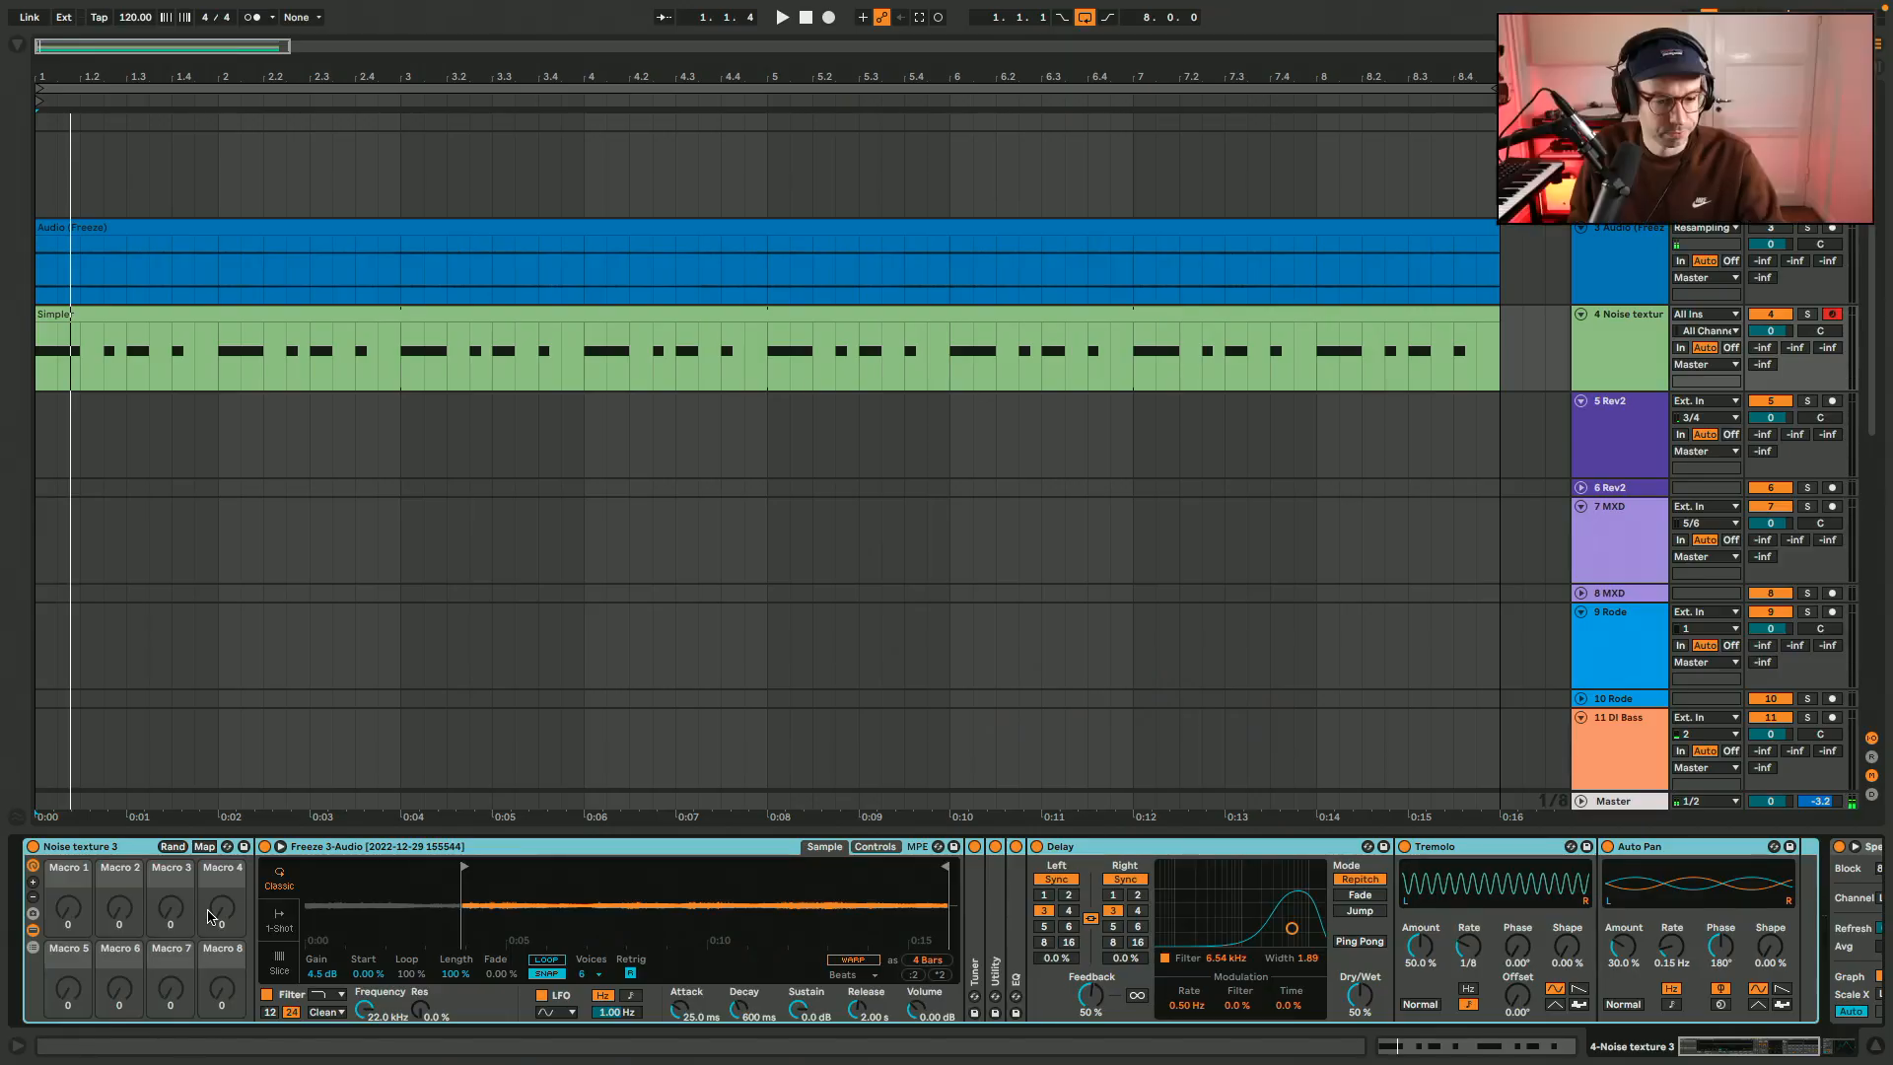
pyautogui.click(204, 847)
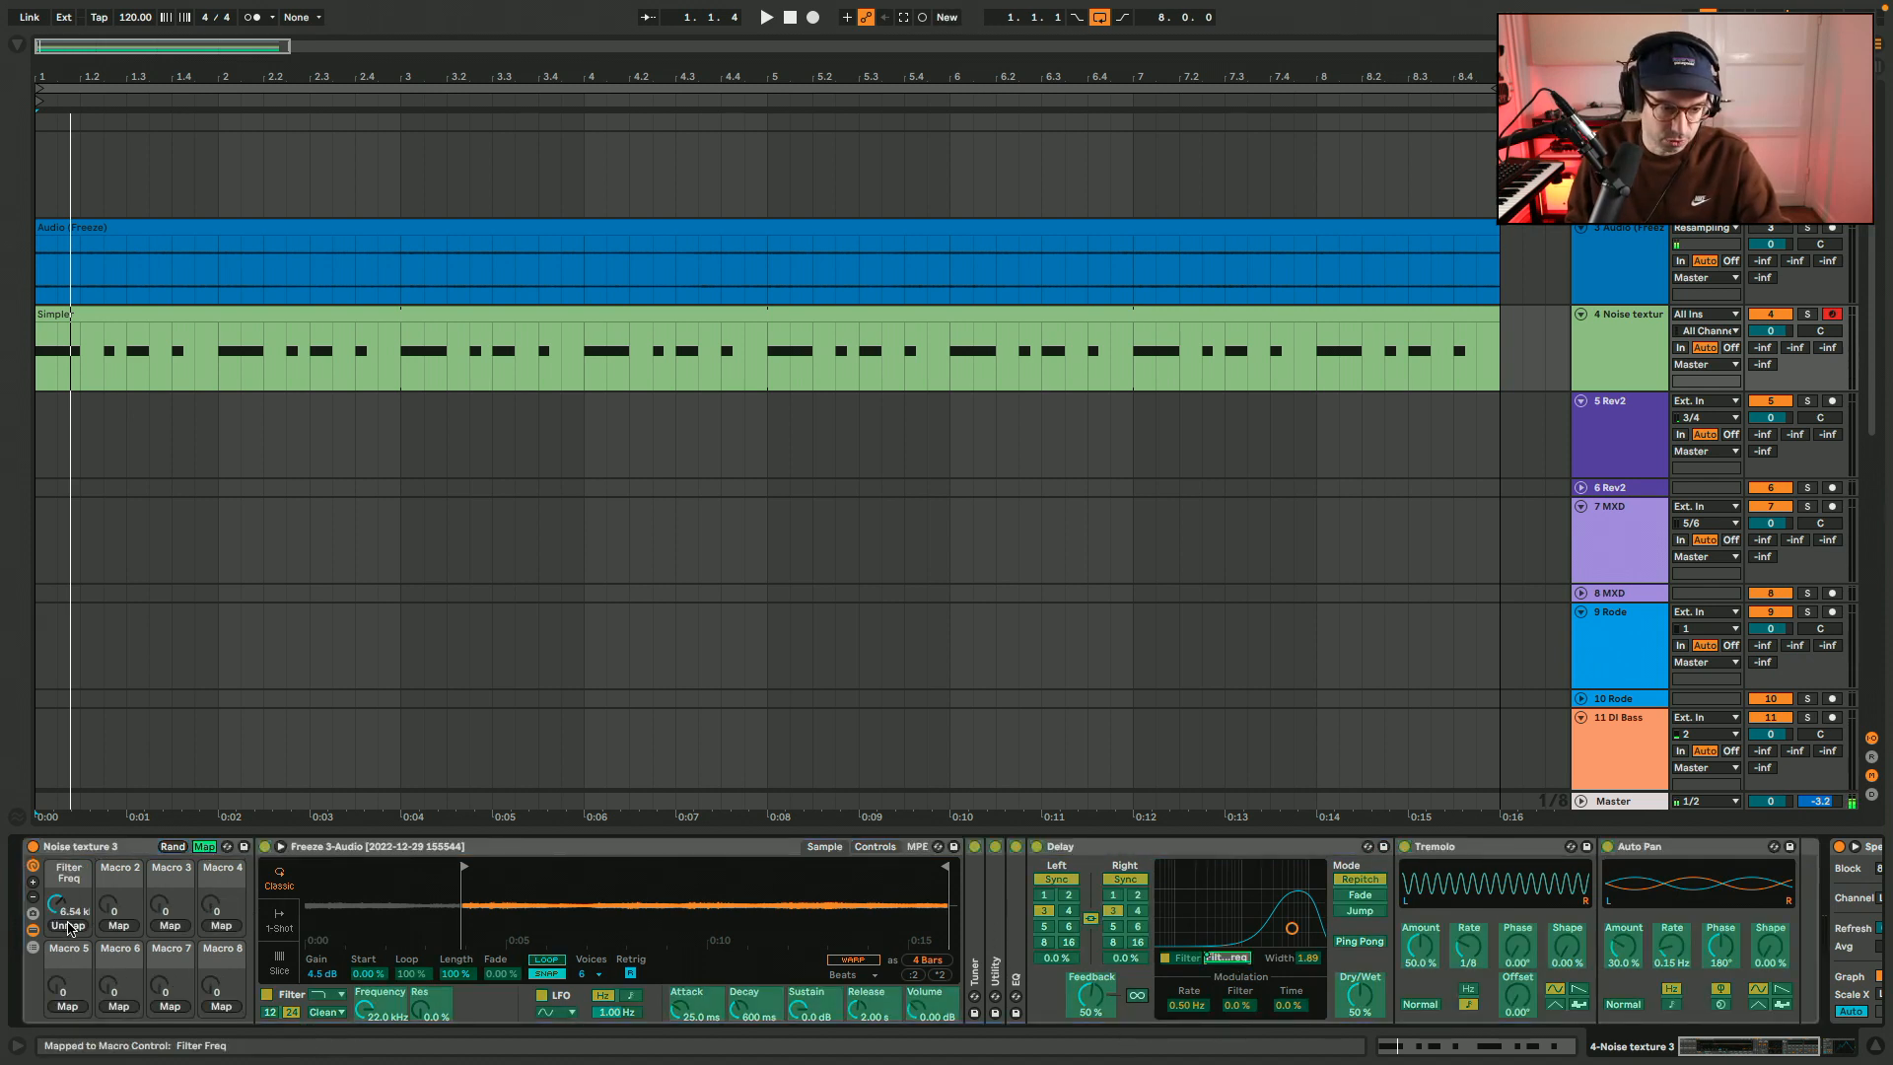
# Leave macro mapping and play the part while adjusting the rack's Filter Freq macro, leaving it at 3.09 kHz.
pyautogui.click(206, 846)
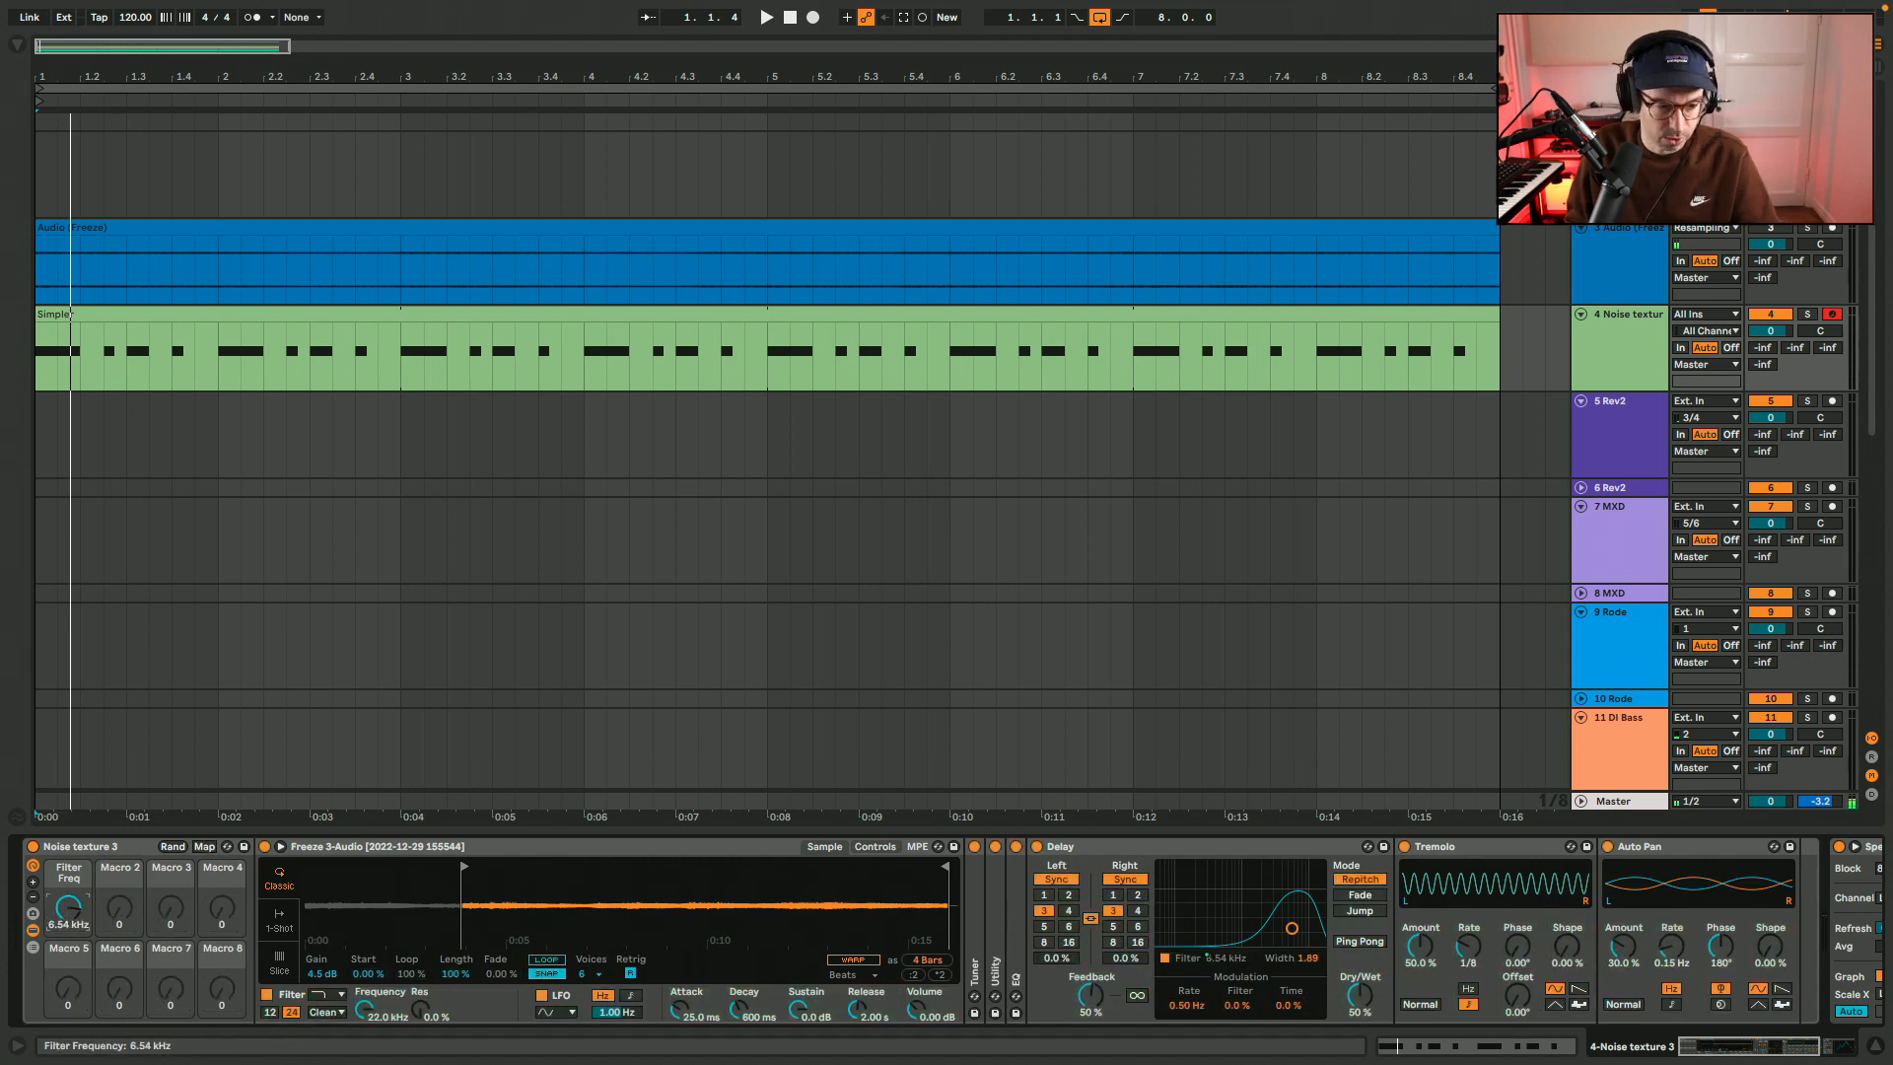
pyautogui.press('space')
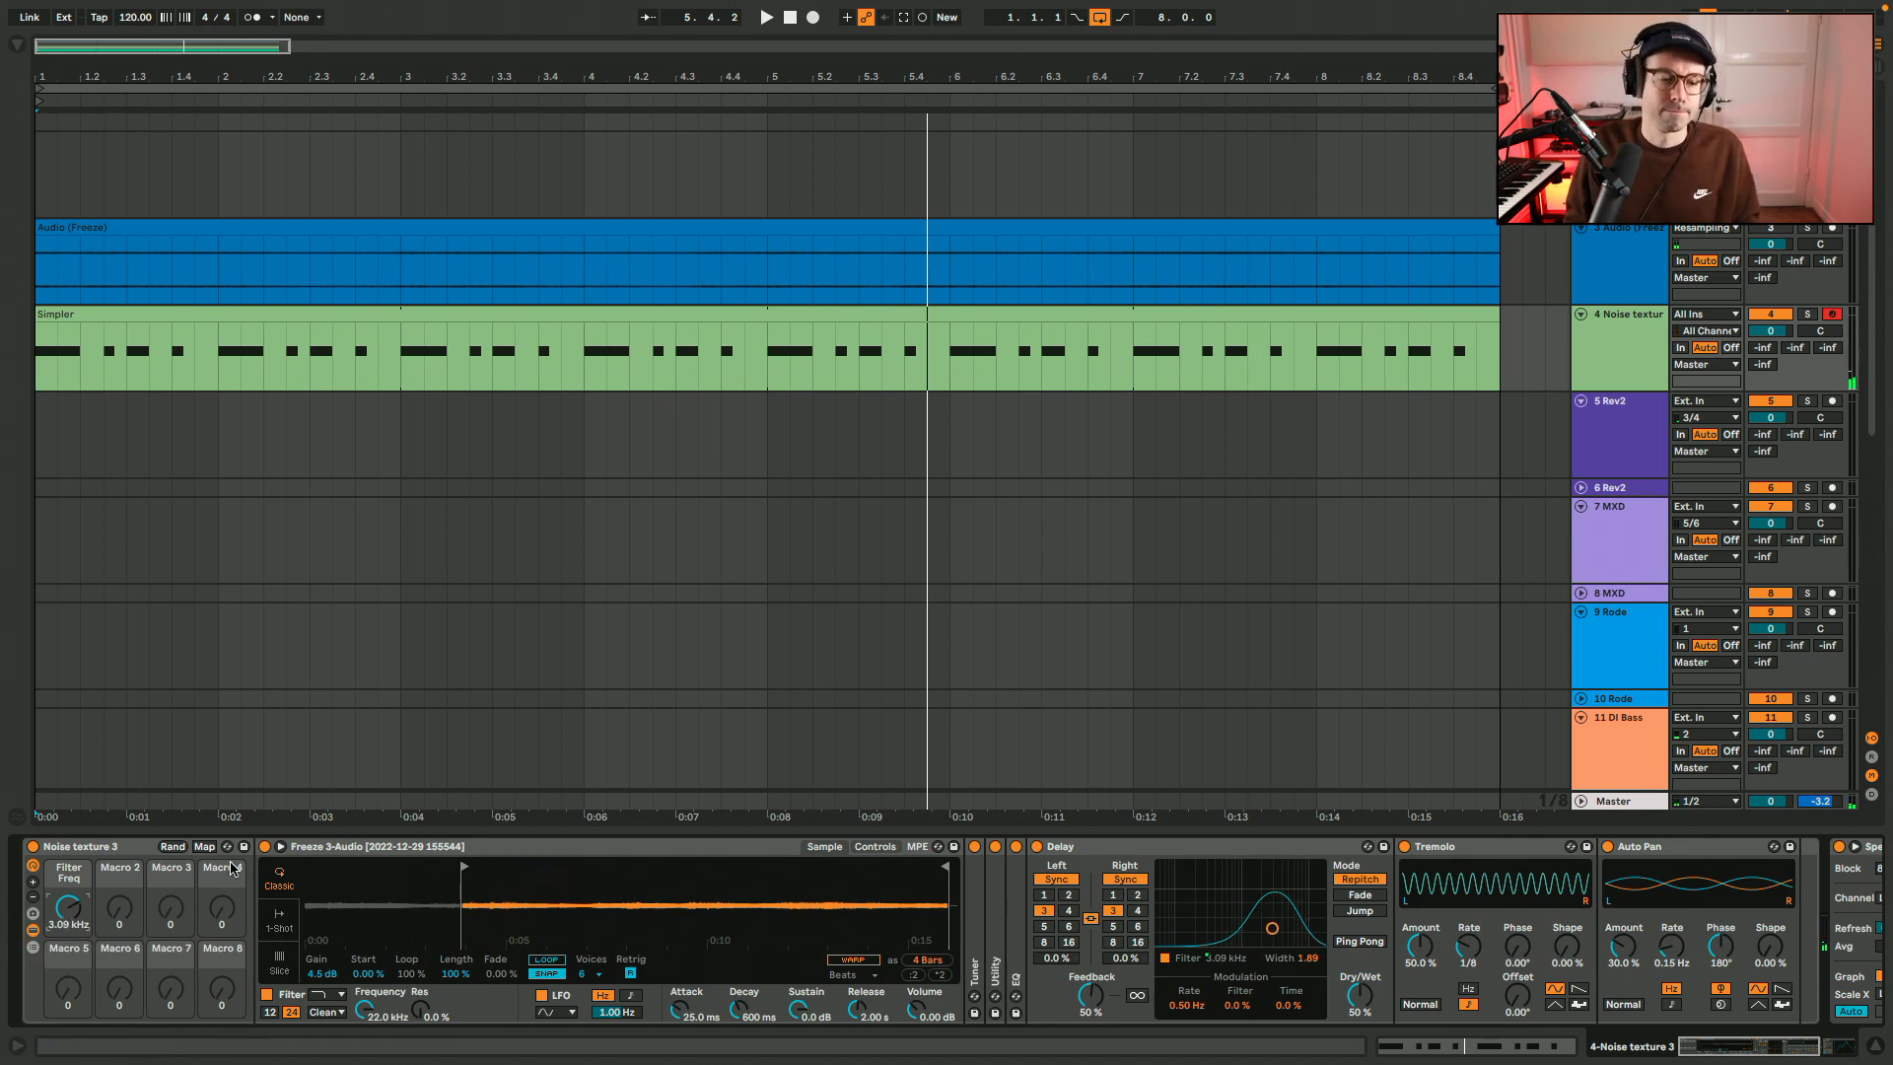
# Hide the devices inside the Noise texture 3 rack, save the rack to the User Library again, and hide the browser.
pyautogui.click(32, 934)
pyautogui.click(112, 848)
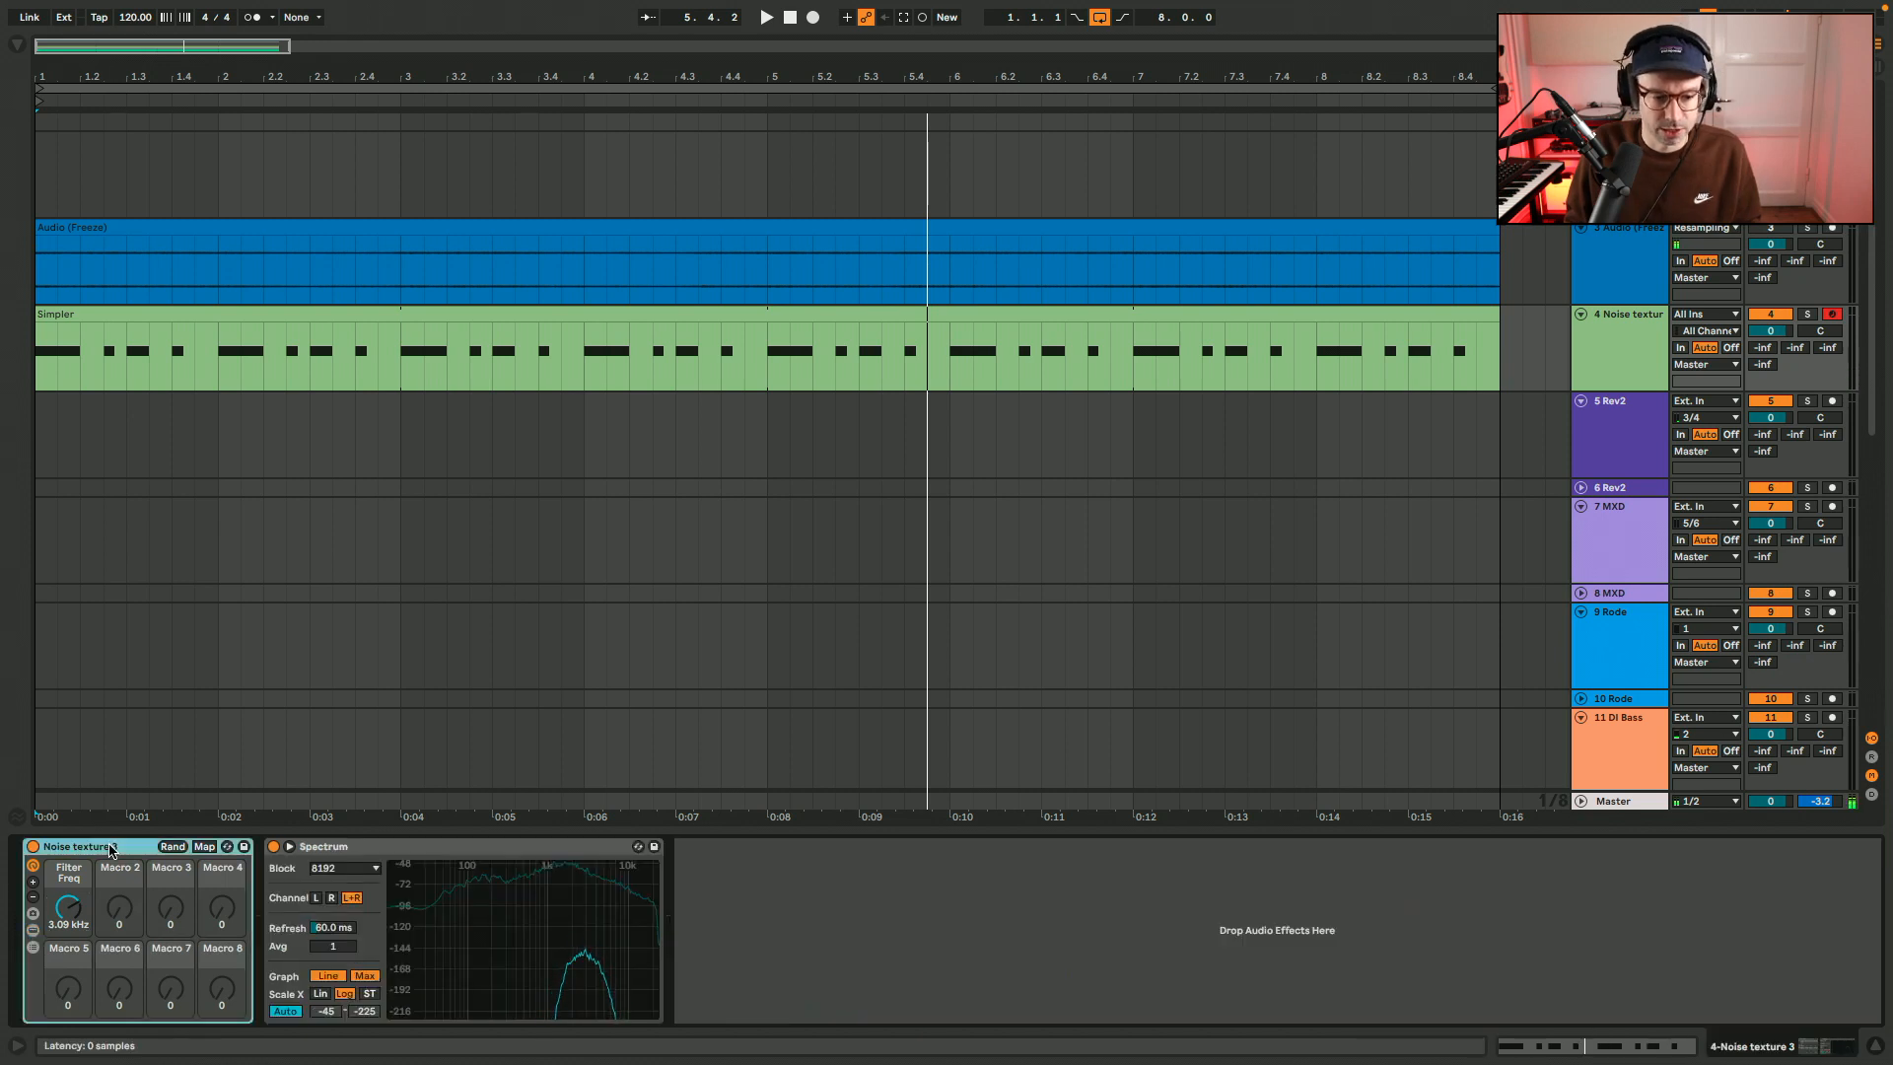
pyautogui.click(245, 846)
pyautogui.press('Return')
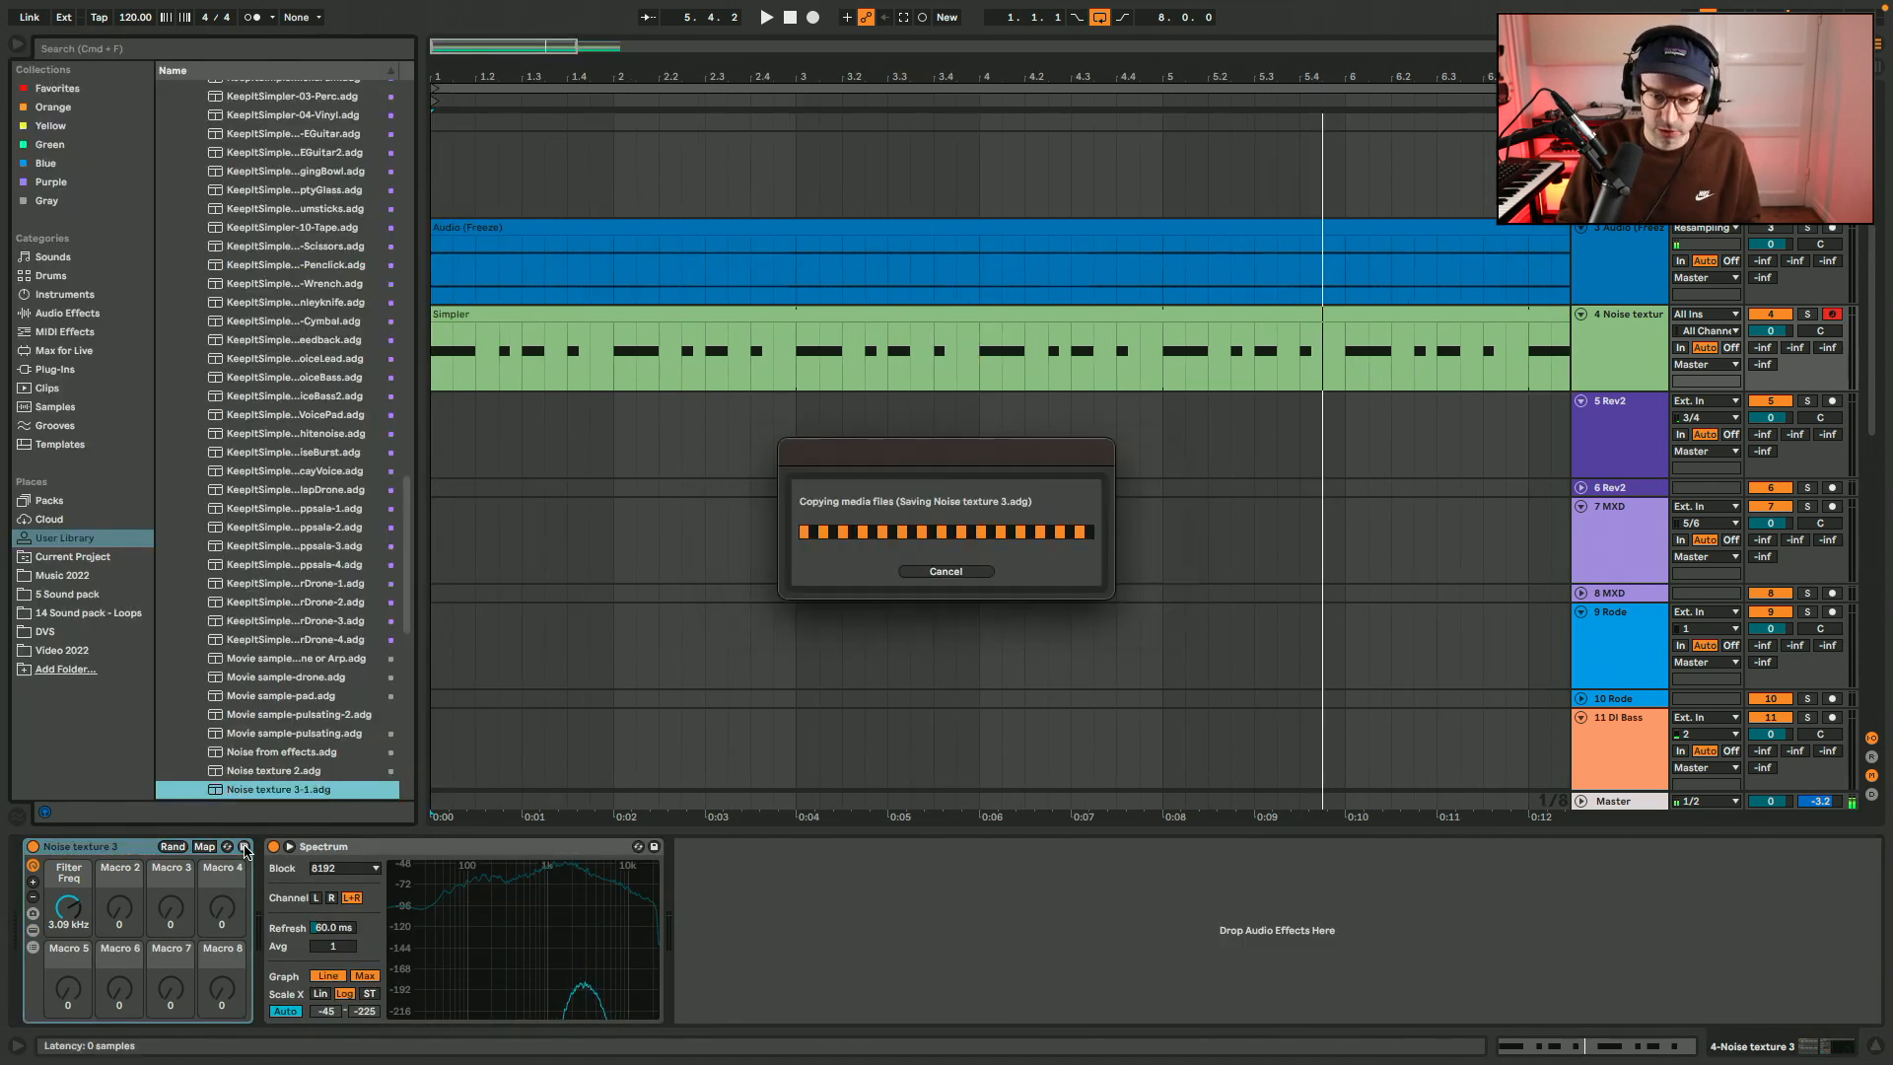
pyautogui.press('super+alt+b')
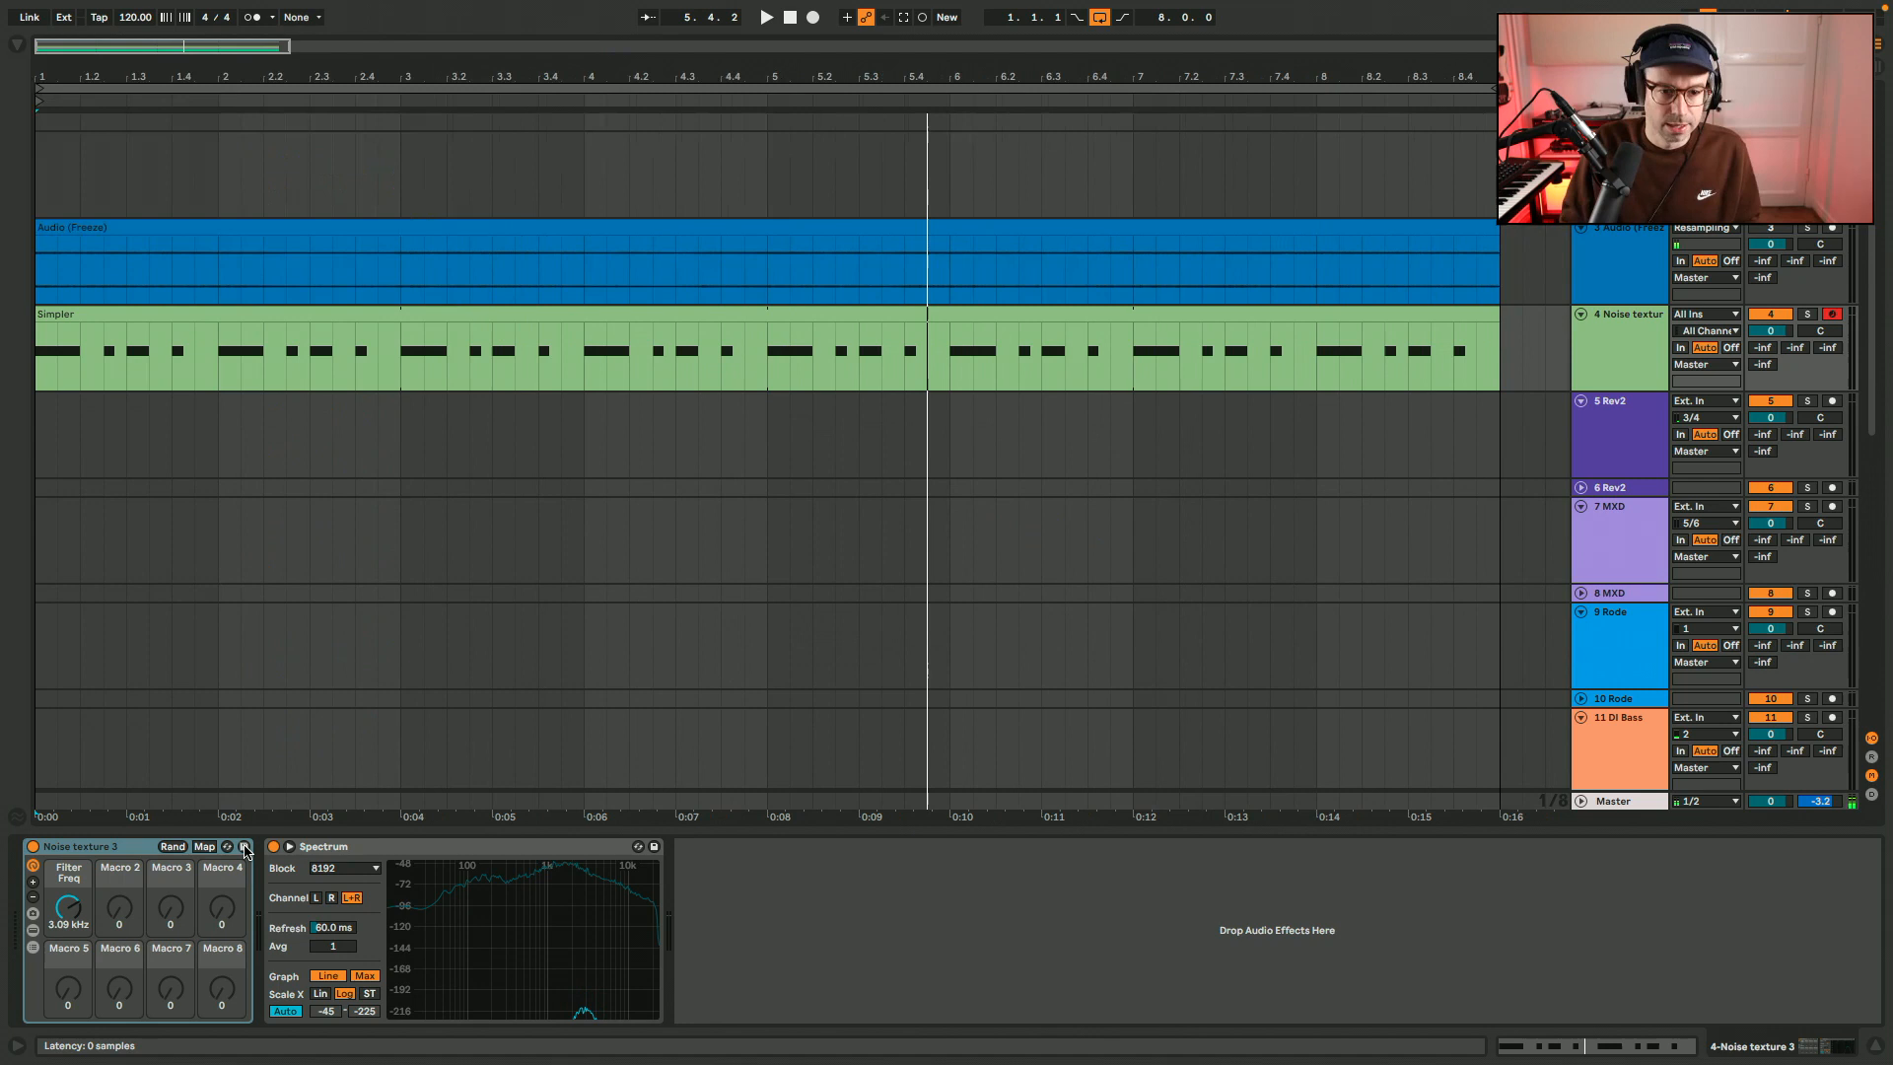
# Select the Simpler MIDI clip on the Noise texture 3 track in the arrangement.
pyautogui.click(635, 316)
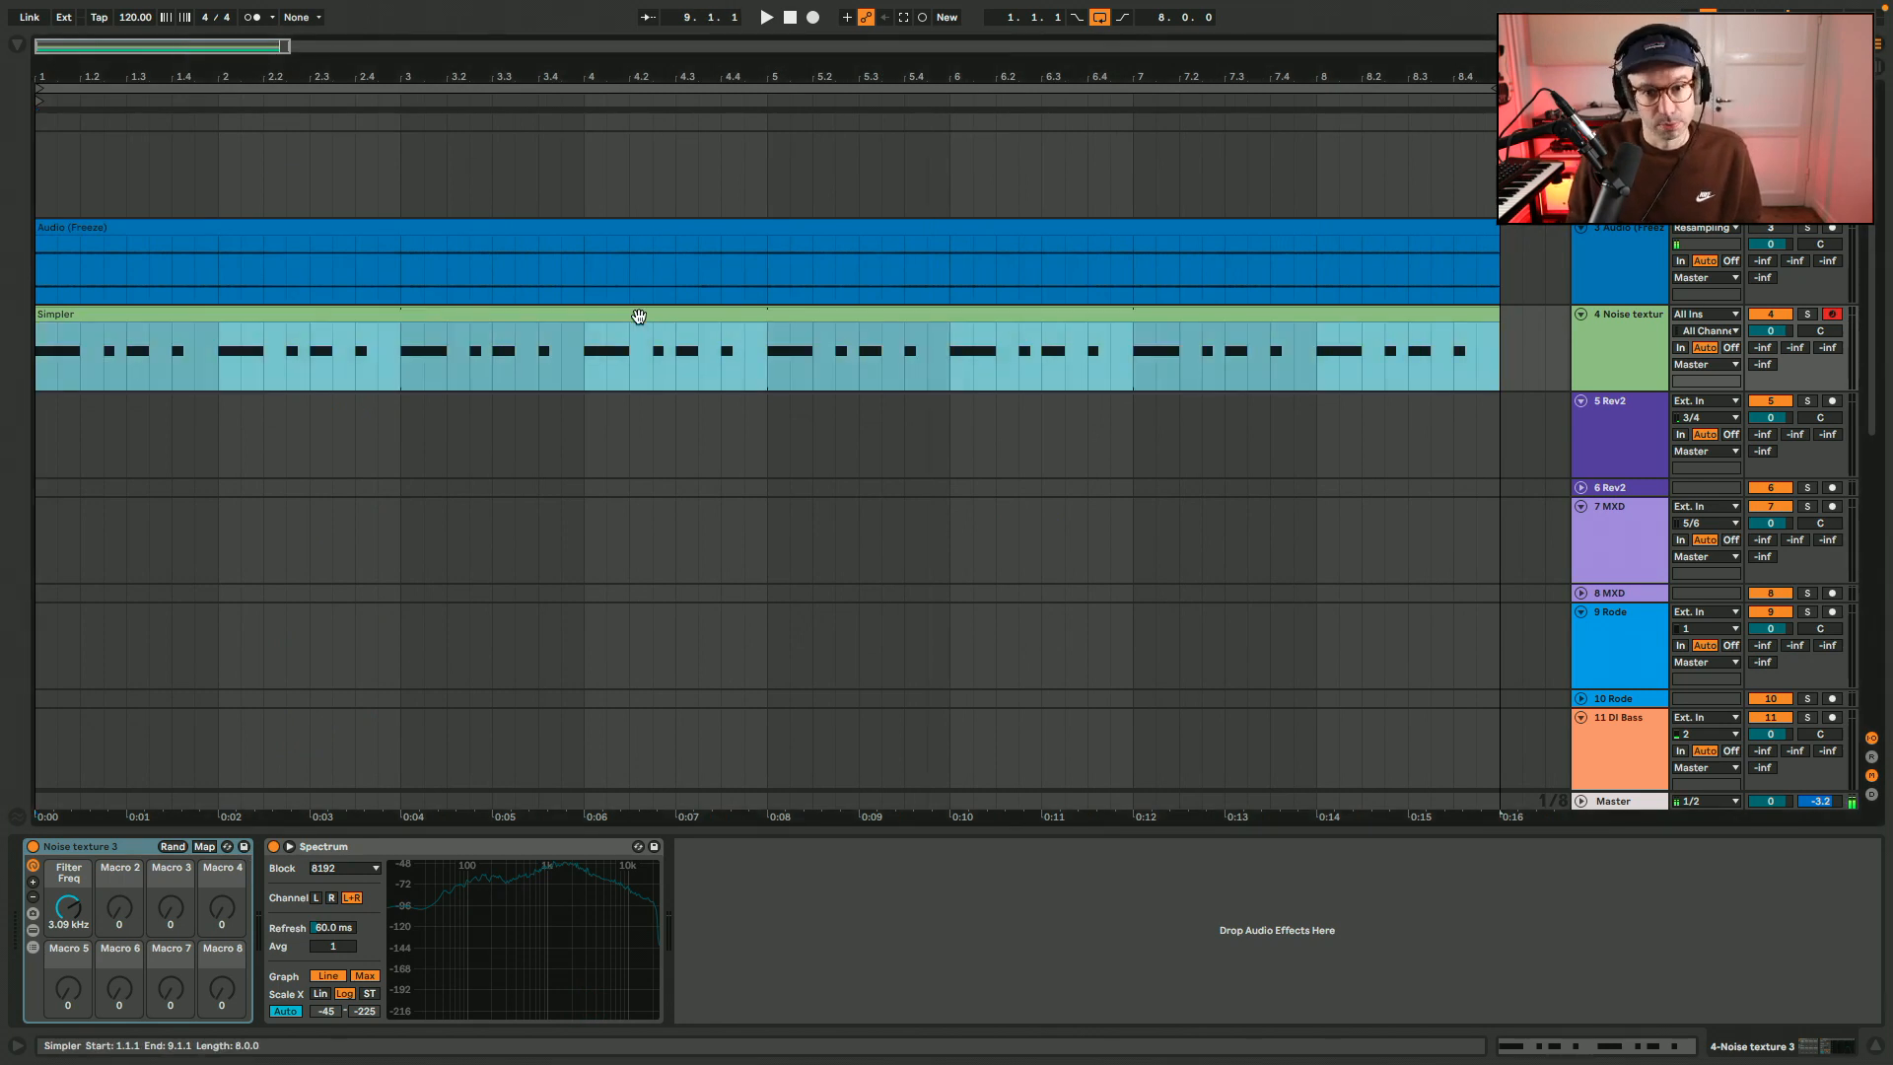